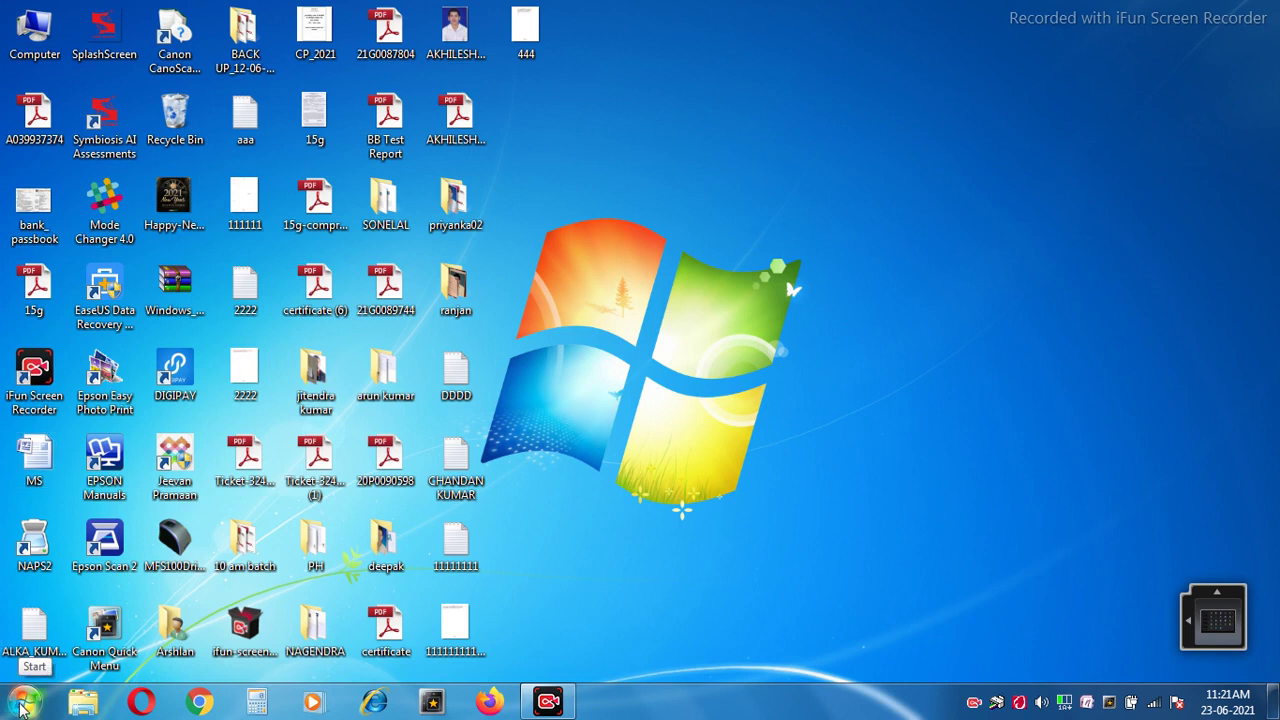
# Search the Windows Start menu for 'tal' so that Tally.ERP 9 is listed.
pyautogui.click(22, 707)
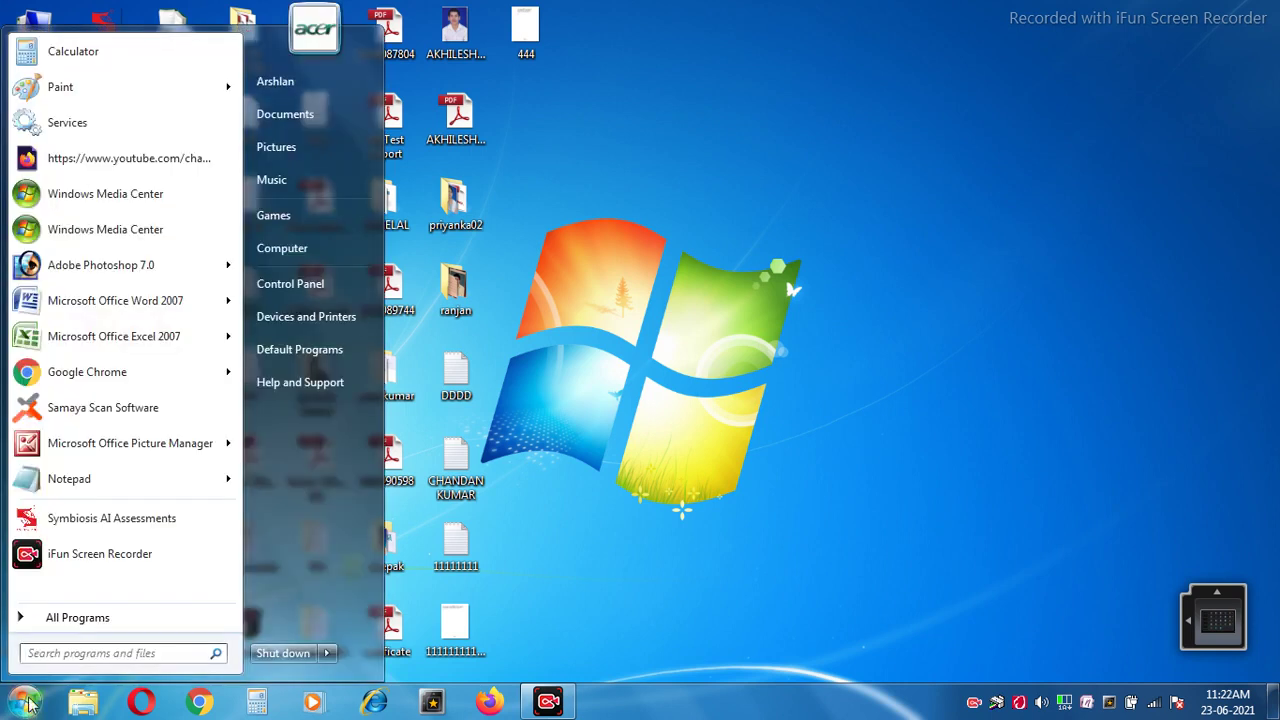
pyautogui.click(73, 653)
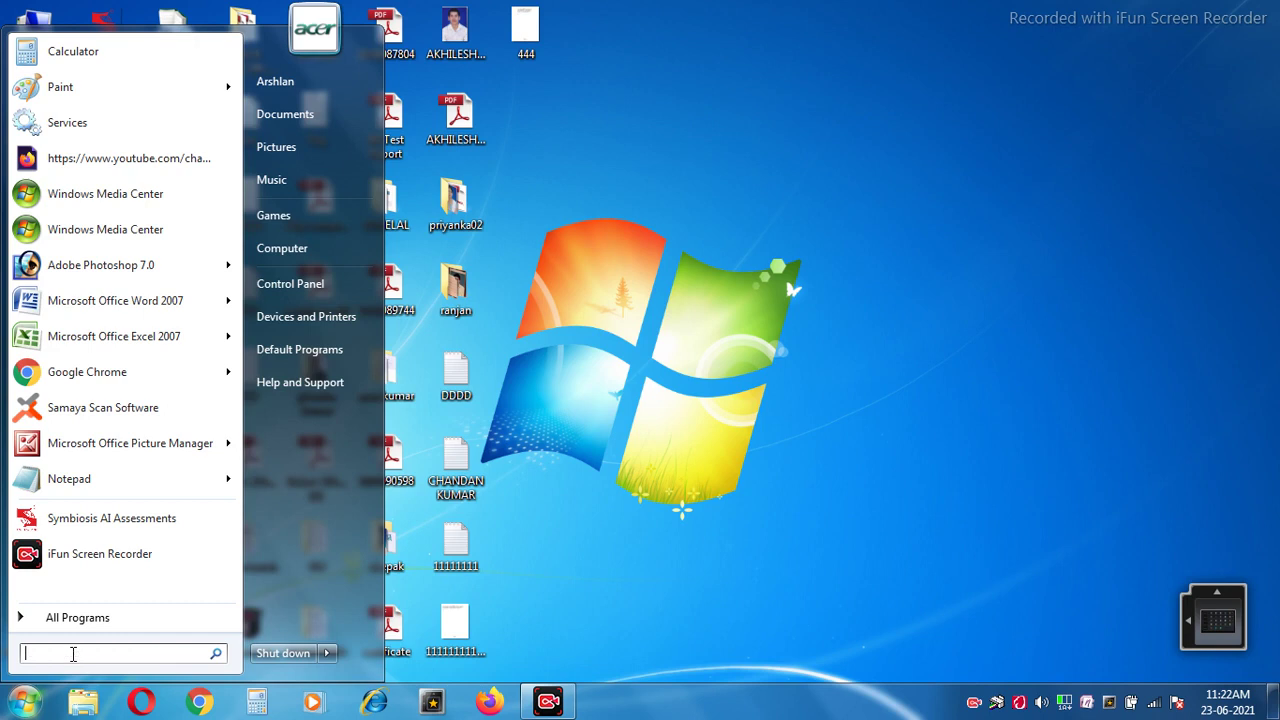
pyautogui.write('tal')
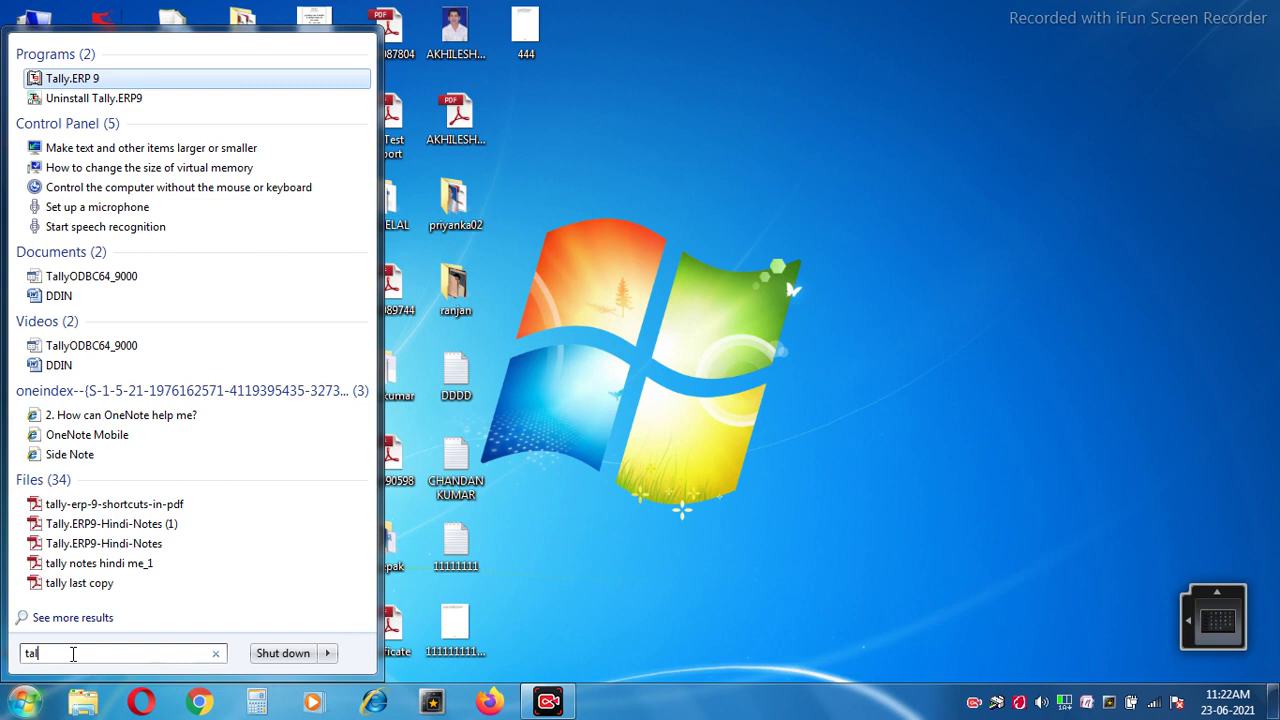
# Launch Tally.ERP 9, dismiss the licensing startup screen and decline quitting.
pyautogui.press('Escape')
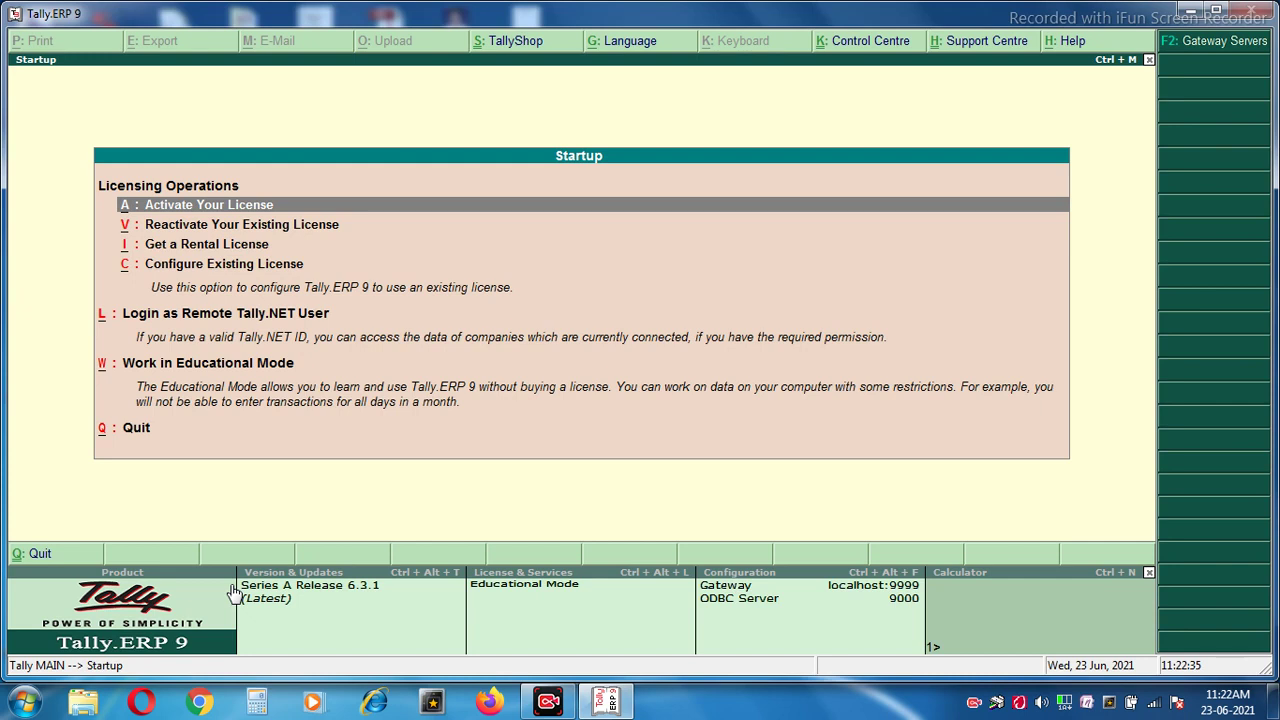
pyautogui.press('Escape')
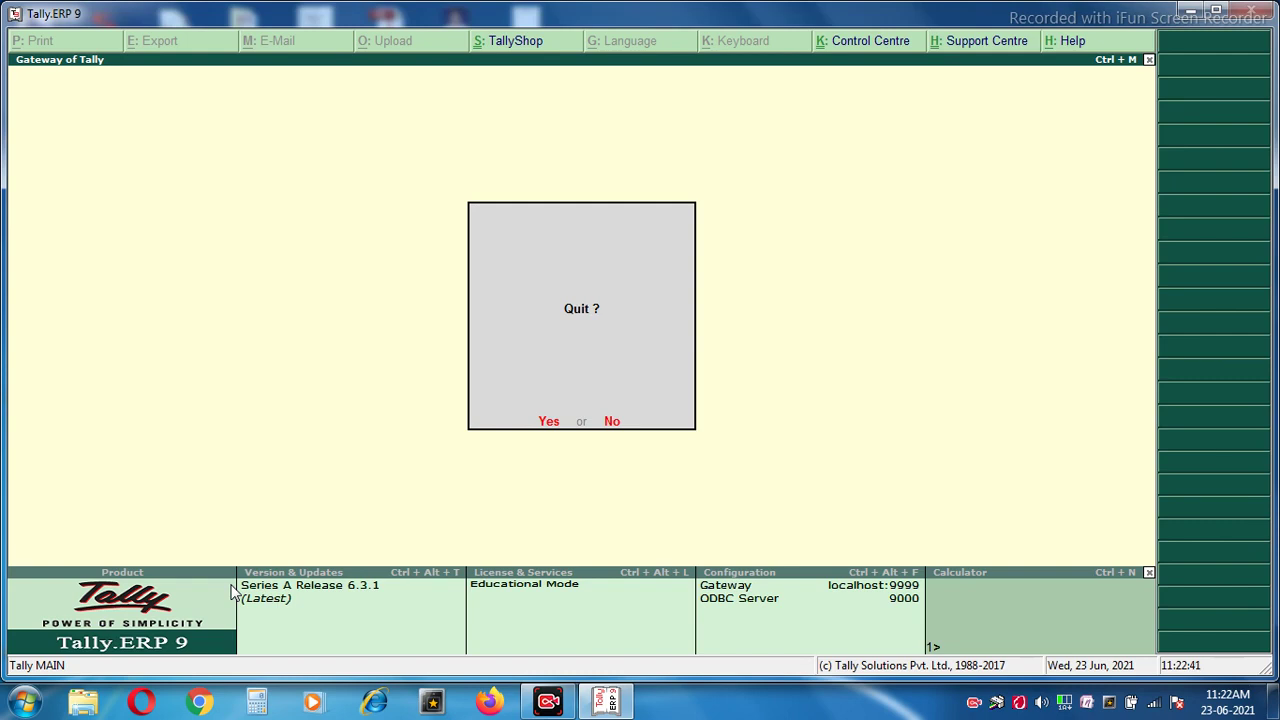
pyautogui.press('n')
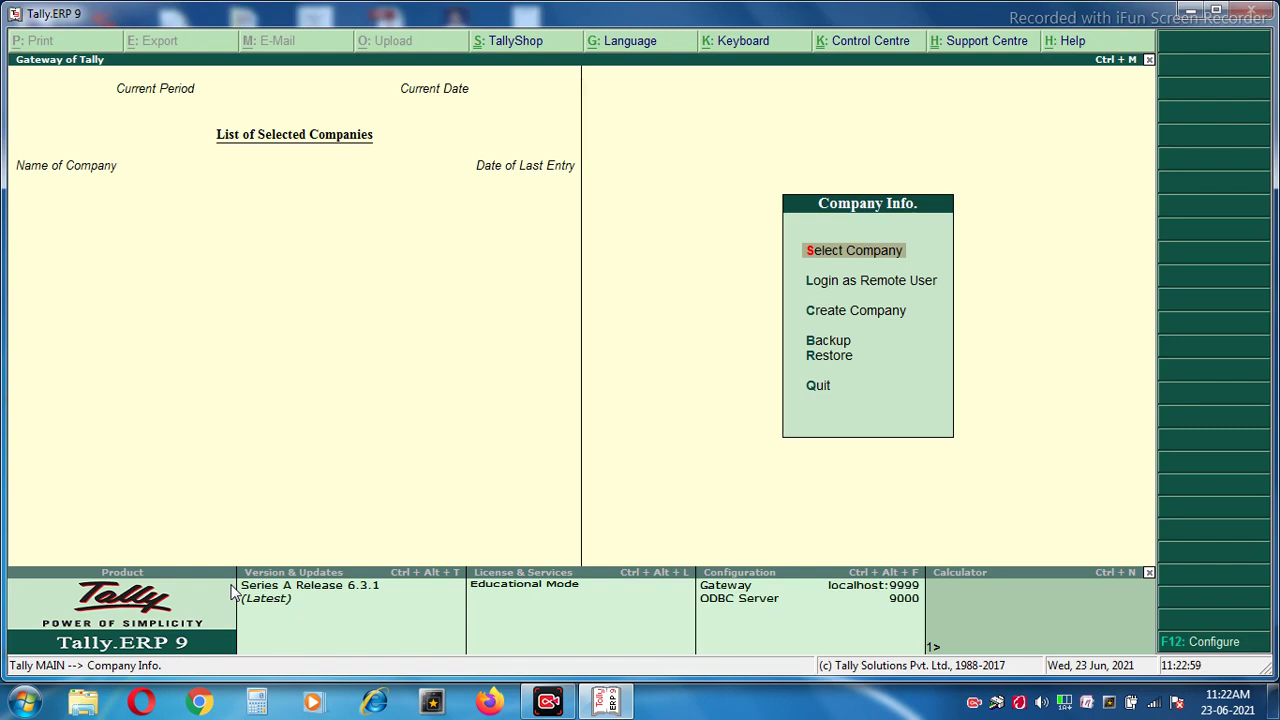
pyautogui.press('Escape')
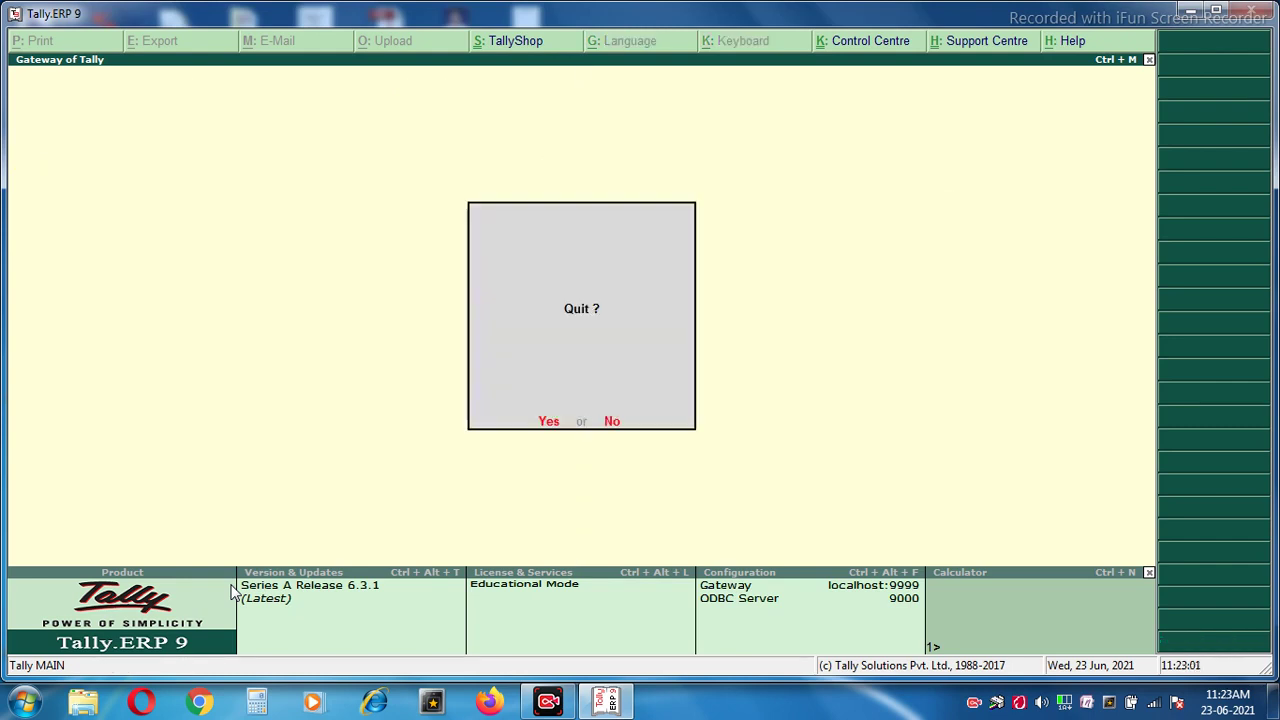
pyautogui.press('Escape')
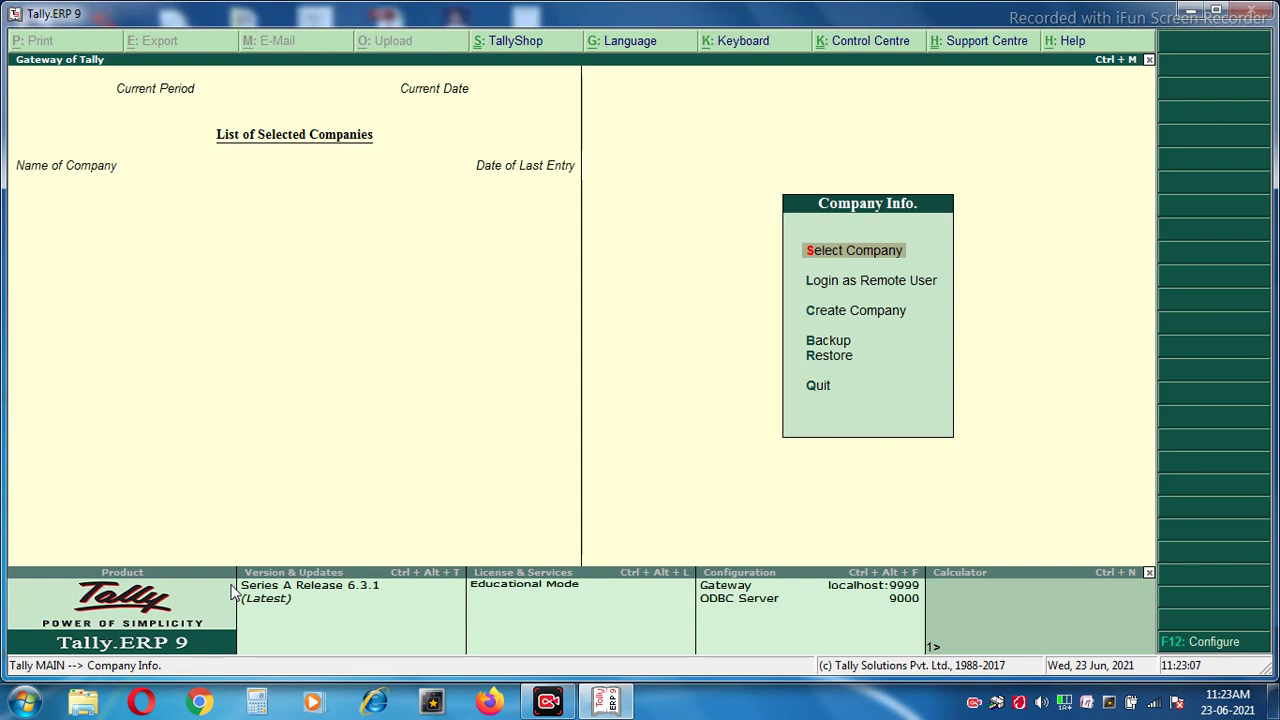
pyautogui.press('Down')
pyautogui.press('Down')
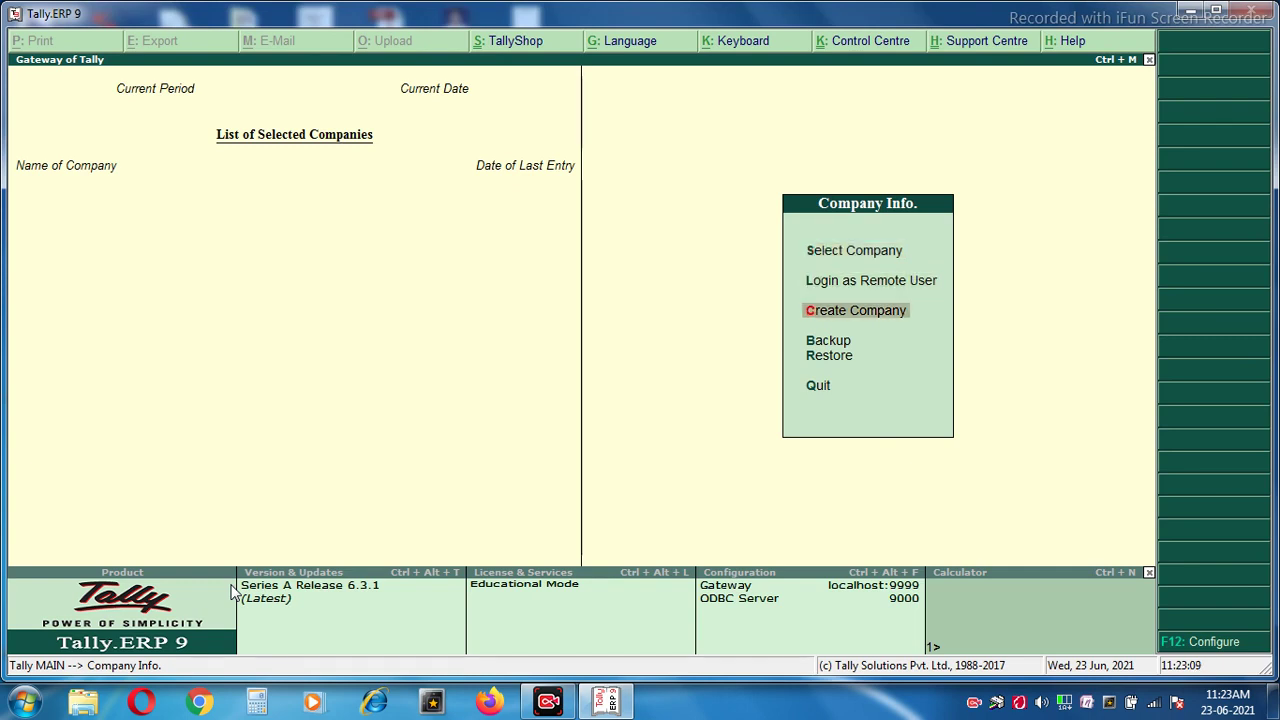
pyautogui.press('Up')
pyautogui.press('Up')
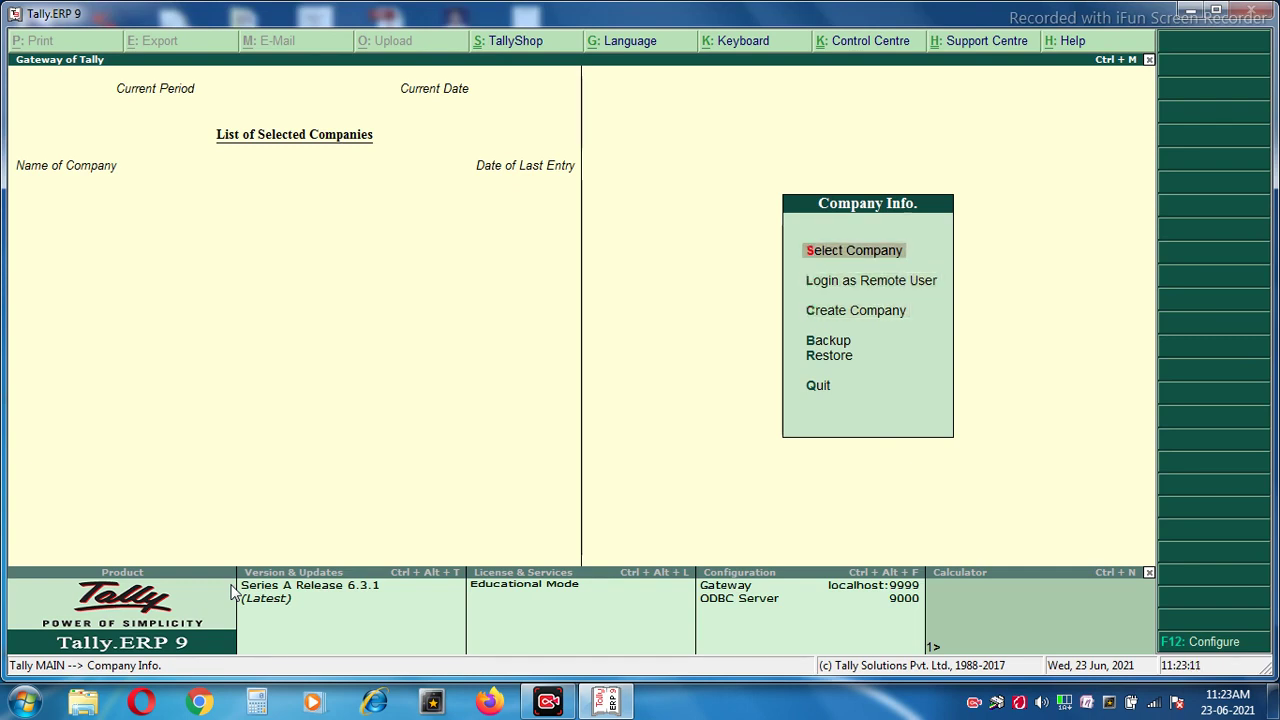
pyautogui.press('Down')
pyautogui.press('Down')
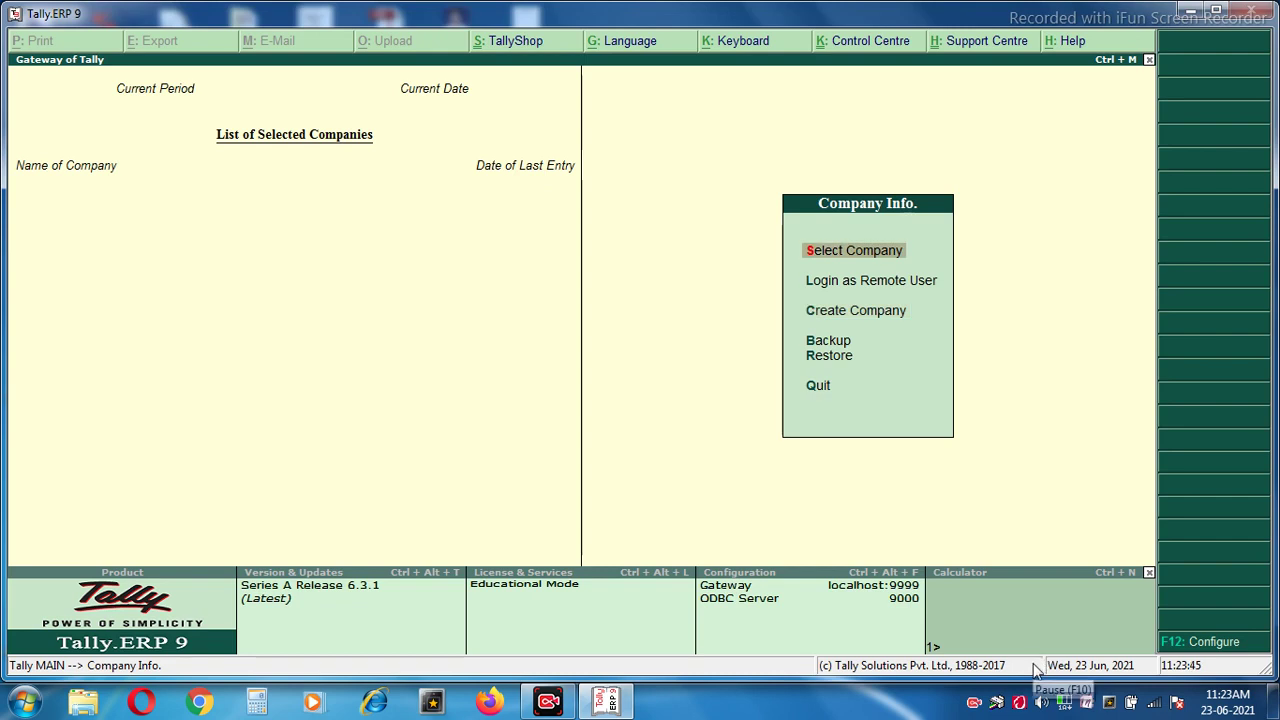
pyautogui.press('Down')
pyautogui.press('Down')
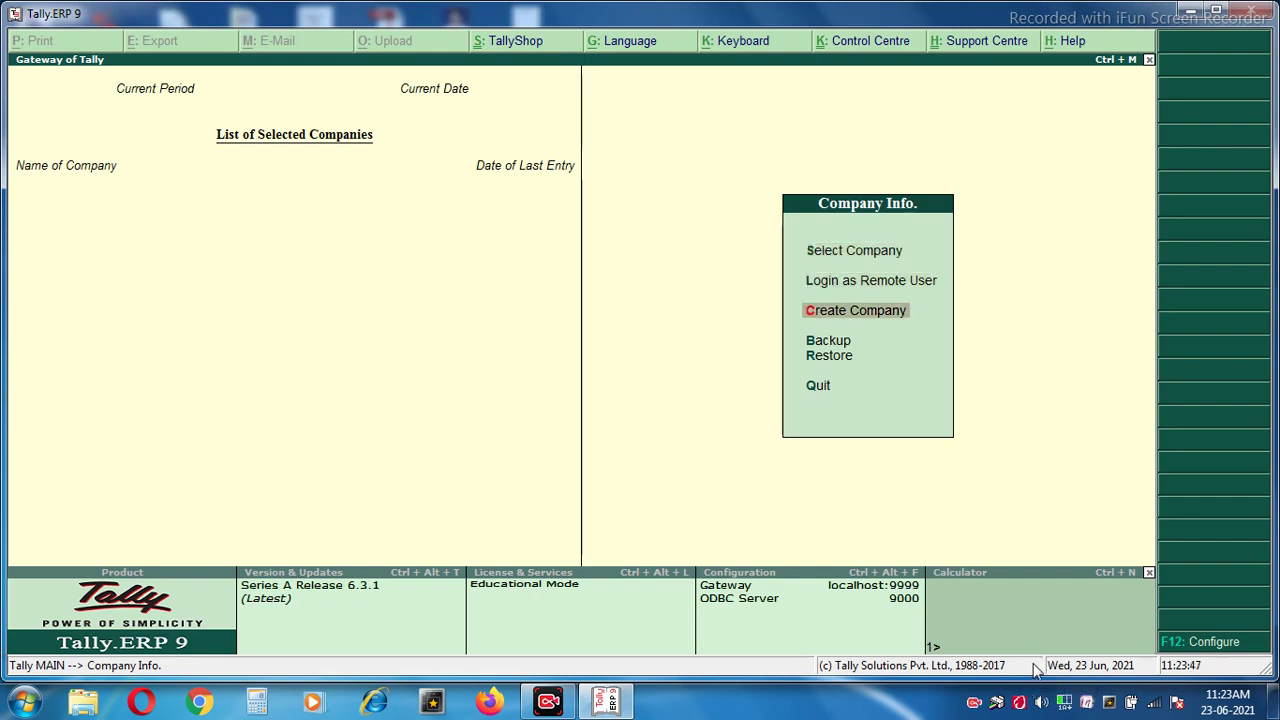
# Open Company Creation and enter the company name 'Pankaj Pvt Ltd'.
pyautogui.press('Return')
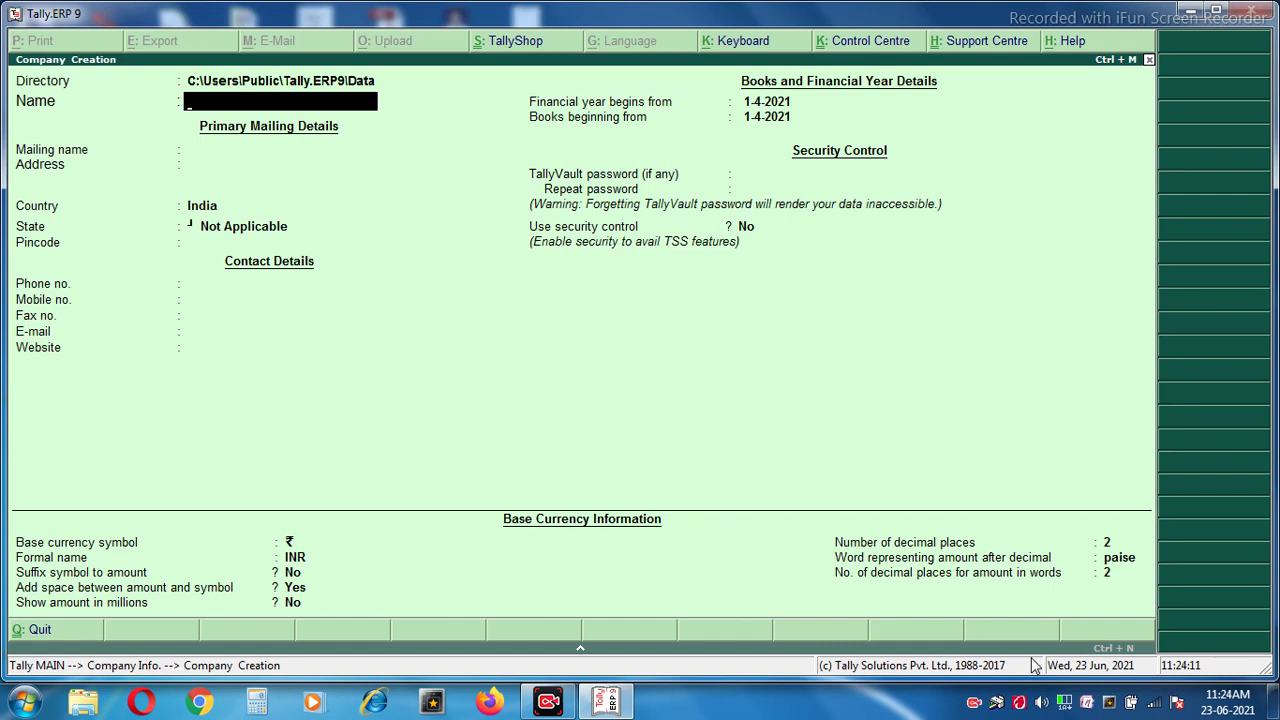
pyautogui.write('Pankaj Pvt Ltd')
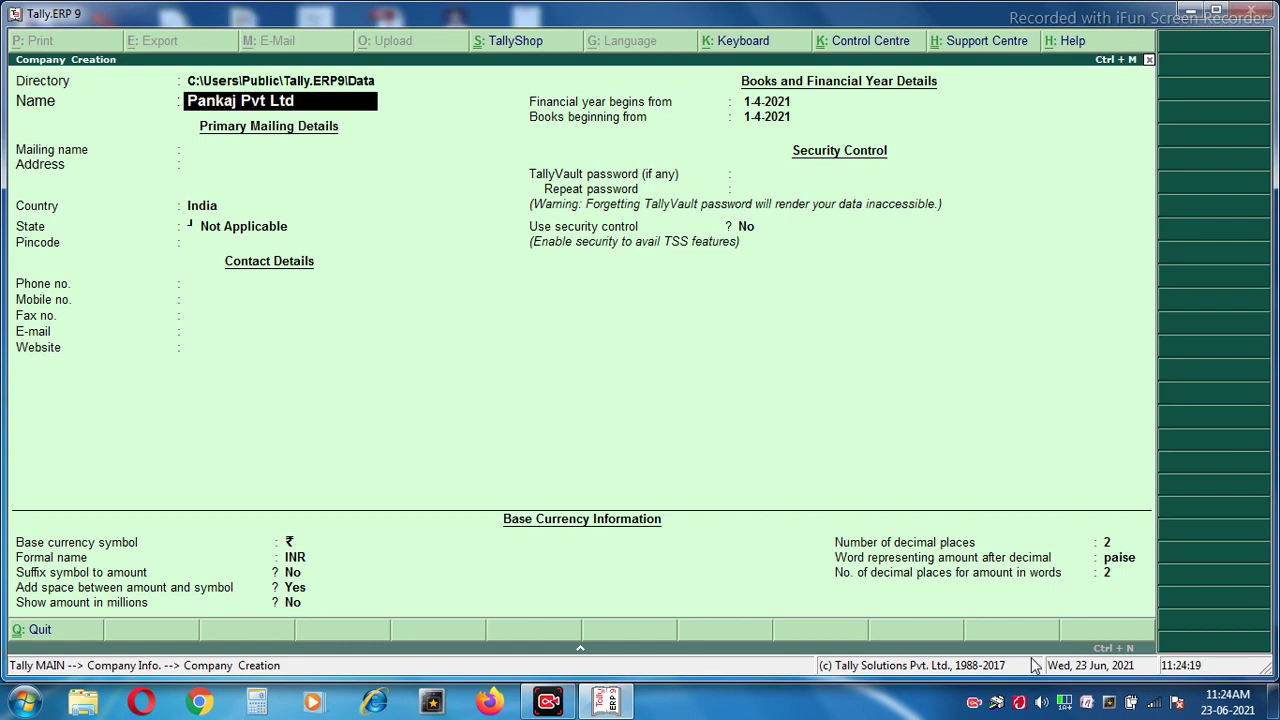
pyautogui.press('Return')
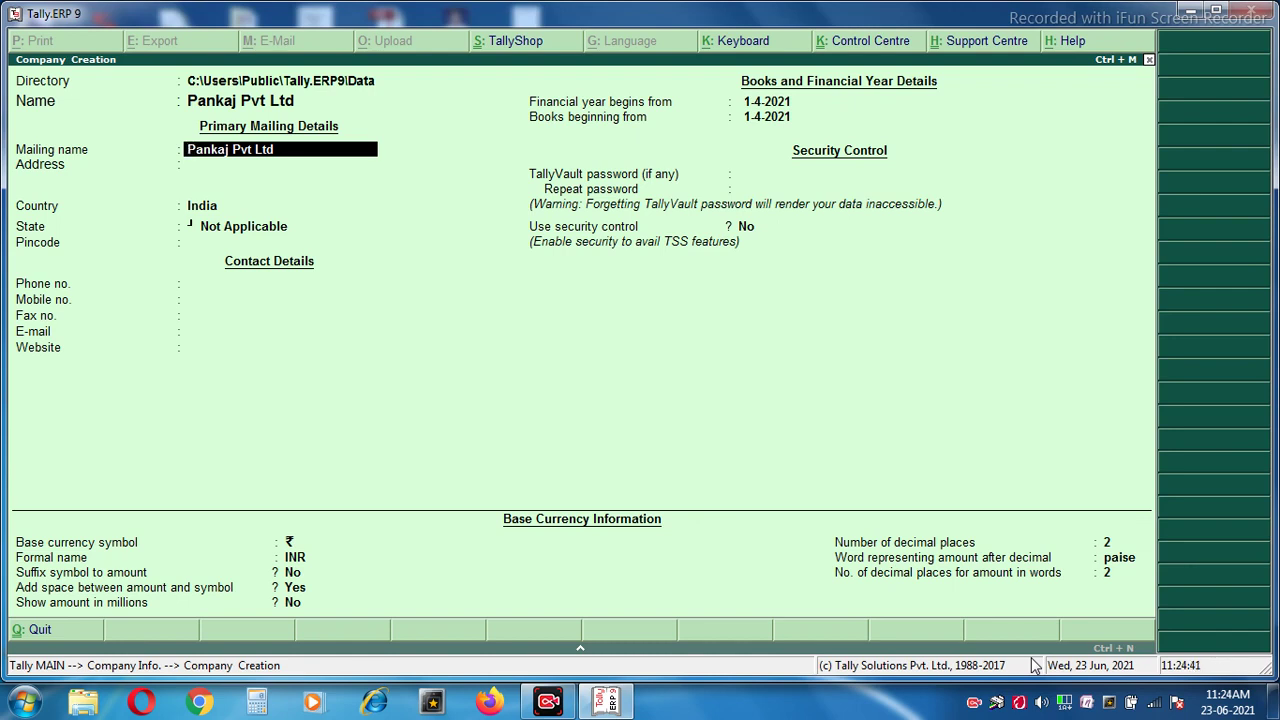
# Keep the mailing name and fill in the company's three-line address.
pyautogui.press('Return')
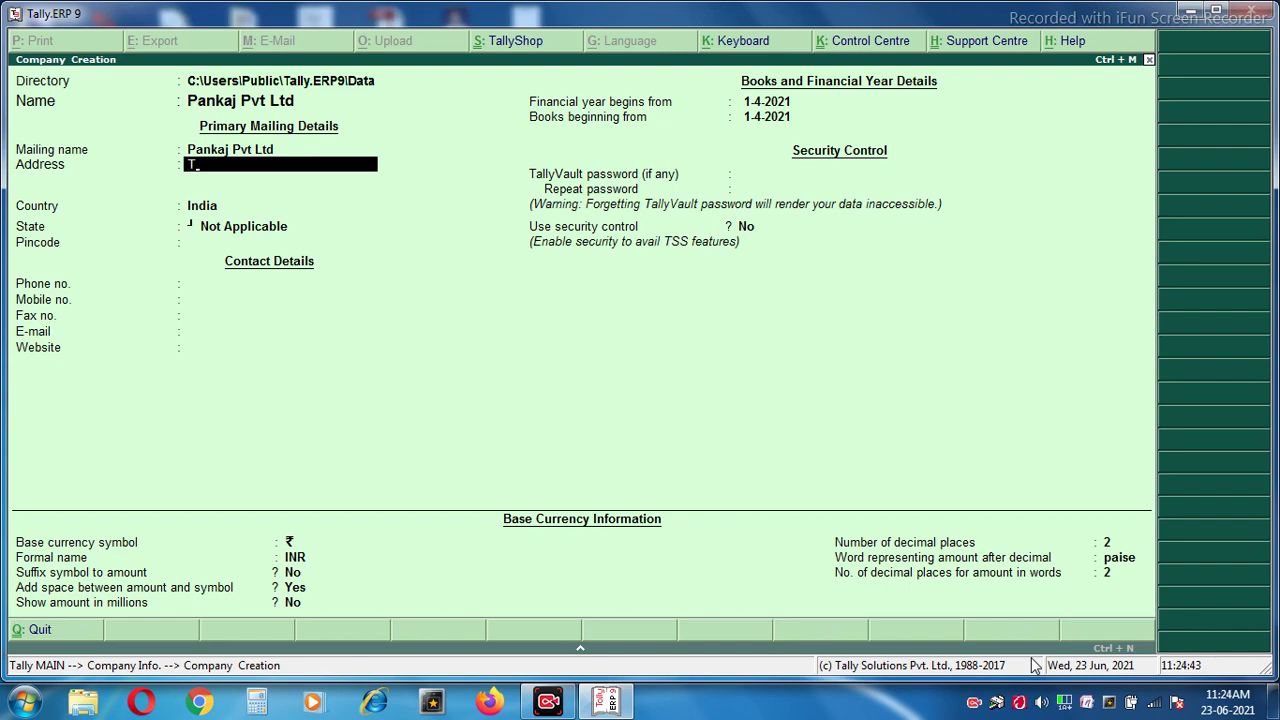
pyautogui.press('Return')
pyautogui.press('Return')
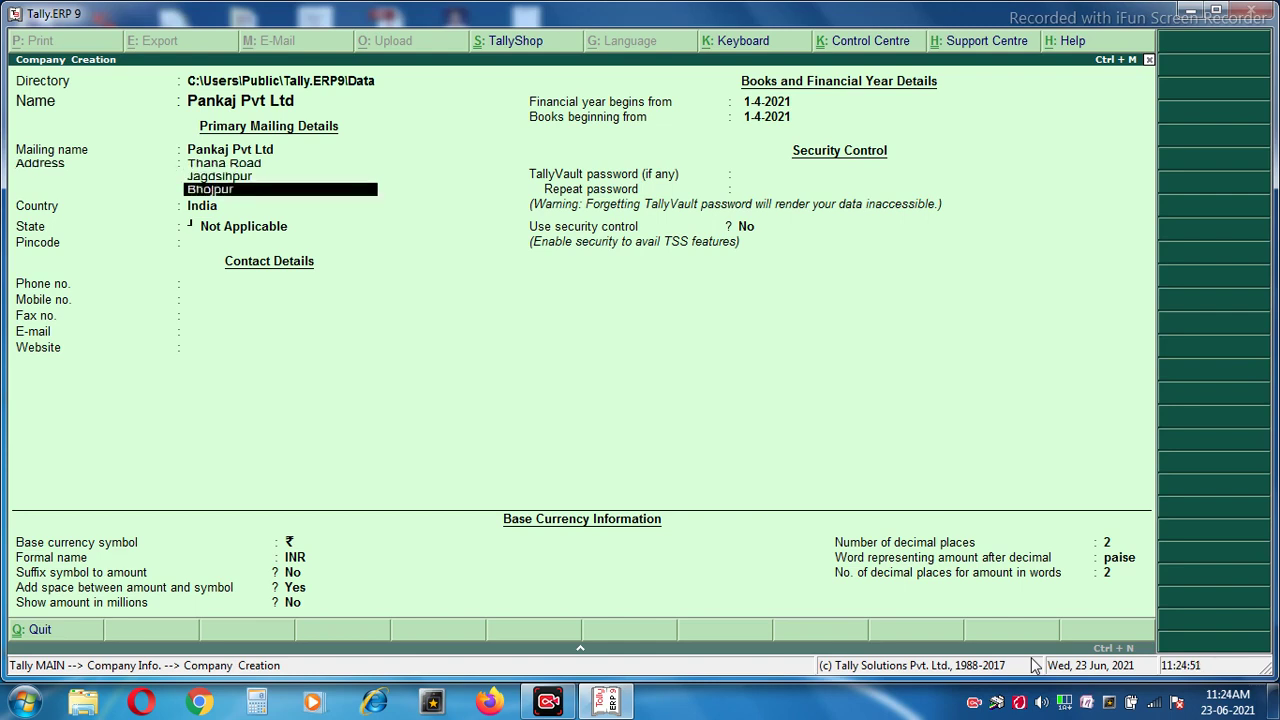
pyautogui.press('Return')
pyautogui.press('Return')
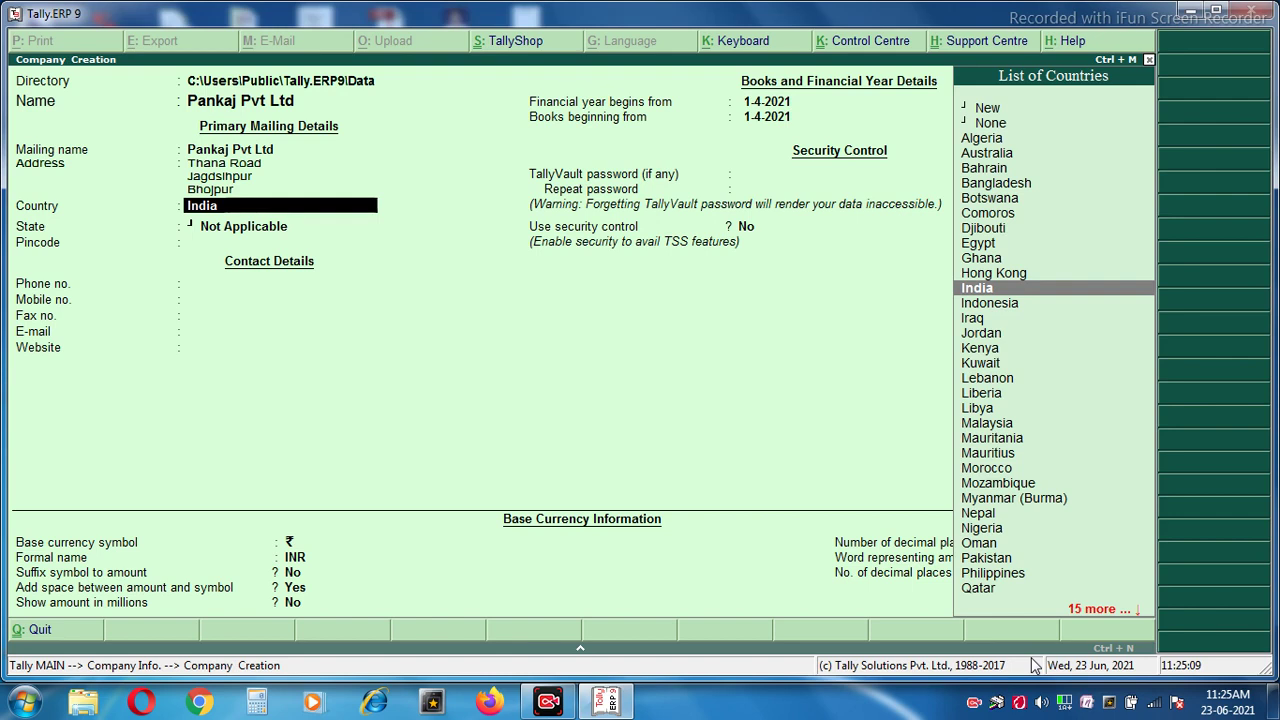
# Try Djibouti and Algeria as the country, then back out to choose again.
pyautogui.press('Up')
pyautogui.press('Up')
pyautogui.press('Up')
pyautogui.press('Up')
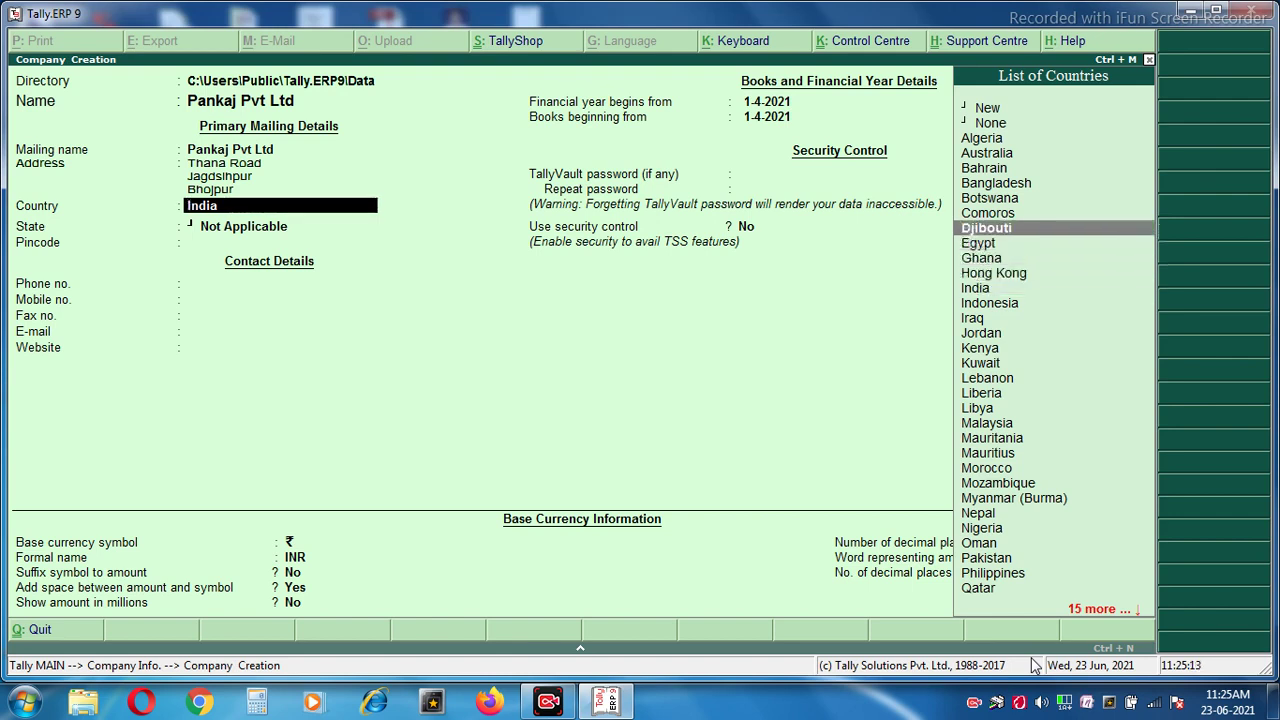
pyautogui.press('Return')
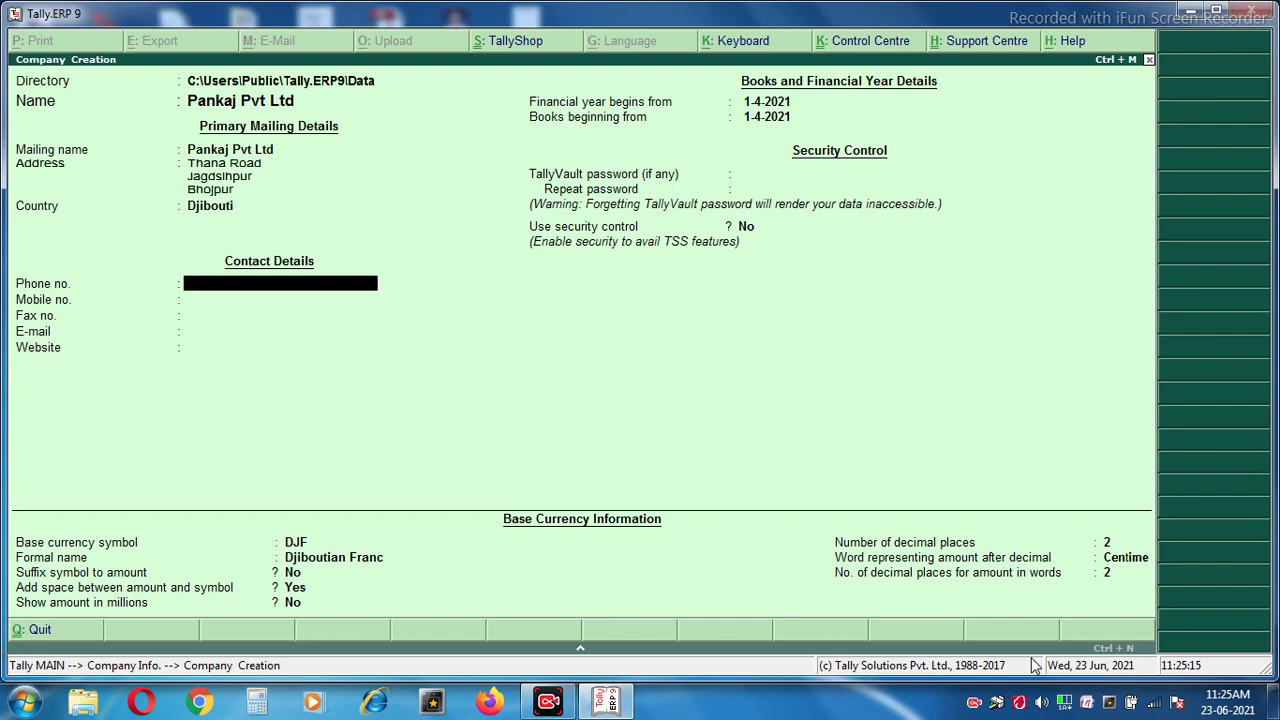
pyautogui.press('BackSpace')
pyautogui.press('BackSpace')
pyautogui.press('Return')
pyautogui.press('Return')
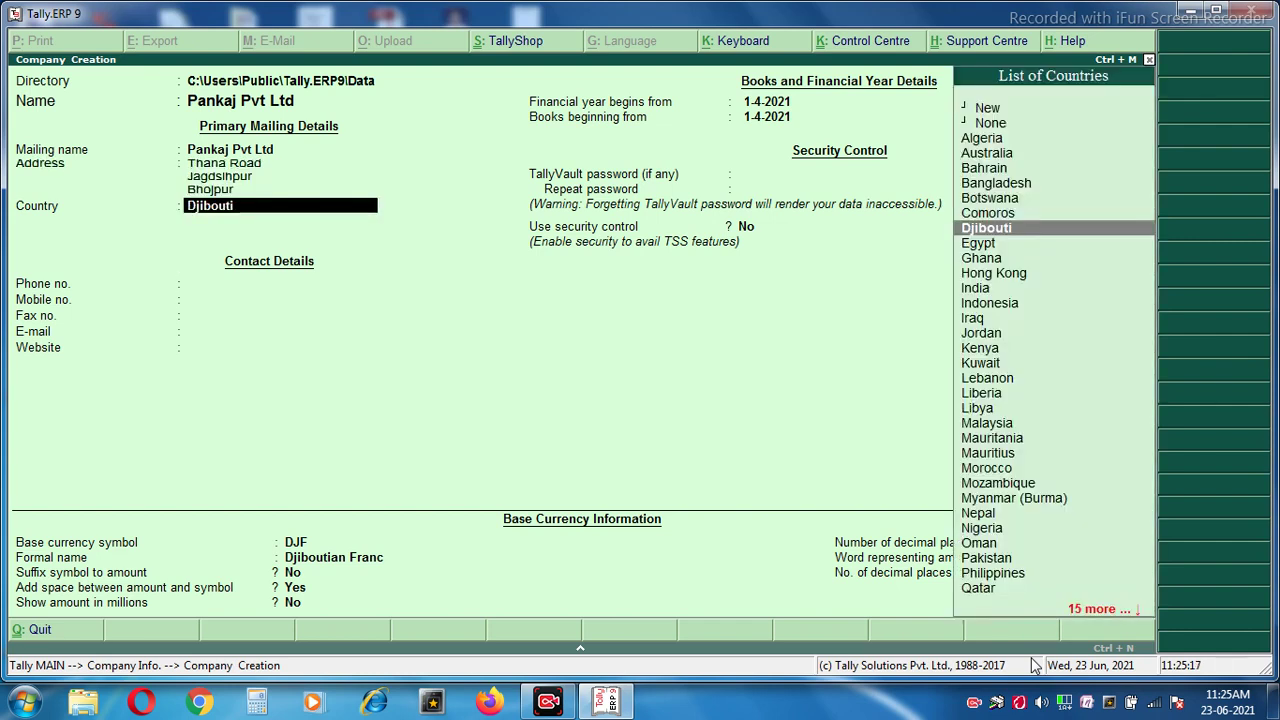
pyautogui.press('Up')
pyautogui.press('Up')
pyautogui.press('Up')
pyautogui.press('Up')
pyautogui.press('Up')
pyautogui.press('Up')
pyautogui.press('Return')
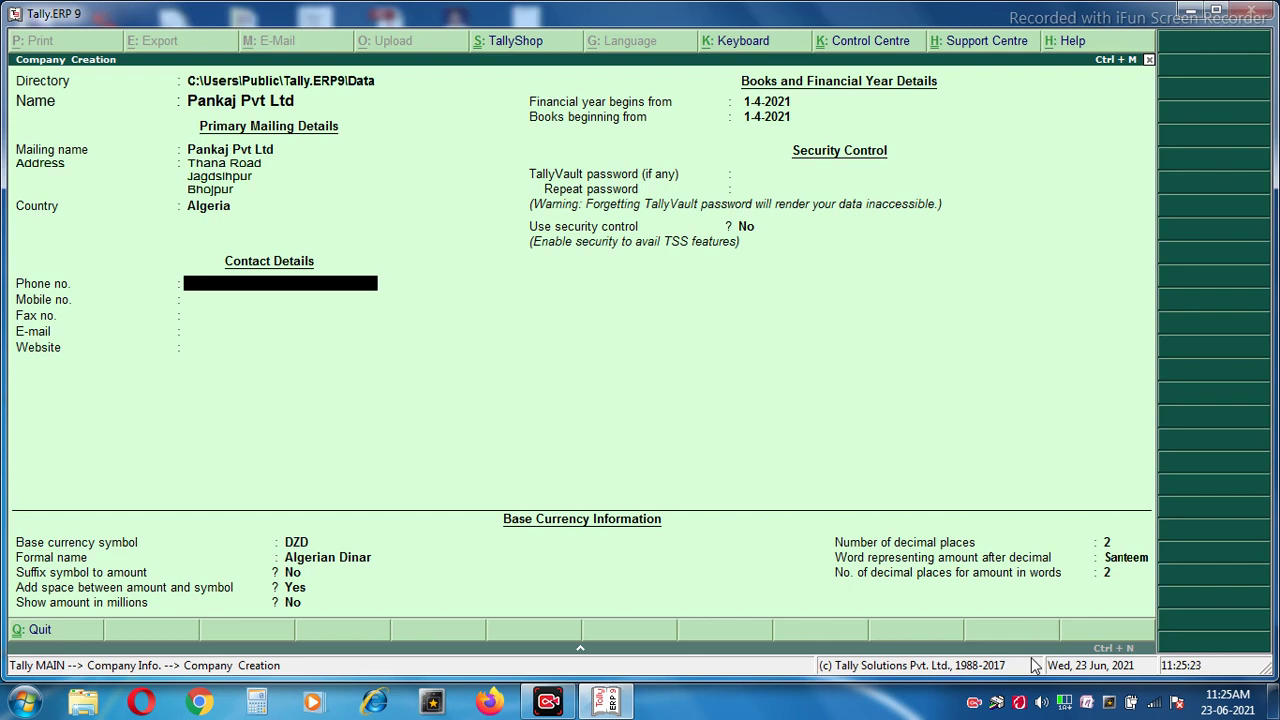
pyautogui.press('BackSpace')
pyautogui.press('Down')
pyautogui.press('Down')
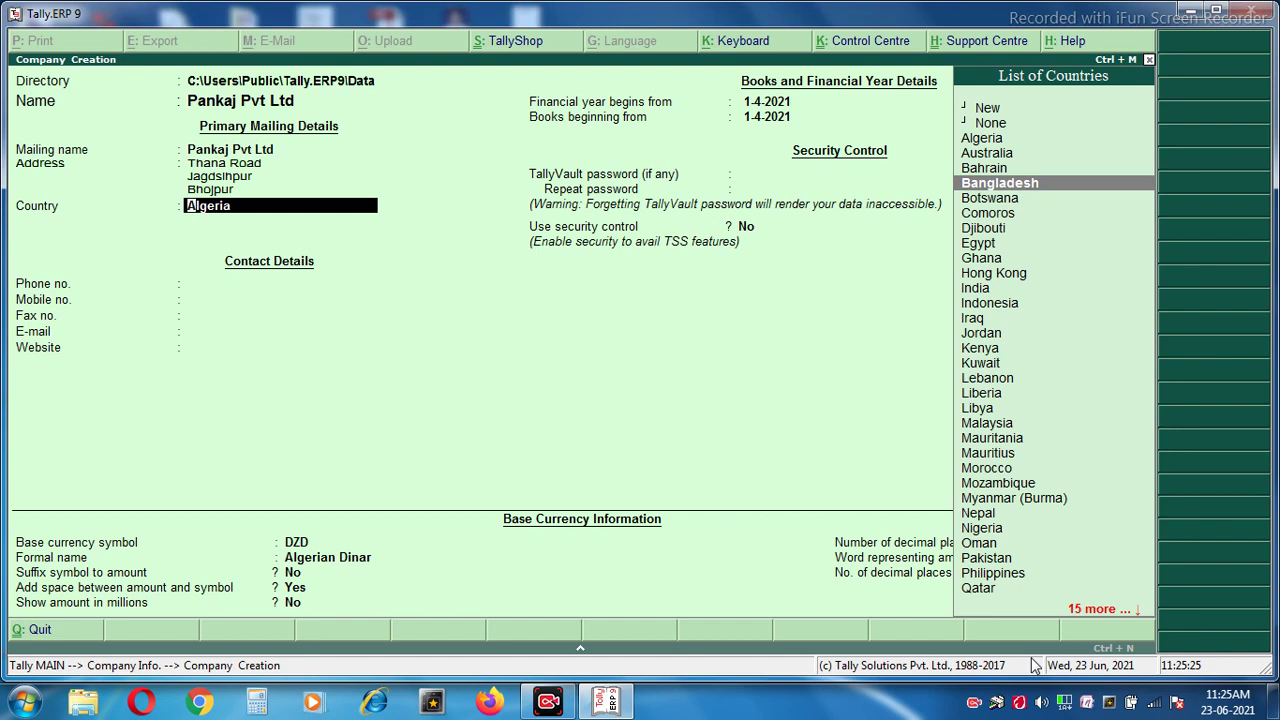
# Select India as the company's country by typing 'In'.
pyautogui.write('i')
pyautogui.press('Up')
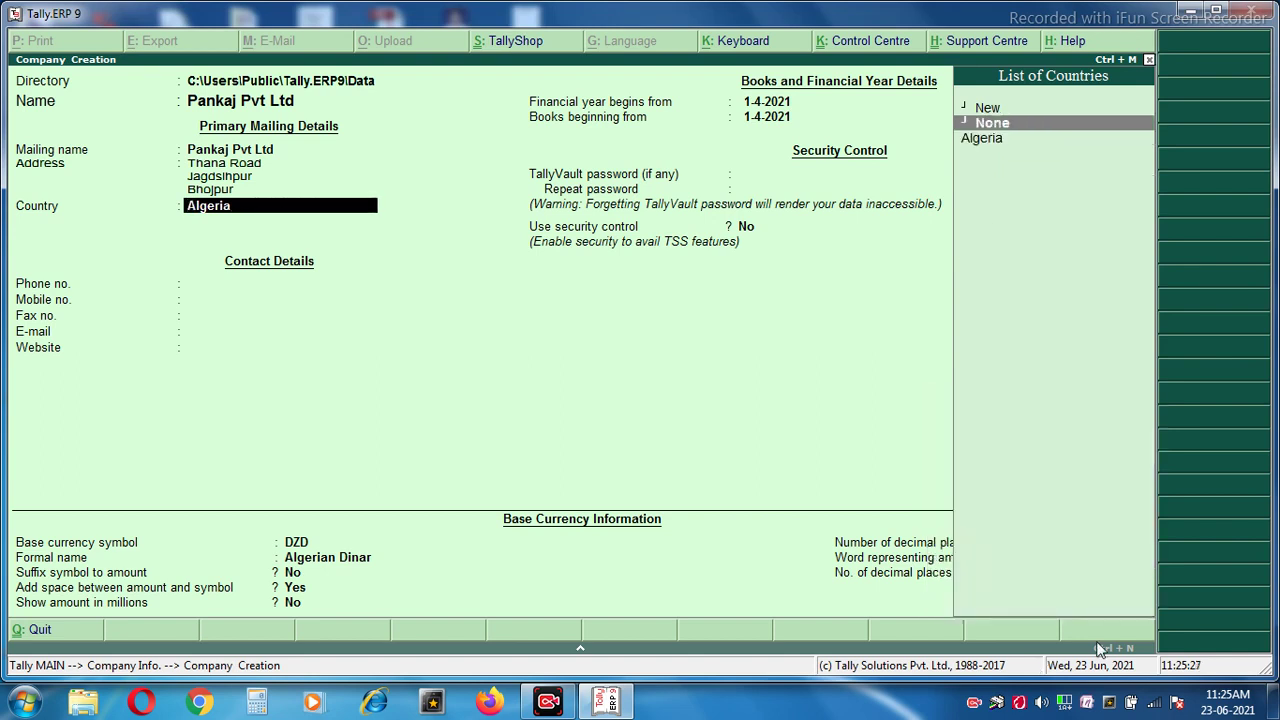
pyautogui.press('BackSpace')
pyautogui.press('BackSpace')
pyautogui.press('BackSpace')
pyautogui.press('BackSpace')
pyautogui.press('BackSpace')
pyautogui.press('BackSpace')
pyautogui.press('BackSpace')
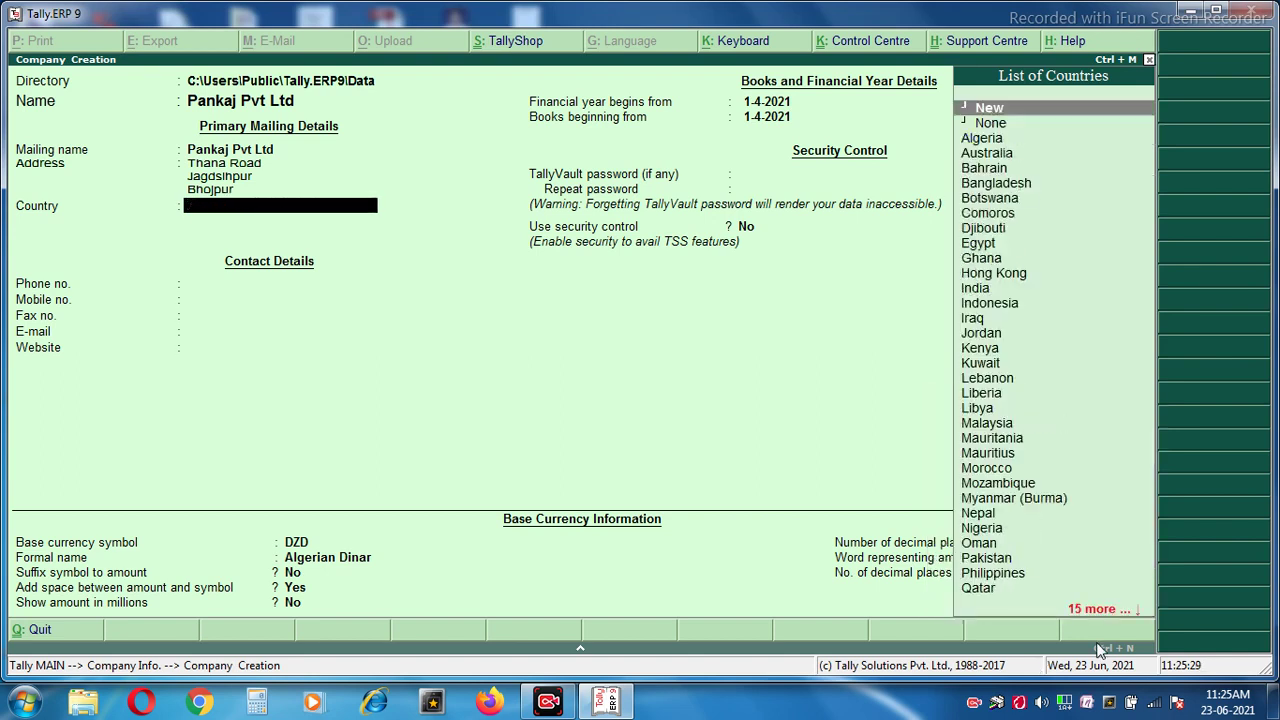
pyautogui.write('In')
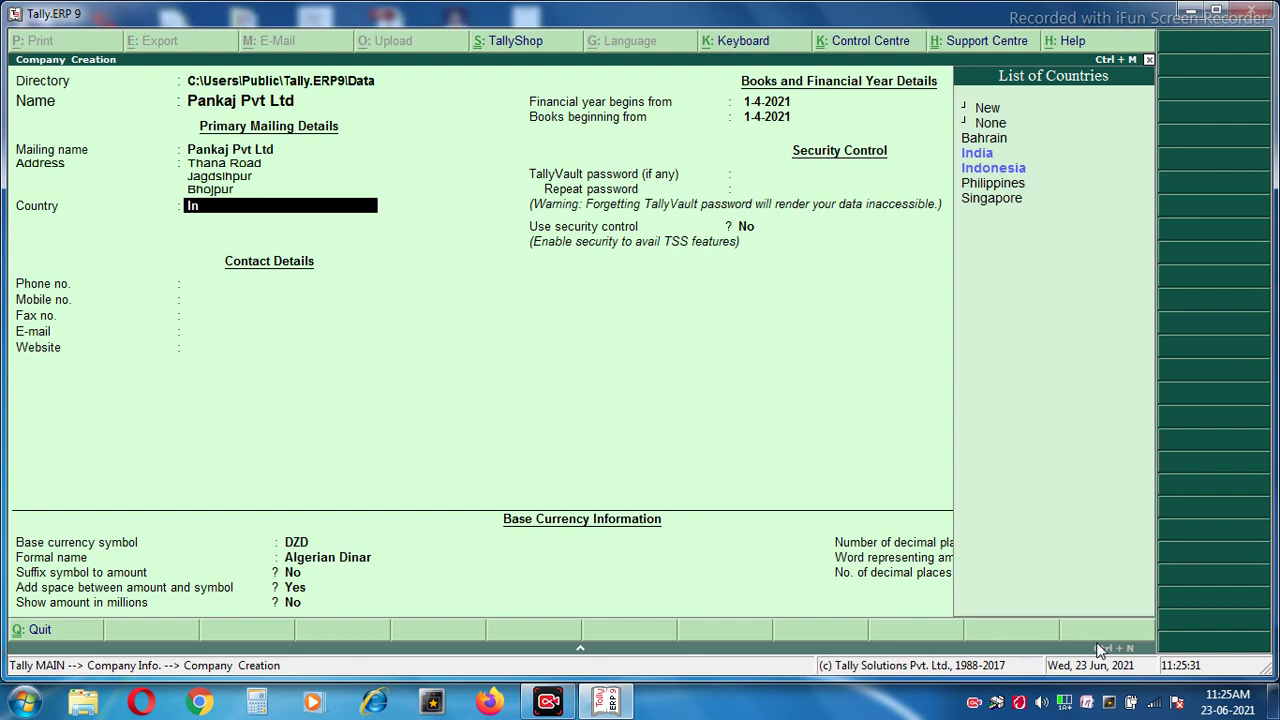
pyautogui.press('Return')
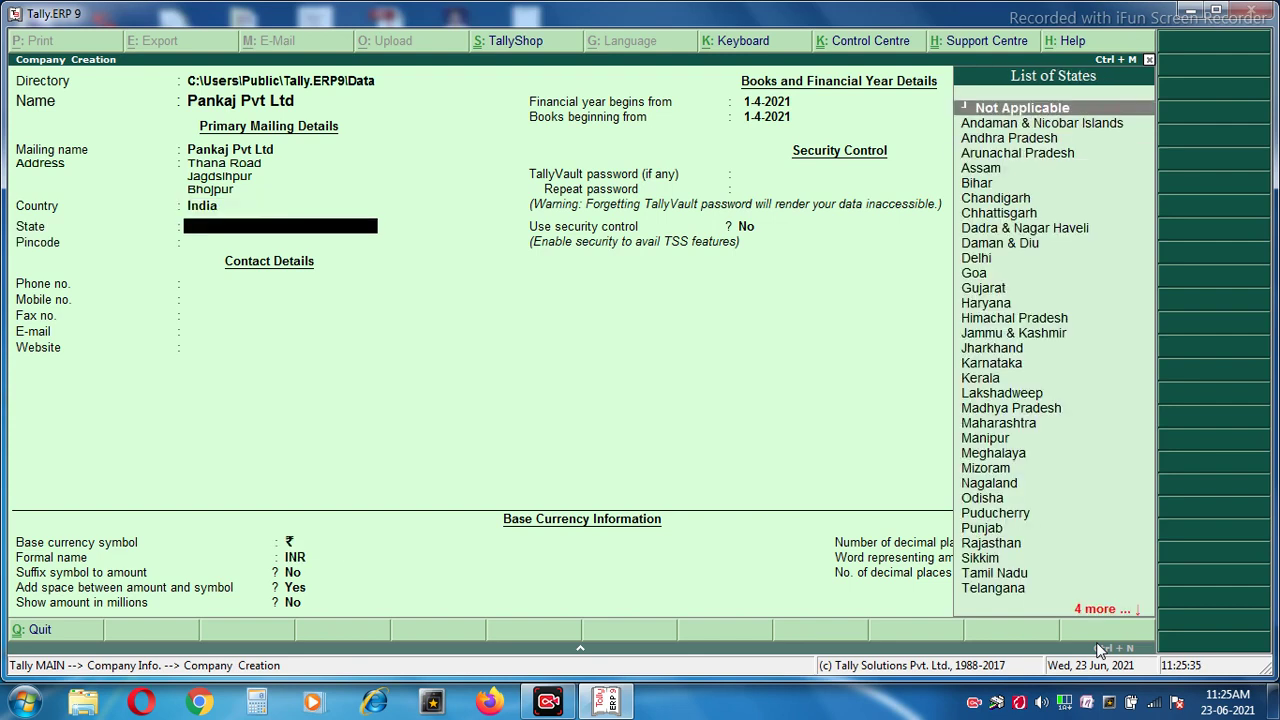
# Set the state to Bihar, enter the pincode, and leave the phone blank.
pyautogui.write('B')
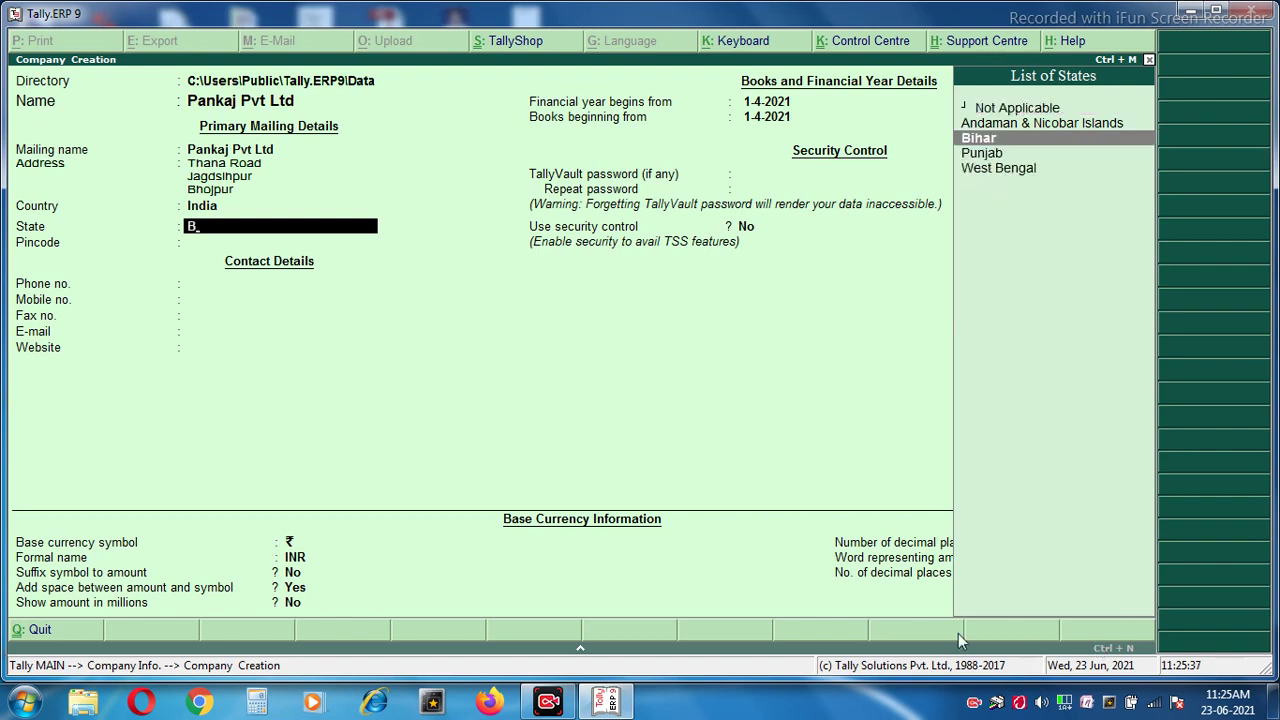
pyautogui.press('Return')
pyautogui.write('802158')
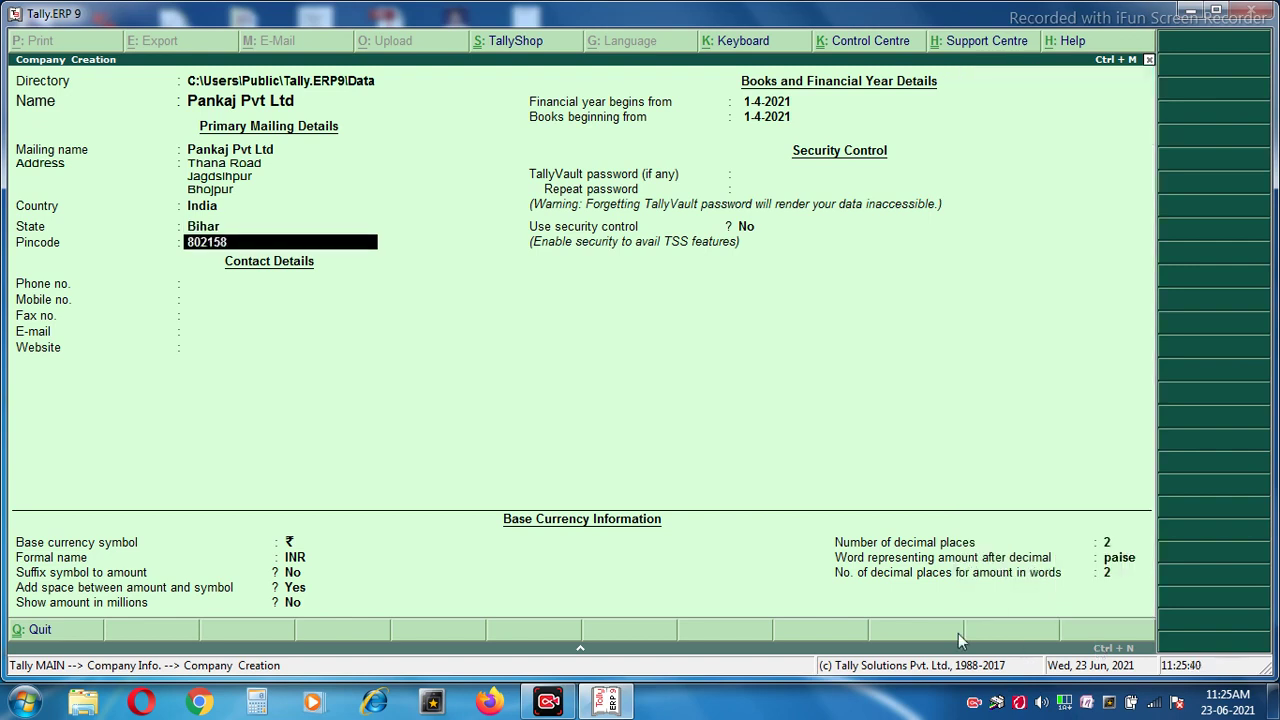
pyautogui.press('Return')
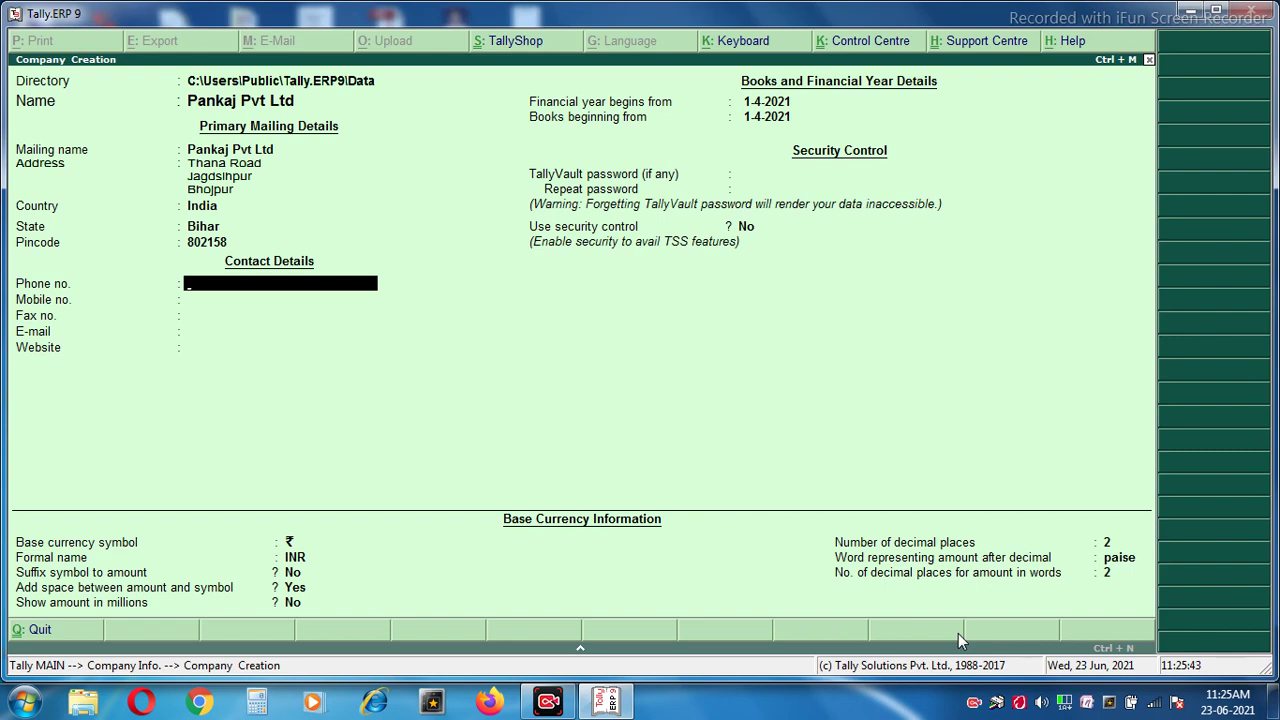
pyautogui.press('Return')
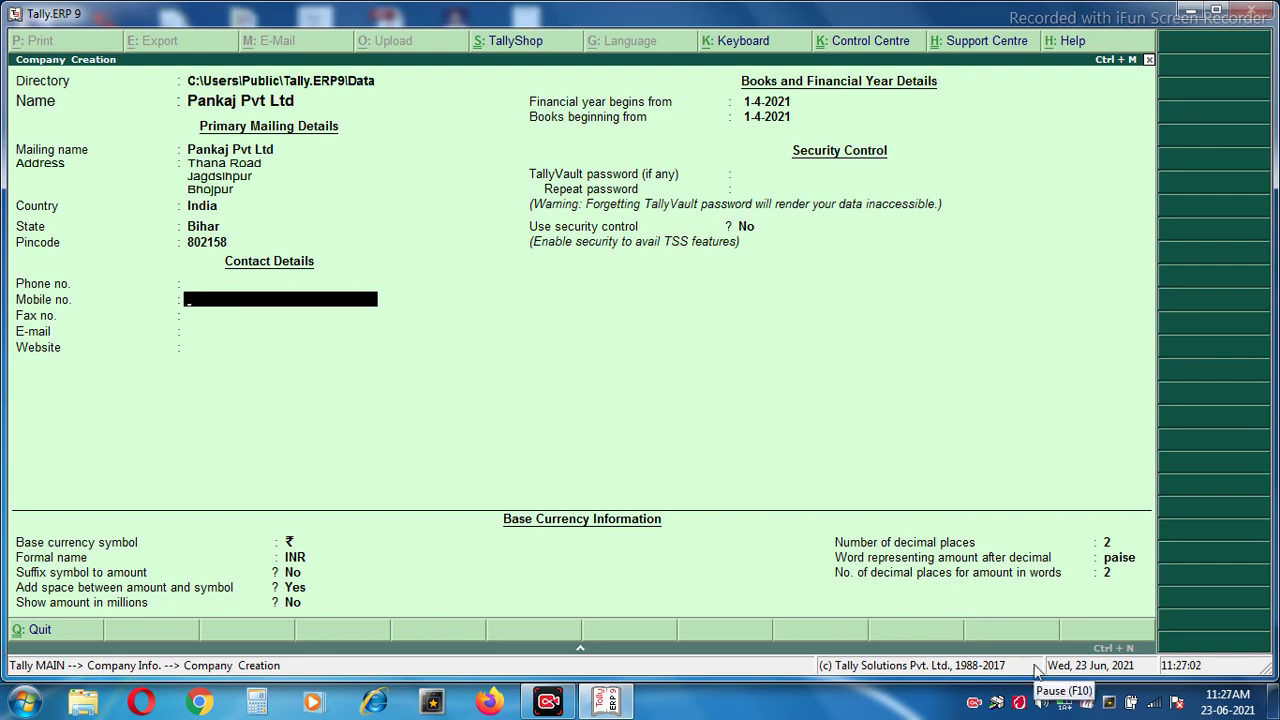
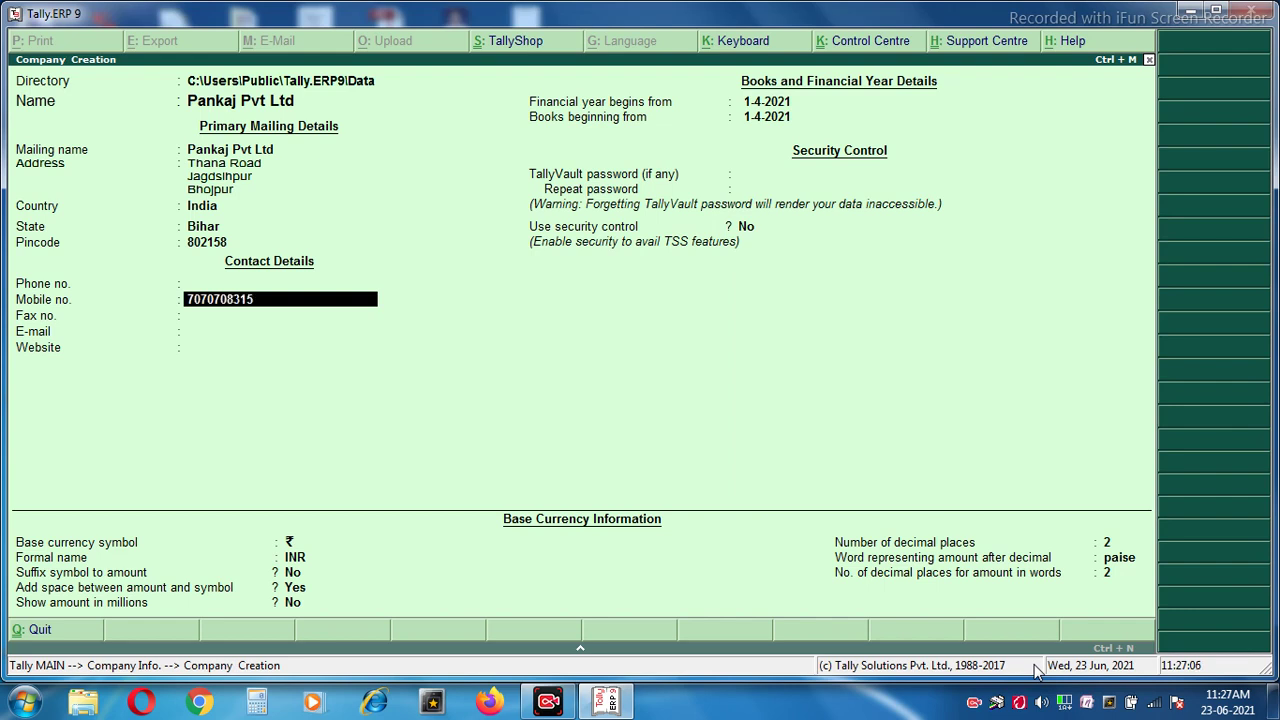
# Enter the company's mobile number and e-mail address, leaving fax and website blank.
pyautogui.press('Return')
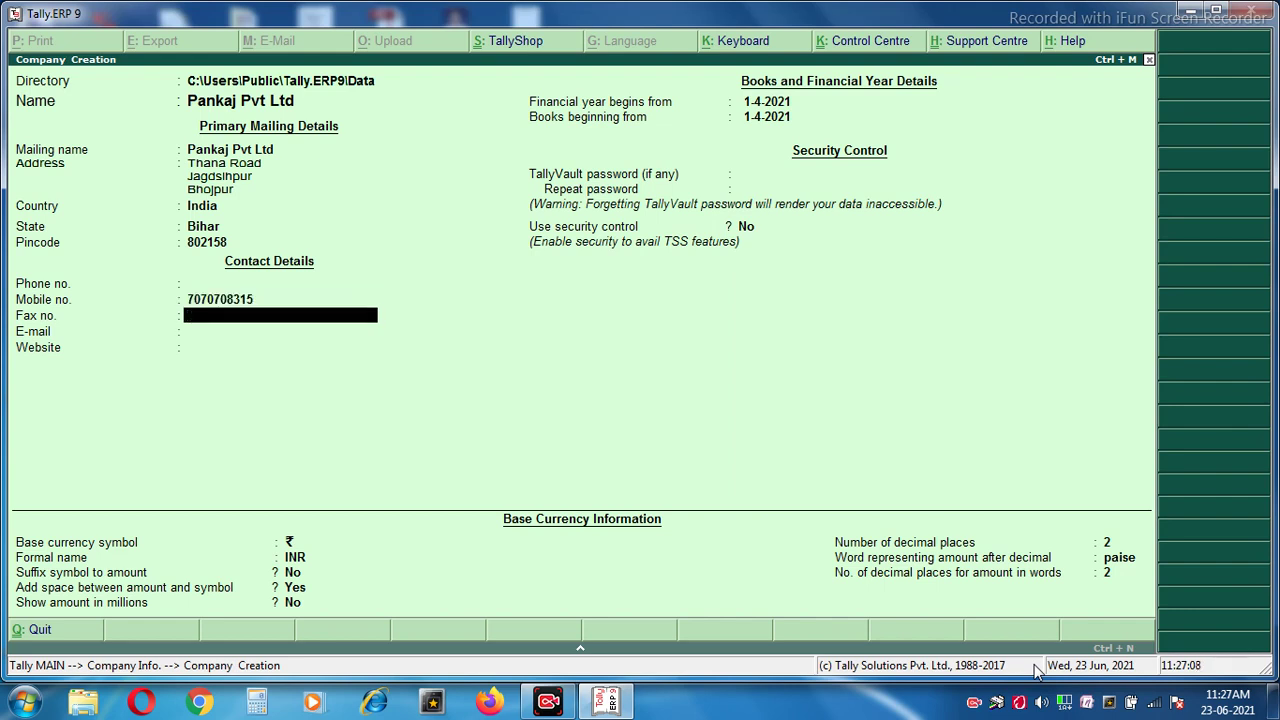
pyautogui.press('Return')
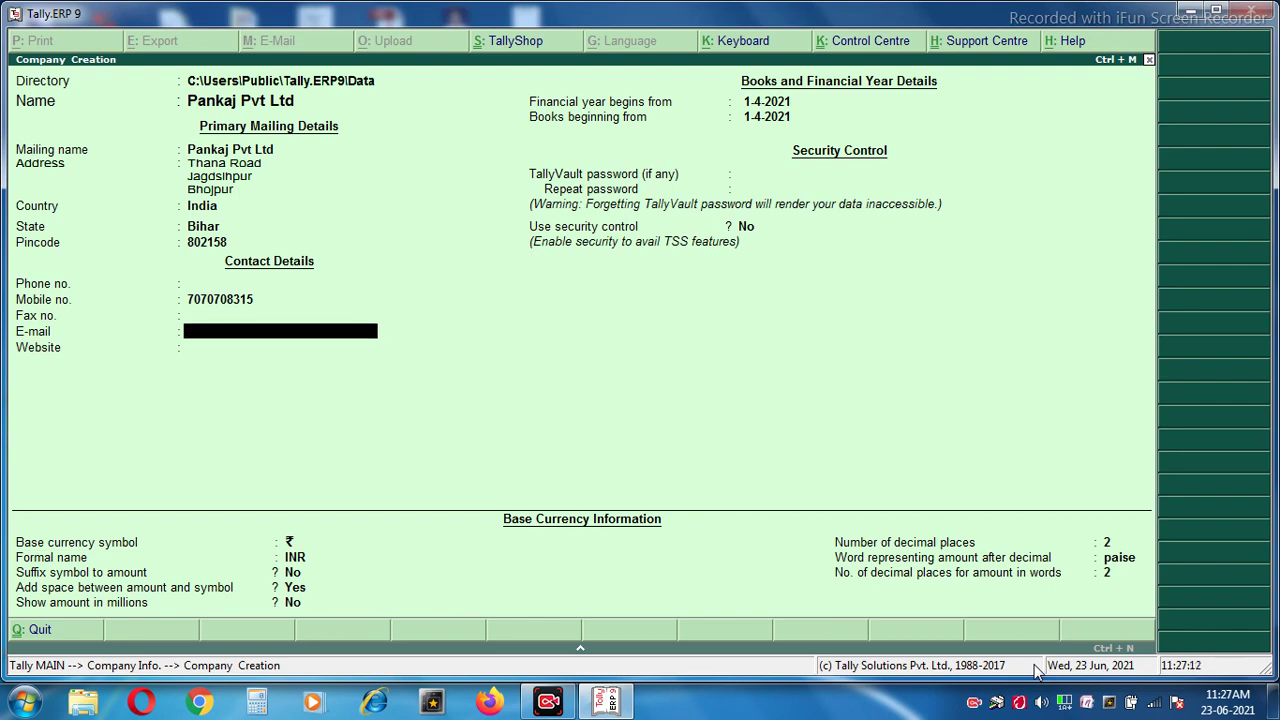
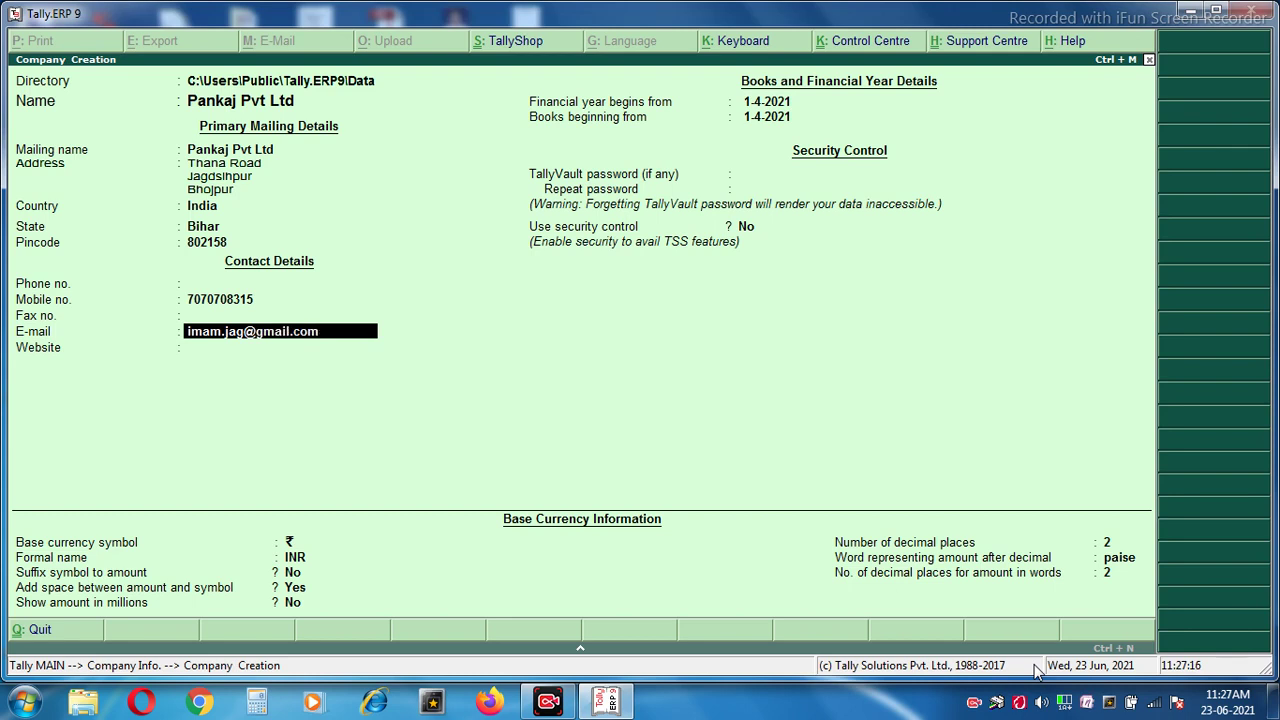
pyautogui.press('Return')
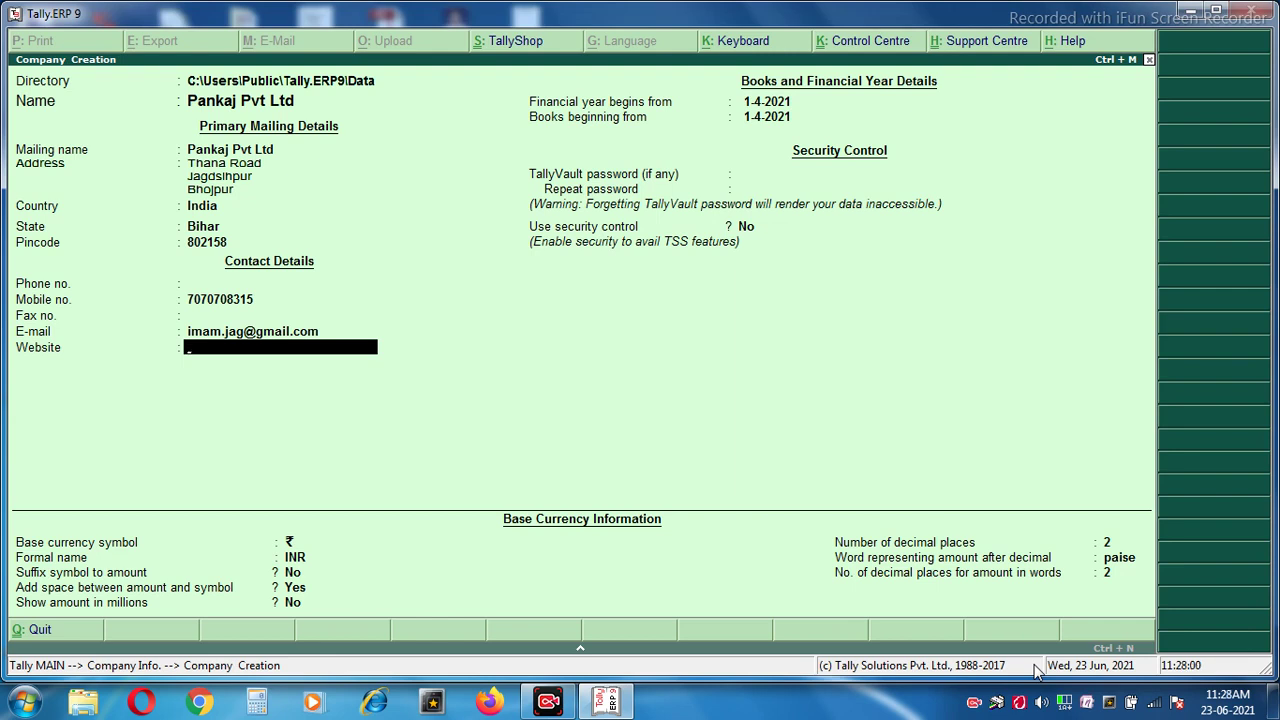
pyautogui.press('Return')
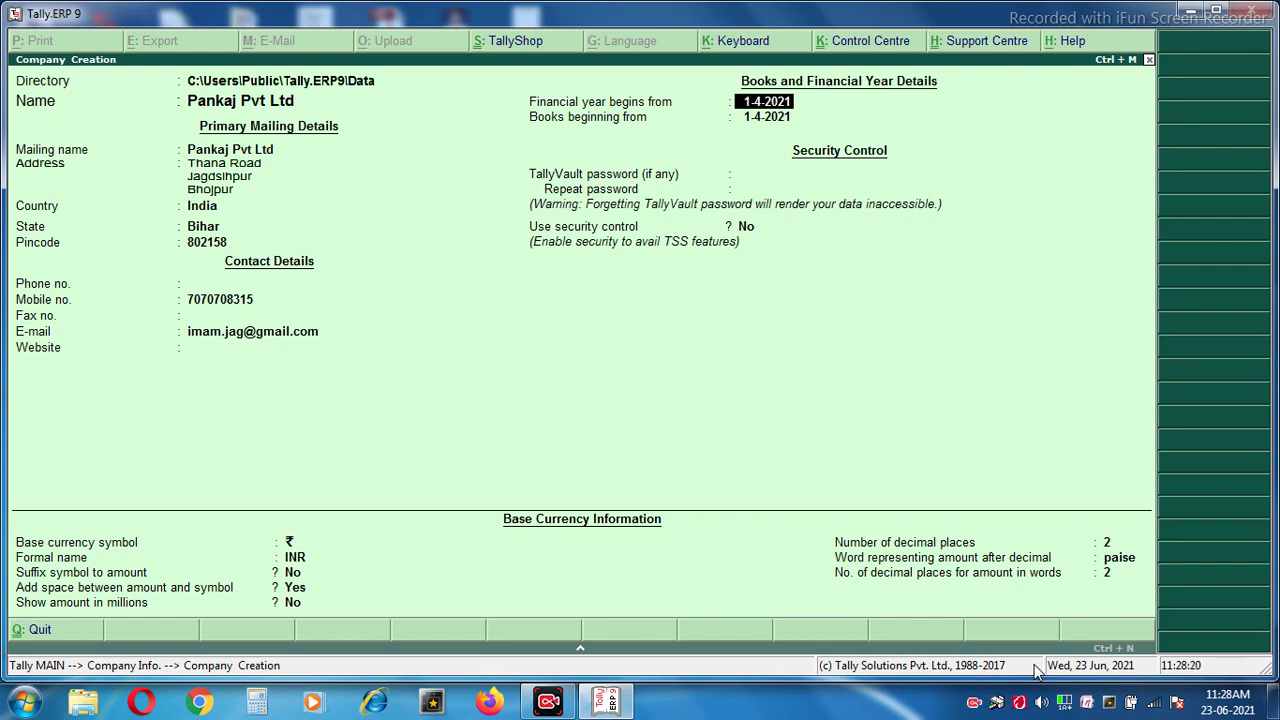
# Accept 1-4-2021 as both the financial year start and books beginning date.
pyautogui.press('Return')
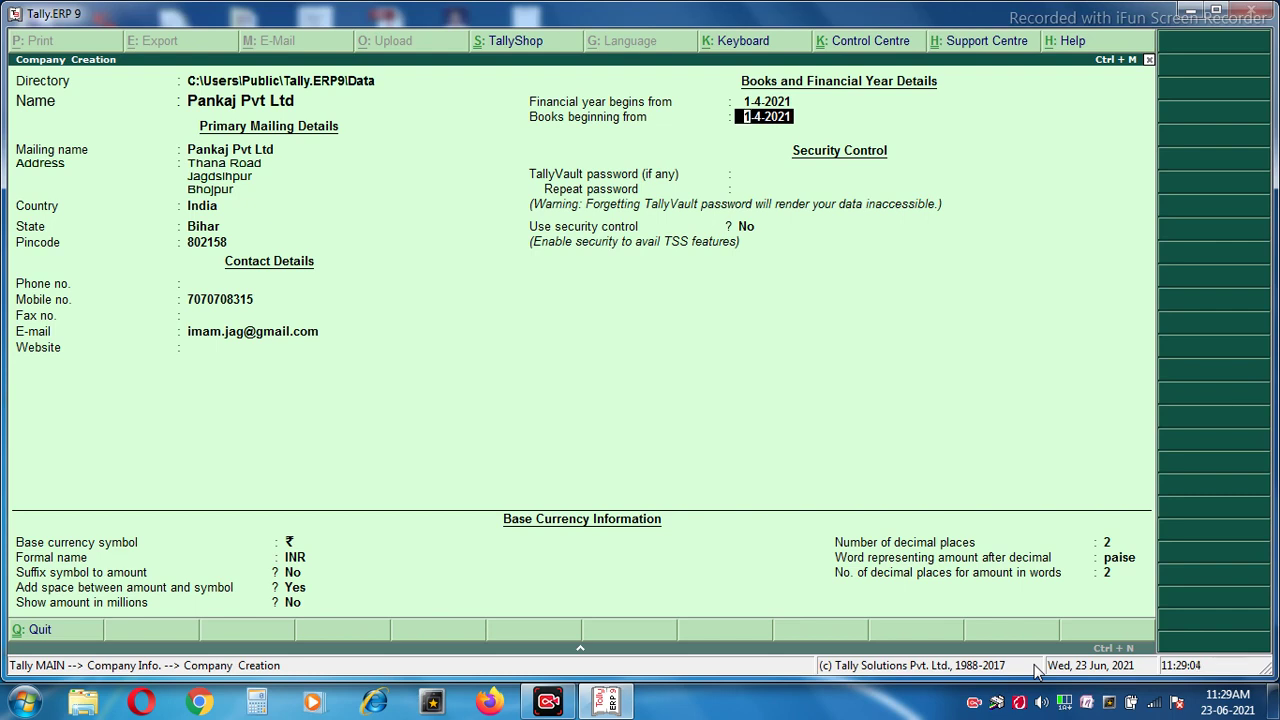
pyautogui.press('Return')
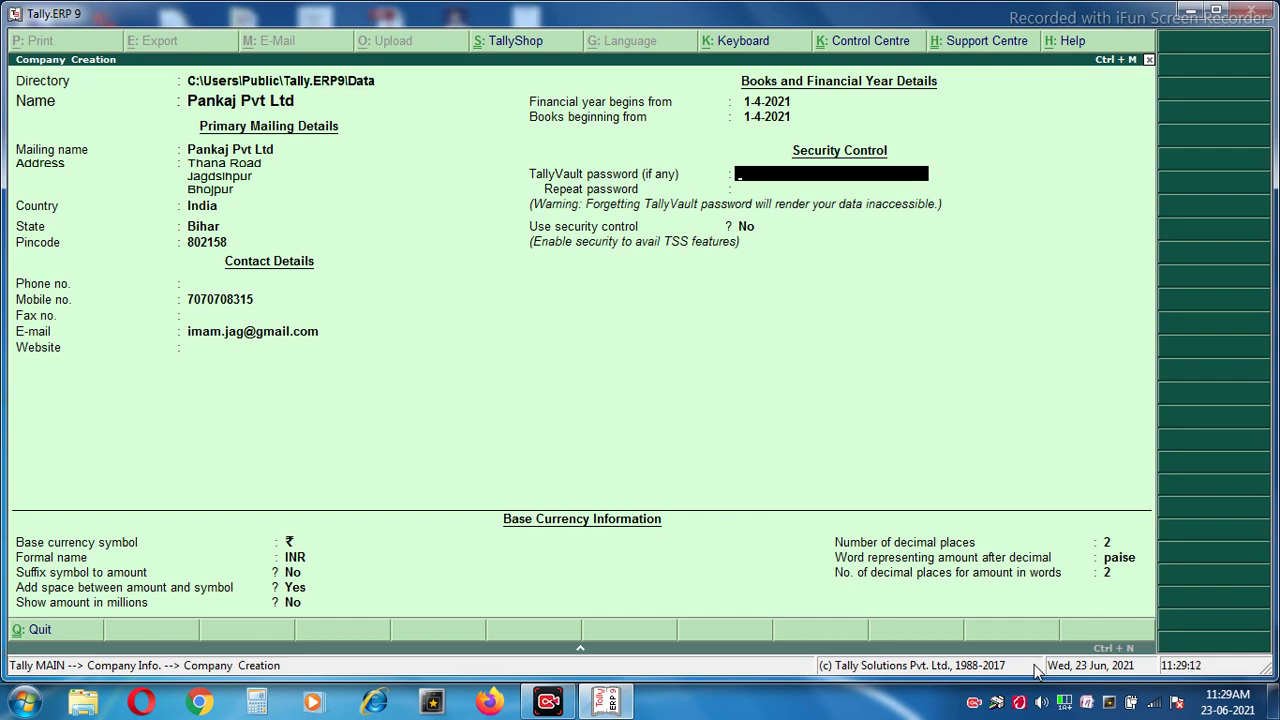
# Skip the TallyVault password, keep default currency settings, and accept saving the company.
pyautogui.press('Return')
pyautogui.press('Return')
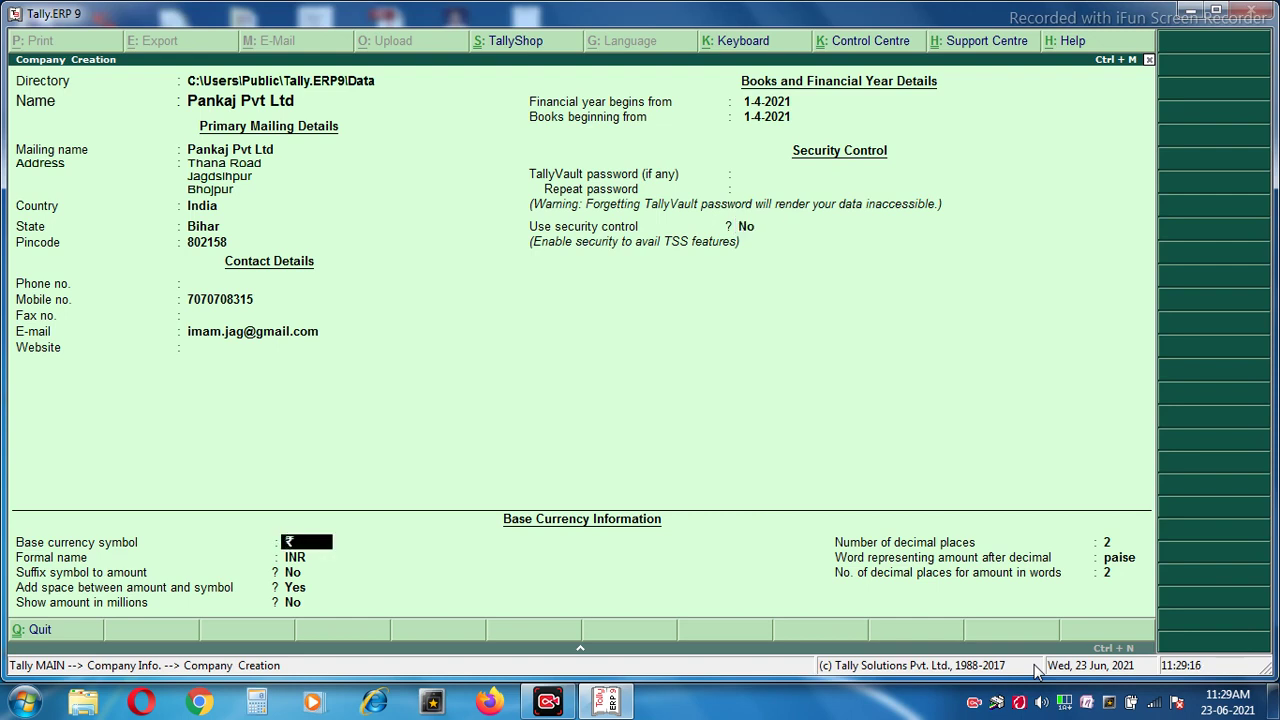
pyautogui.press('Return')
pyautogui.press('Return')
pyautogui.press('Return')
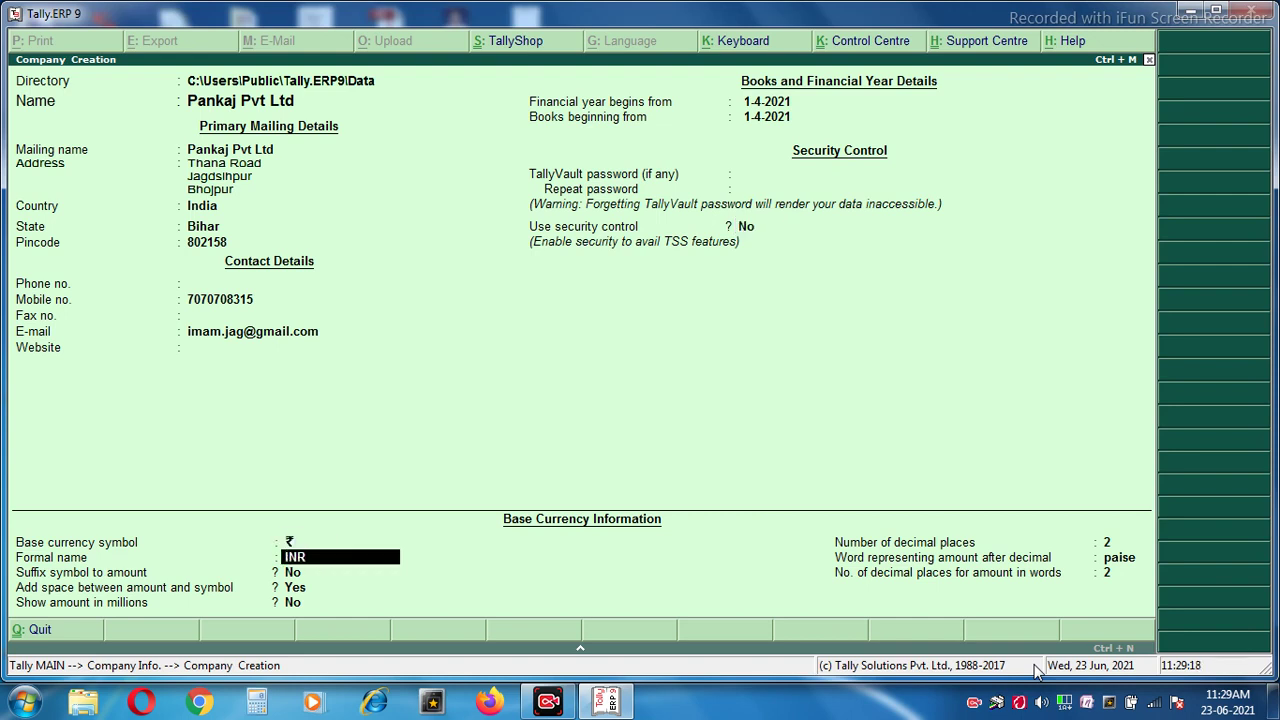
pyautogui.press('Return')
pyautogui.press('Return')
pyautogui.press('Return')
pyautogui.press('Return')
pyautogui.press('Return')
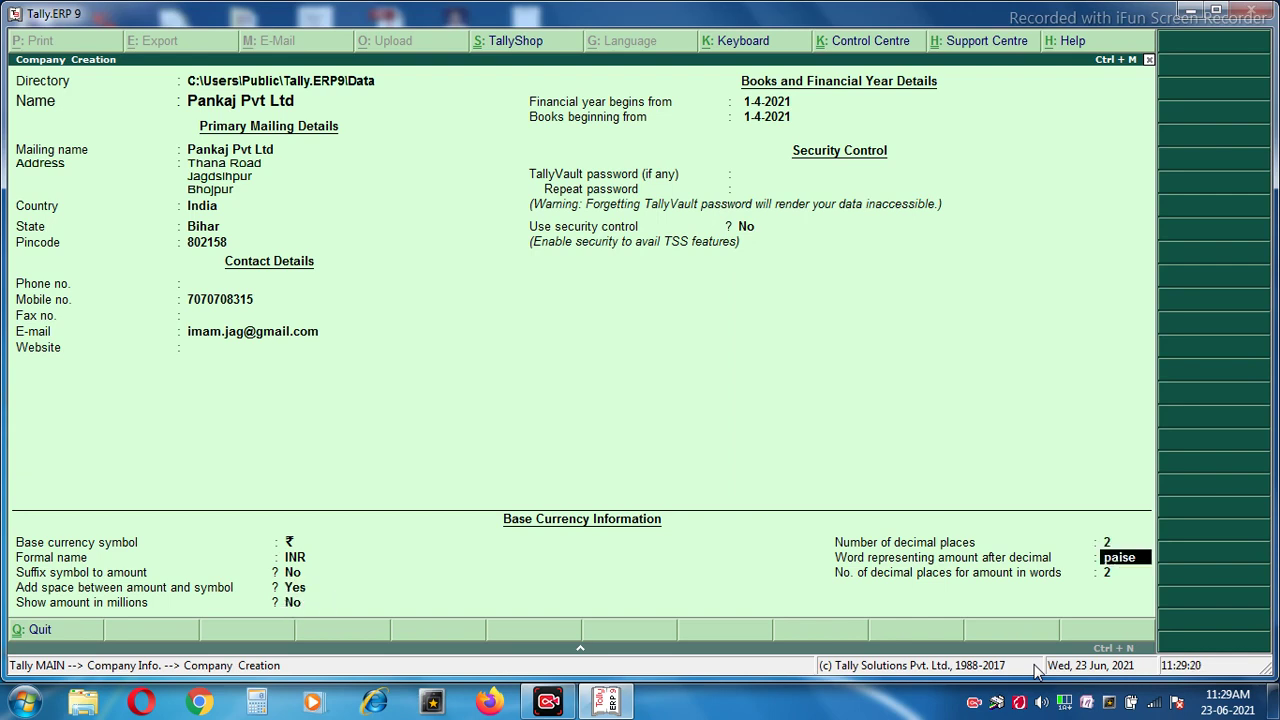
pyautogui.press('Return')
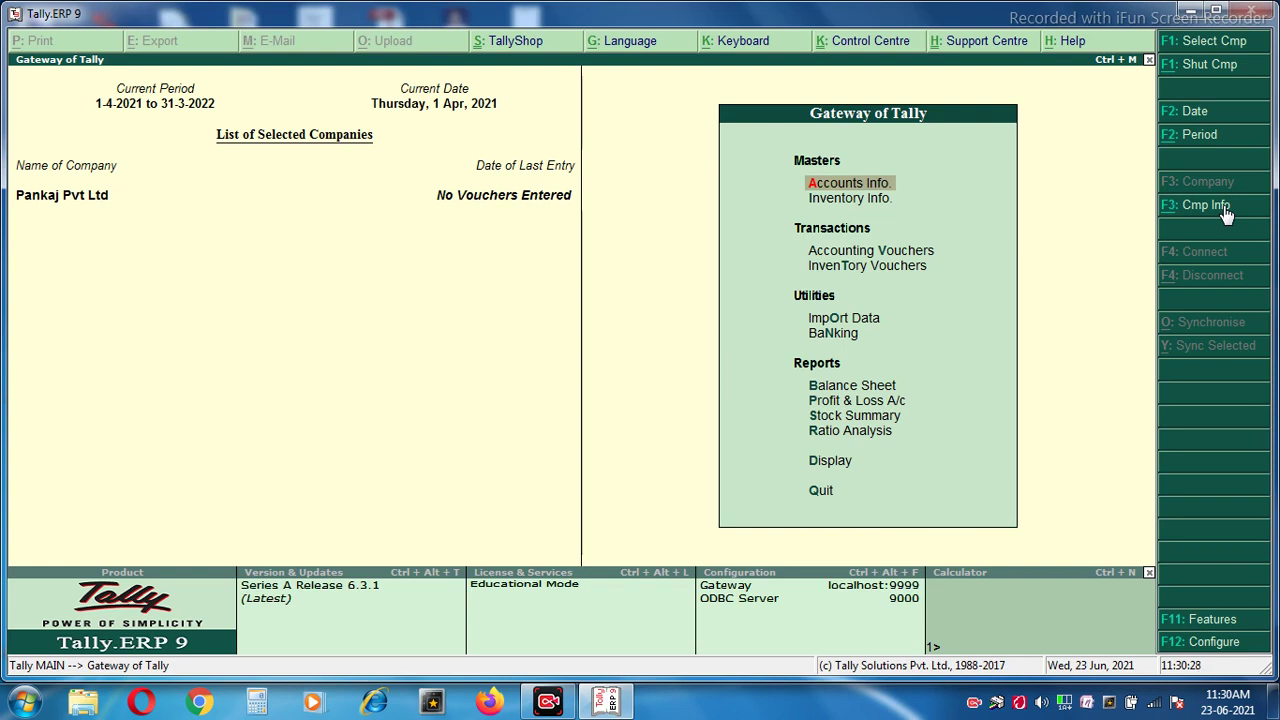
# Display the list of existing ledgers under Accounts Info > Ledgers.
pyautogui.press('Down')
pyautogui.press('Up')
pyautogui.press('Return')
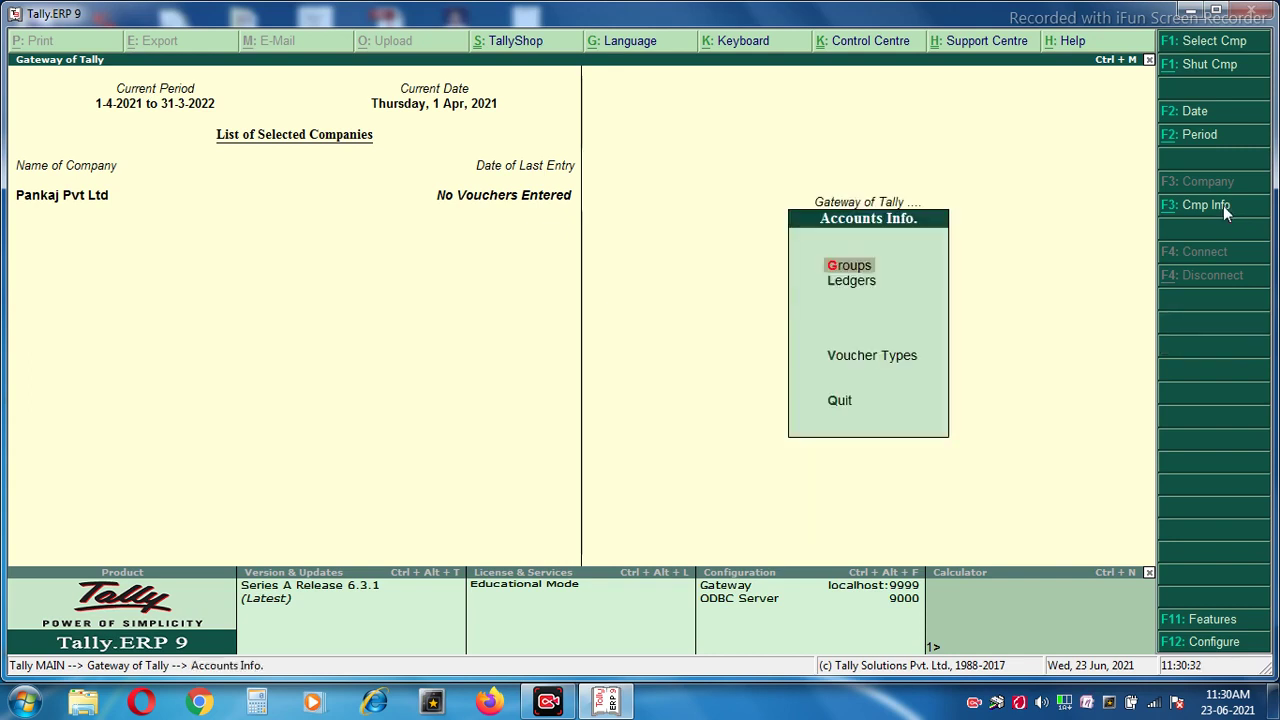
pyautogui.press('Down')
pyautogui.press('Return')
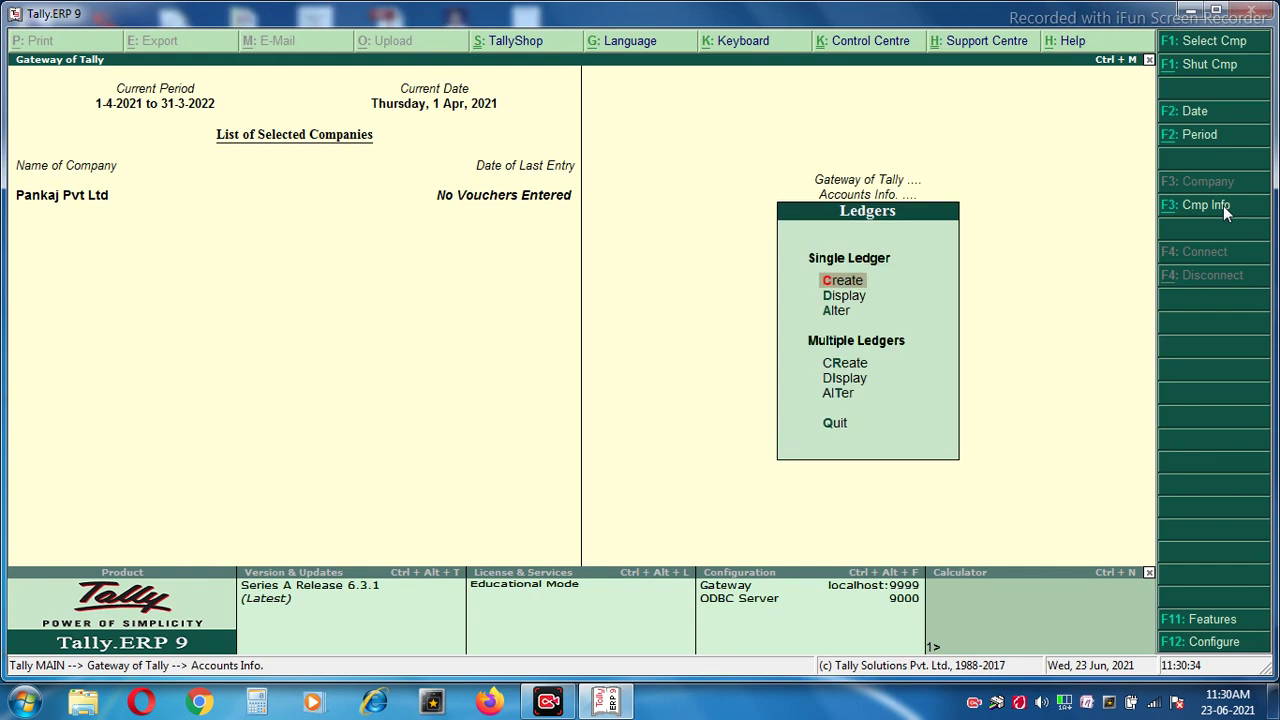
pyautogui.press('Down')
pyautogui.press('Down')
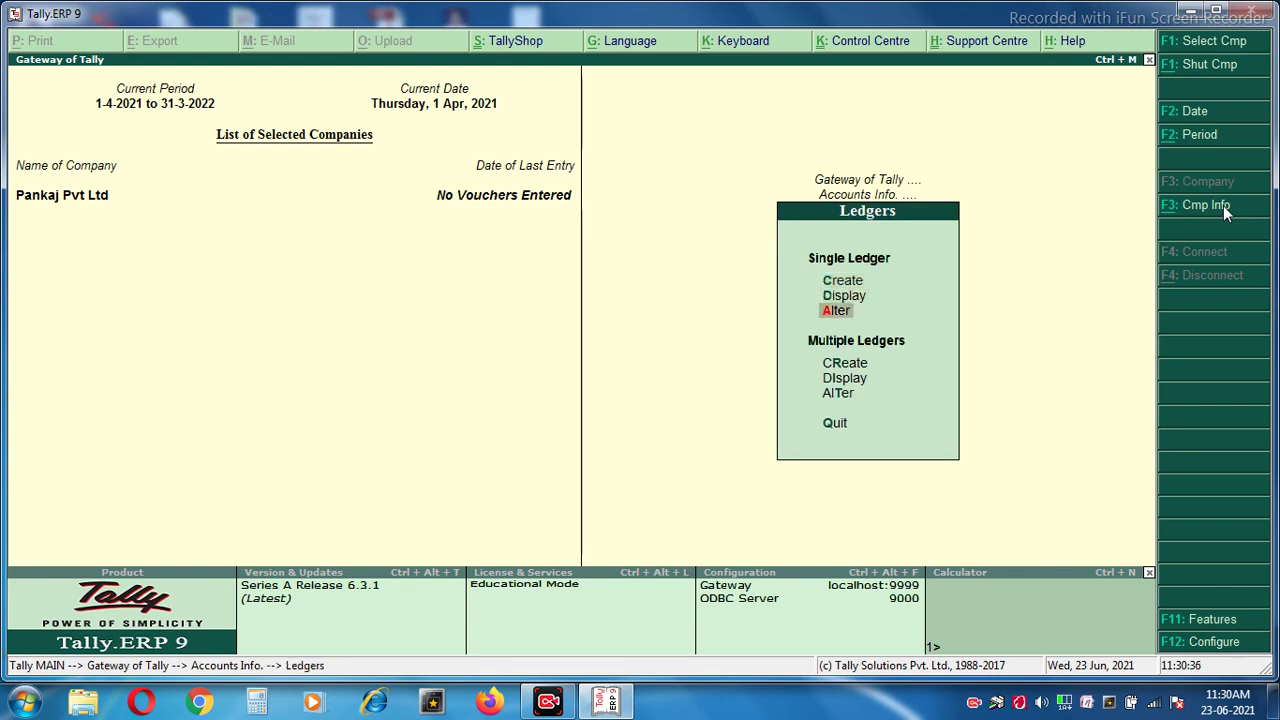
pyautogui.press('Up')
pyautogui.press('Up')
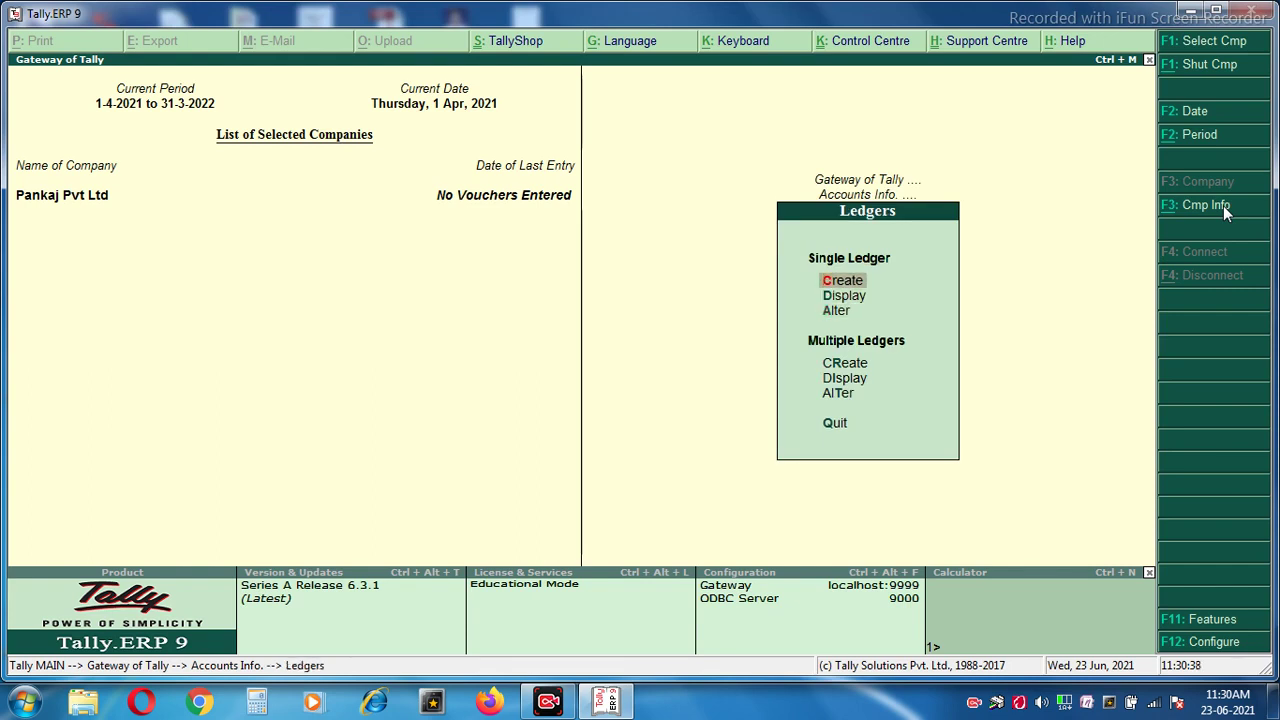
pyautogui.press('Down')
pyautogui.press('Down')
pyautogui.press('Down')
pyautogui.press('Up')
pyautogui.press('Up')
pyautogui.press('Up')
pyautogui.press('Down')
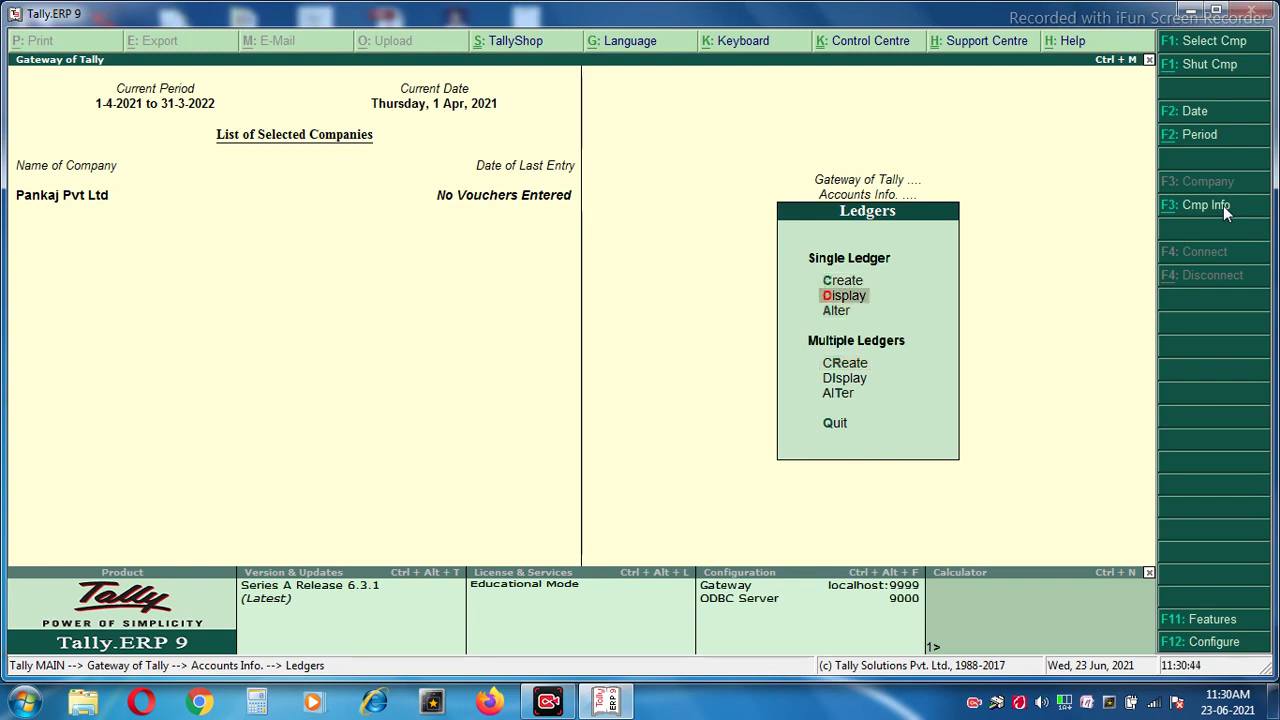
pyautogui.press('Return')
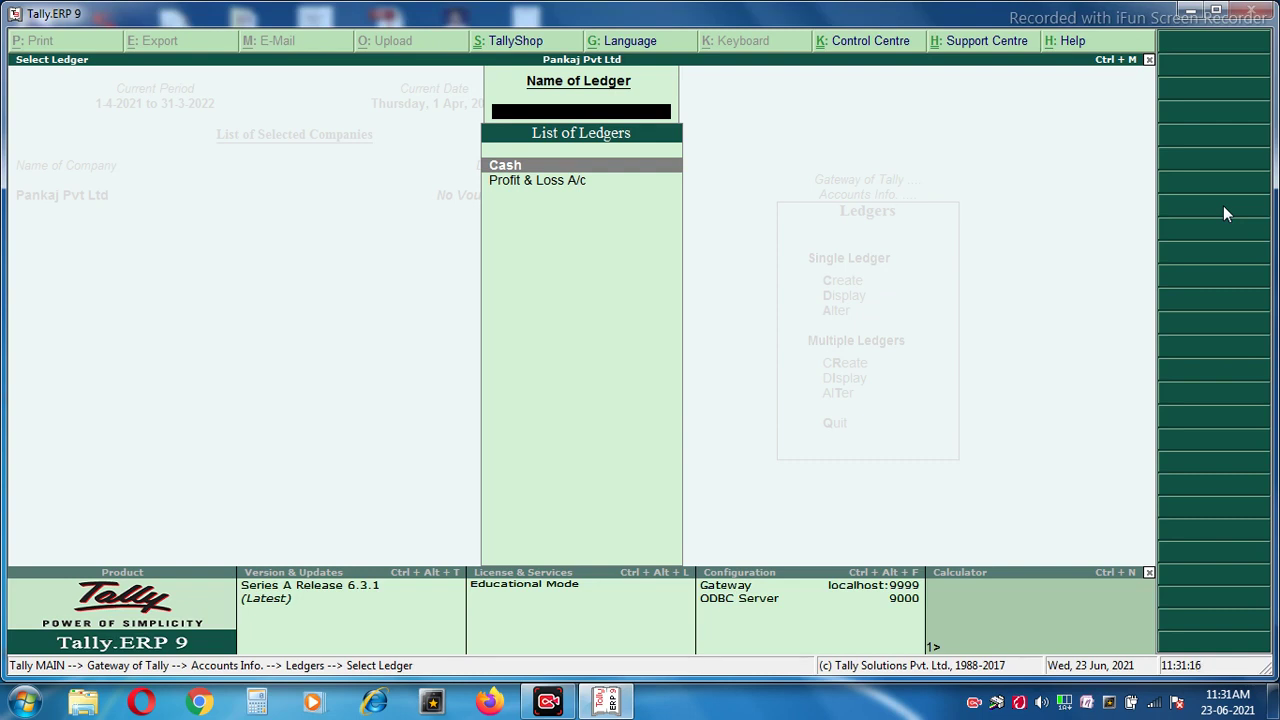
# Close the ledger list and open a blank Ledger Creation form.
pyautogui.press('Escape')
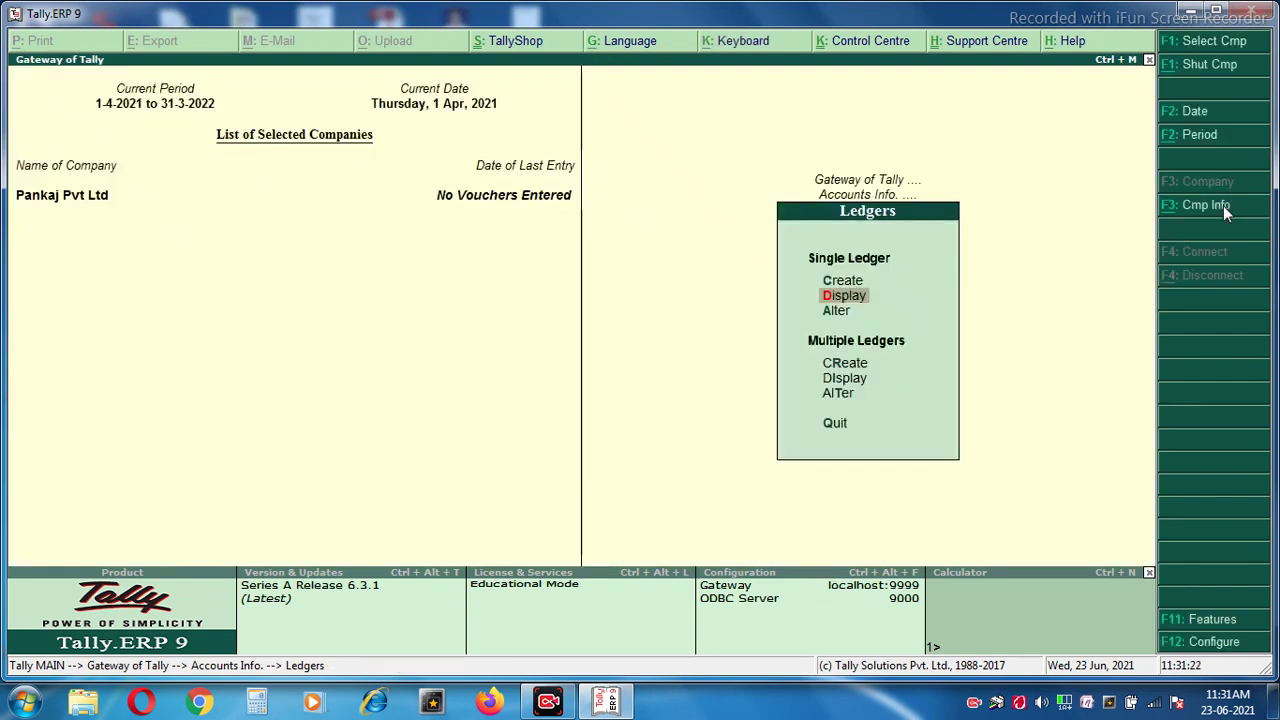
pyautogui.press('Up')
pyautogui.press('Return')
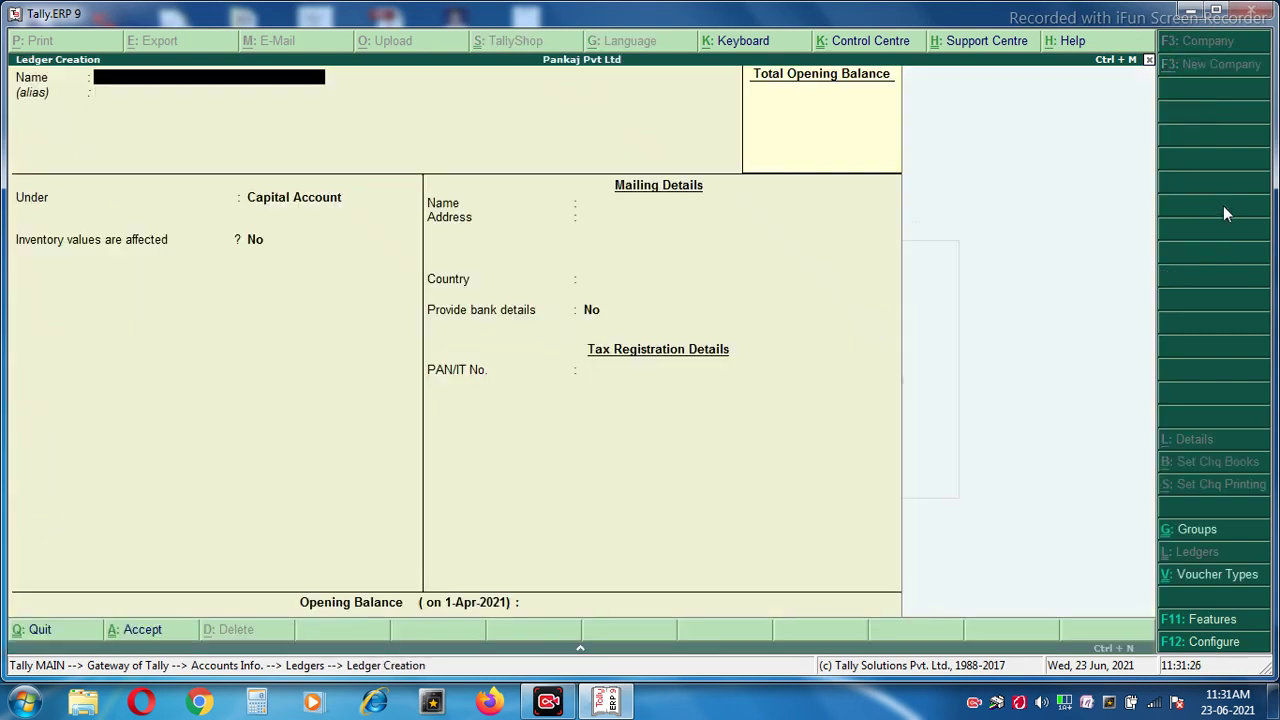
# Create and save the ledger 'Capital Ac' under the Capital Account group.
pyautogui.write('Capital Ac')
pyautogui.press('Return')
pyautogui.press('Return')
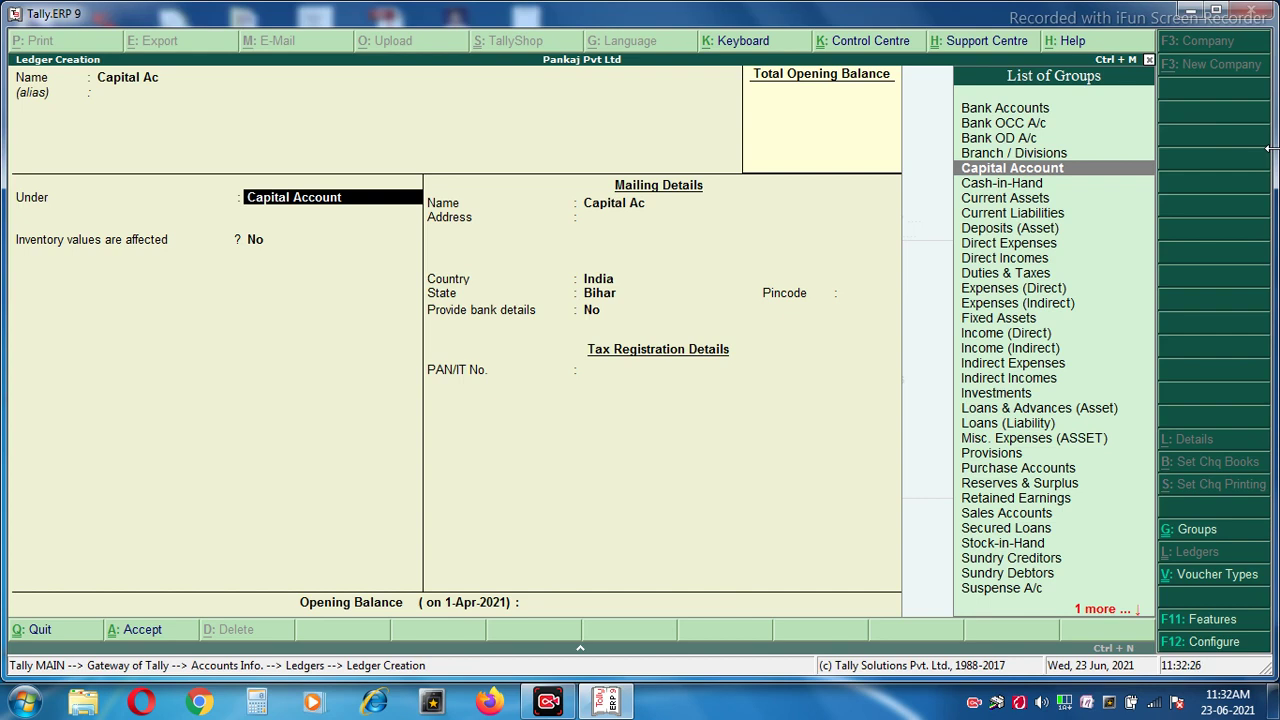
pyautogui.press('Return')
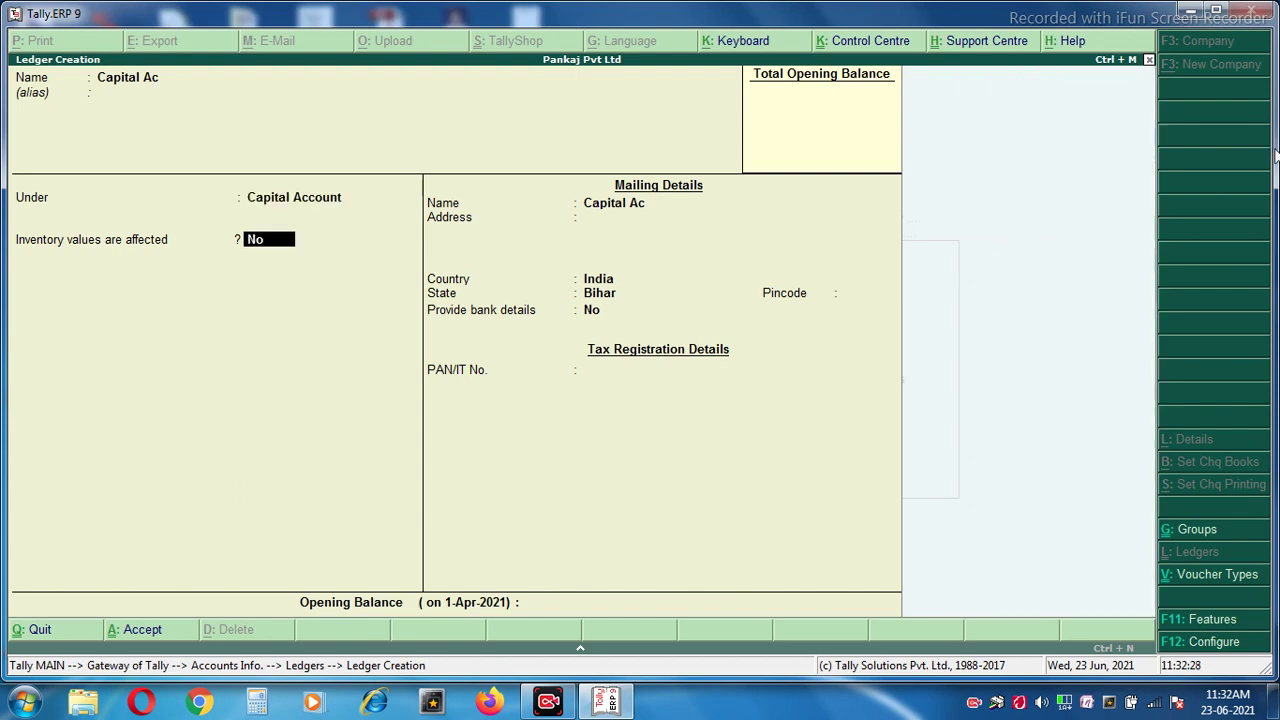
pyautogui.press('Return')
pyautogui.press('Return')
pyautogui.press('Return')
pyautogui.press('Return')
pyautogui.press('Return')
pyautogui.press('Return')
pyautogui.press('Return')
pyautogui.press('Return')
pyautogui.press('Return')
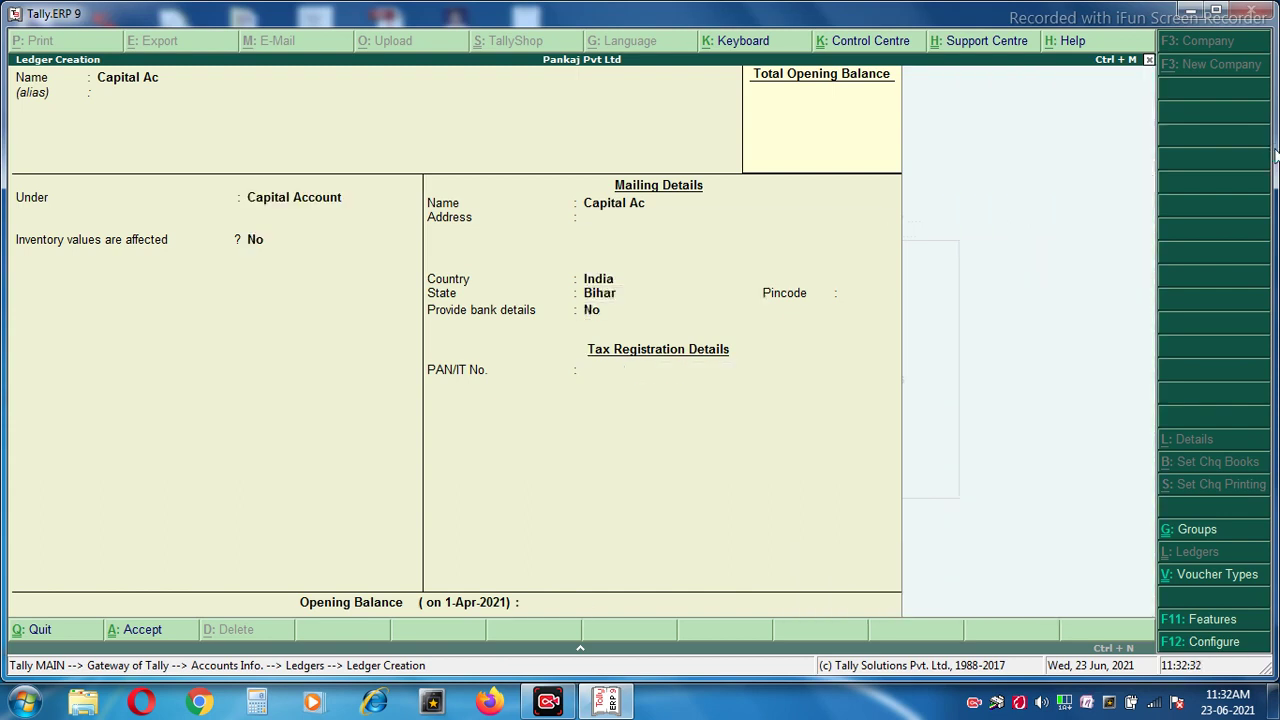
# Create and save the ledger 'Purchase Ac' under Purchase Accounts.
pyautogui.write('Purcash')
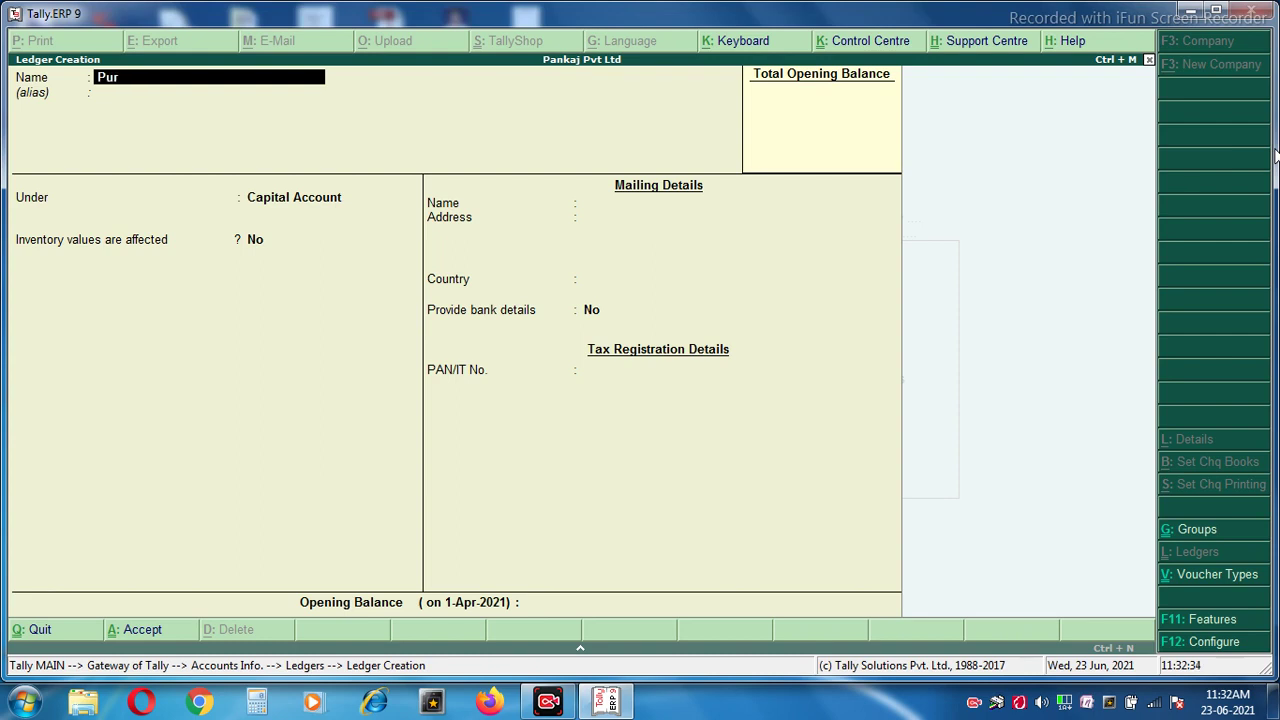
pyautogui.press('BackSpace')
pyautogui.press('BackSpace')
pyautogui.write('hase Ac')
pyautogui.press('Return')
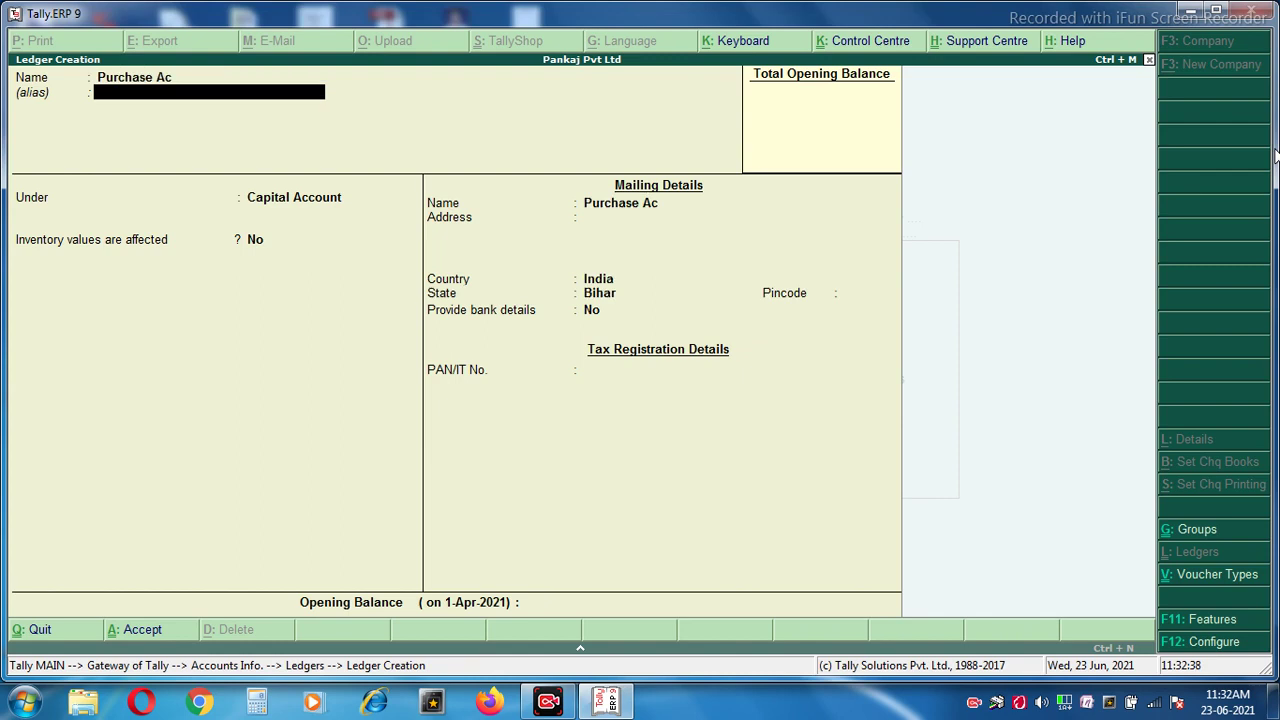
pyautogui.press('Return')
pyautogui.write('Pur')
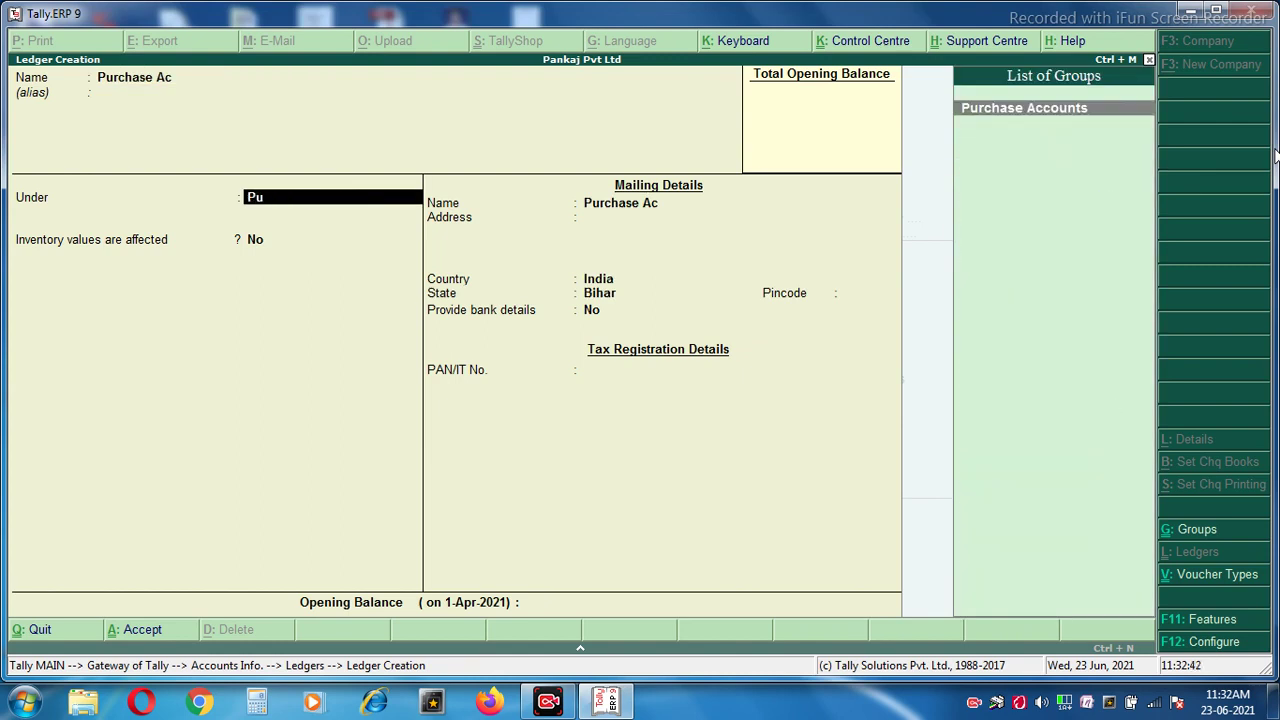
pyautogui.press('BackSpace')
pyautogui.press('BackSpace')
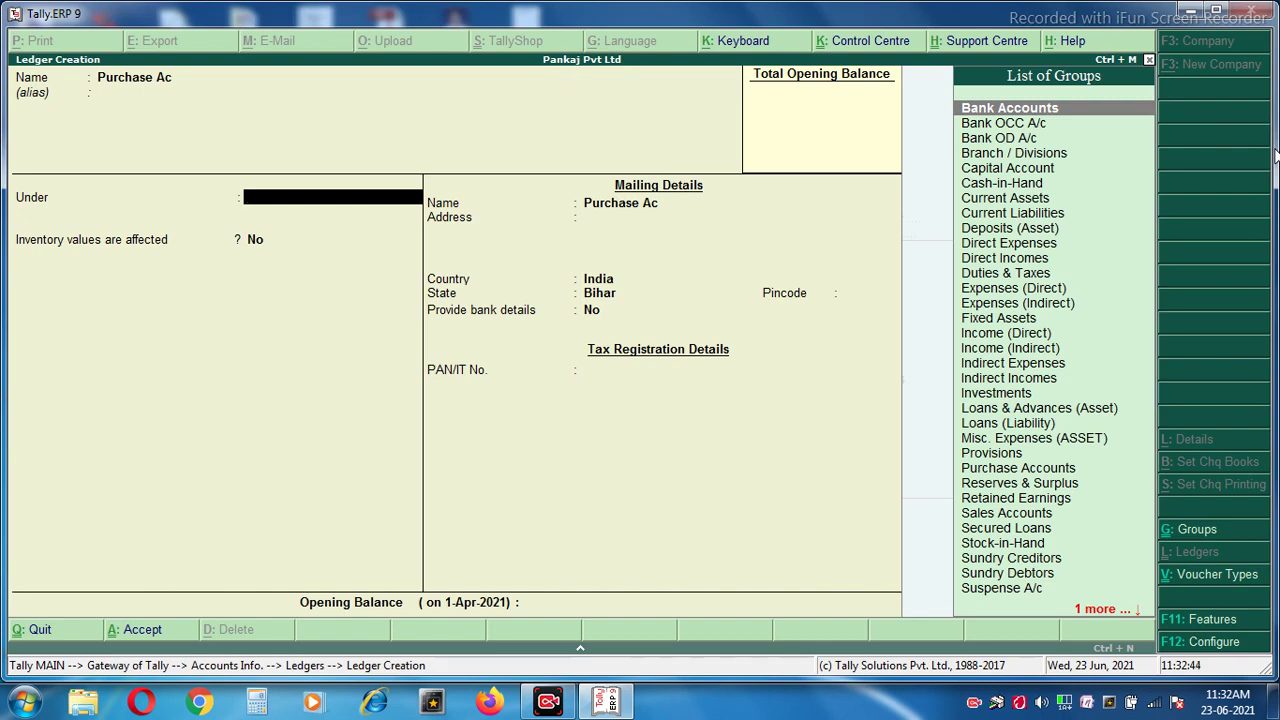
pyautogui.write('P')
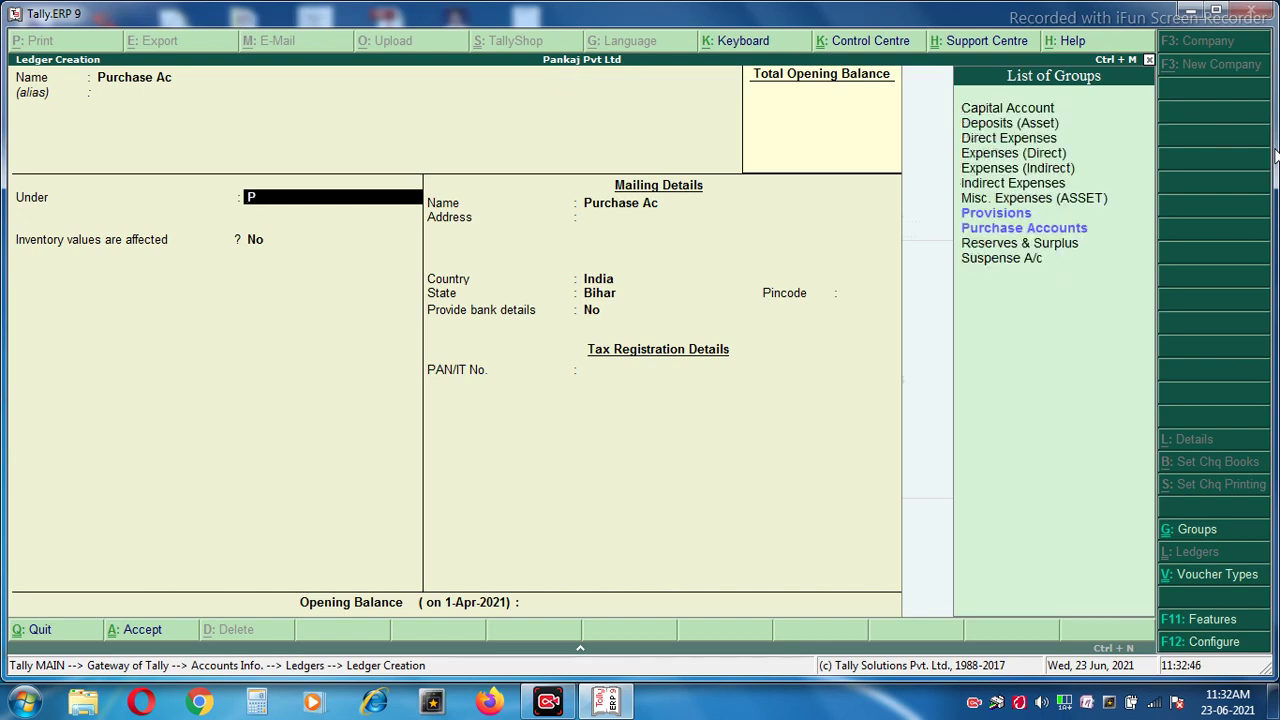
pyautogui.press('Down')
pyautogui.press('Down')
pyautogui.press('Down')
pyautogui.press('Up')
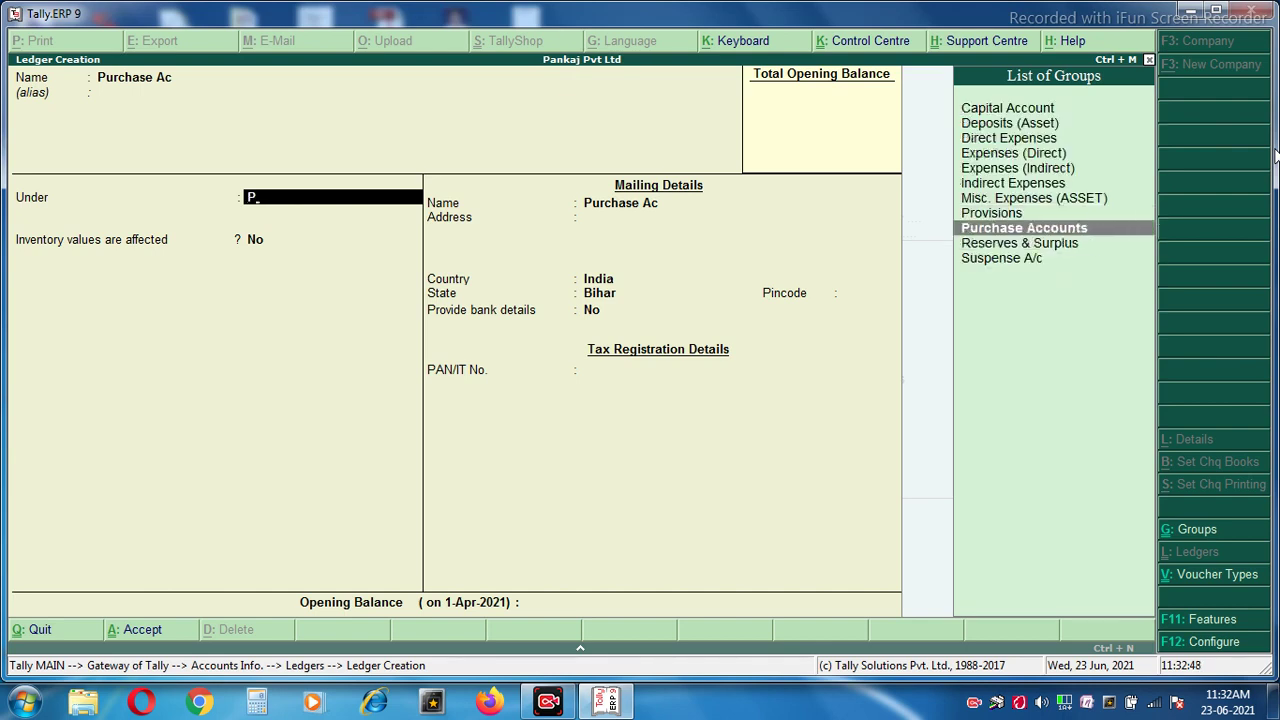
pyautogui.press('Return')
pyautogui.press('Return')
pyautogui.press('Return')
pyautogui.press('Return')
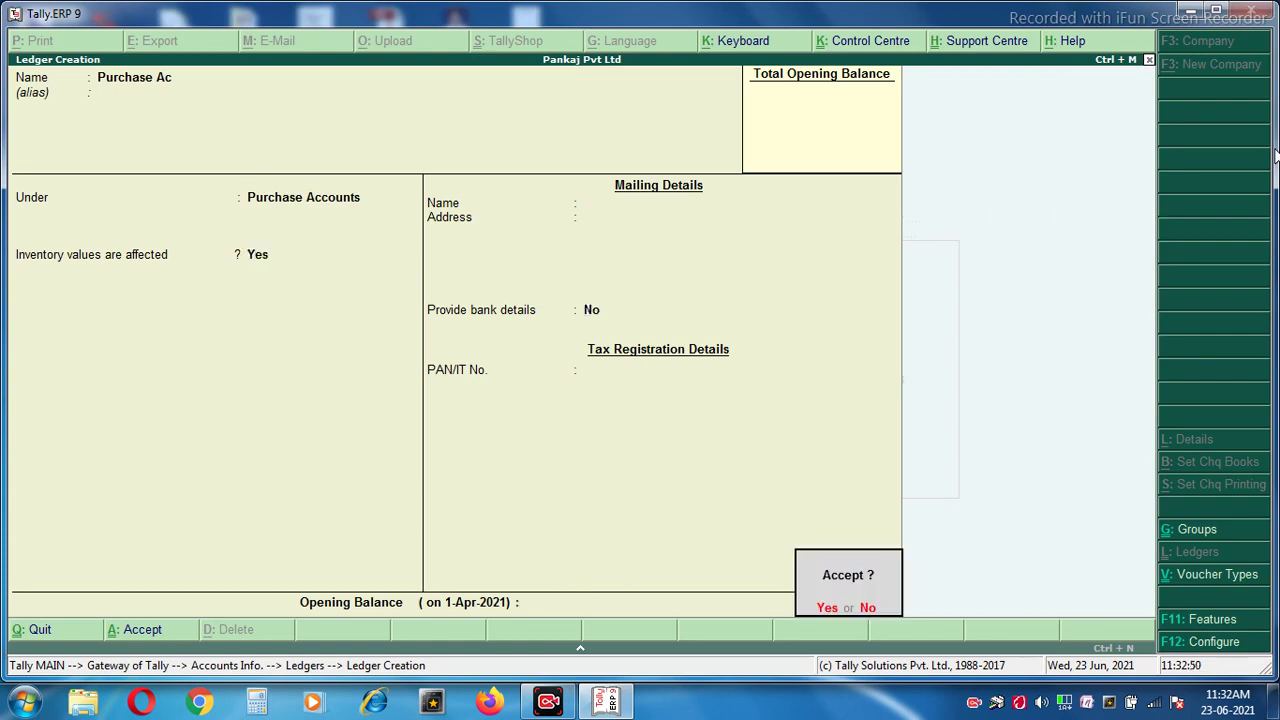
# Name the next ledger 'Sales Ac' and put it under Sales Accounts.
pyautogui.write('Sales')
pyautogui.press('BackSpace')
pyautogui.press('BackSpace')
pyautogui.write('es Ac')
pyautogui.press('Return')
pyautogui.press('Return')
pyautogui.write('Sa')
pyautogui.press('Return')
pyautogui.press('Return')
pyautogui.press('Return')
pyautogui.press('Return')
pyautogui.press('Return')
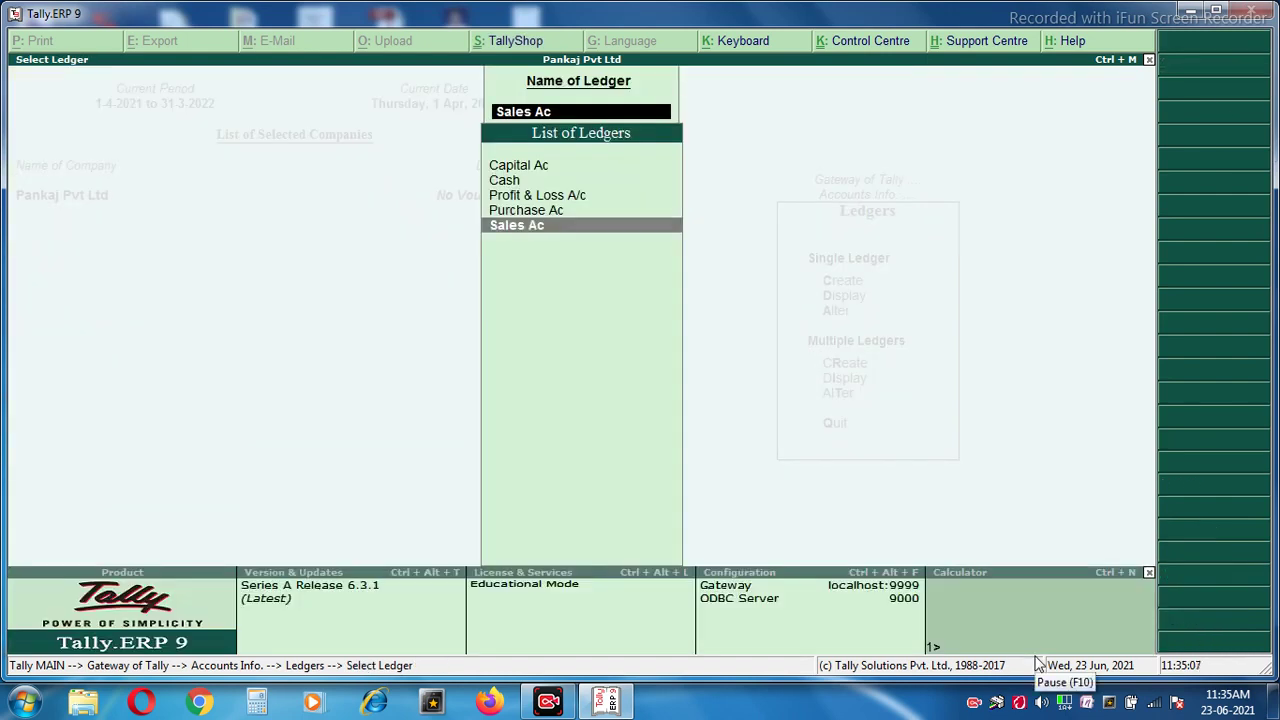
# Return to the Gateway of Tally and go to Inventory Info > Units of Measure.
pyautogui.press('Escape')
pyautogui.press('Escape')
pyautogui.press('Escape')
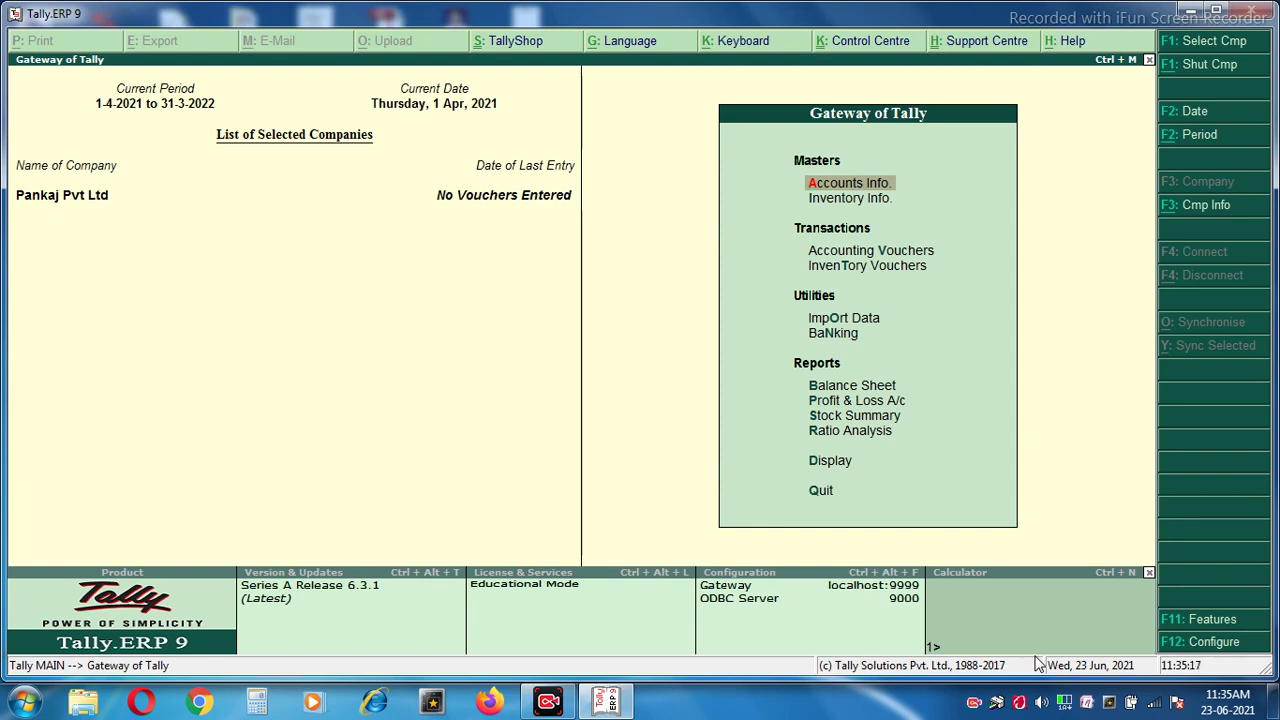
pyautogui.press('Down')
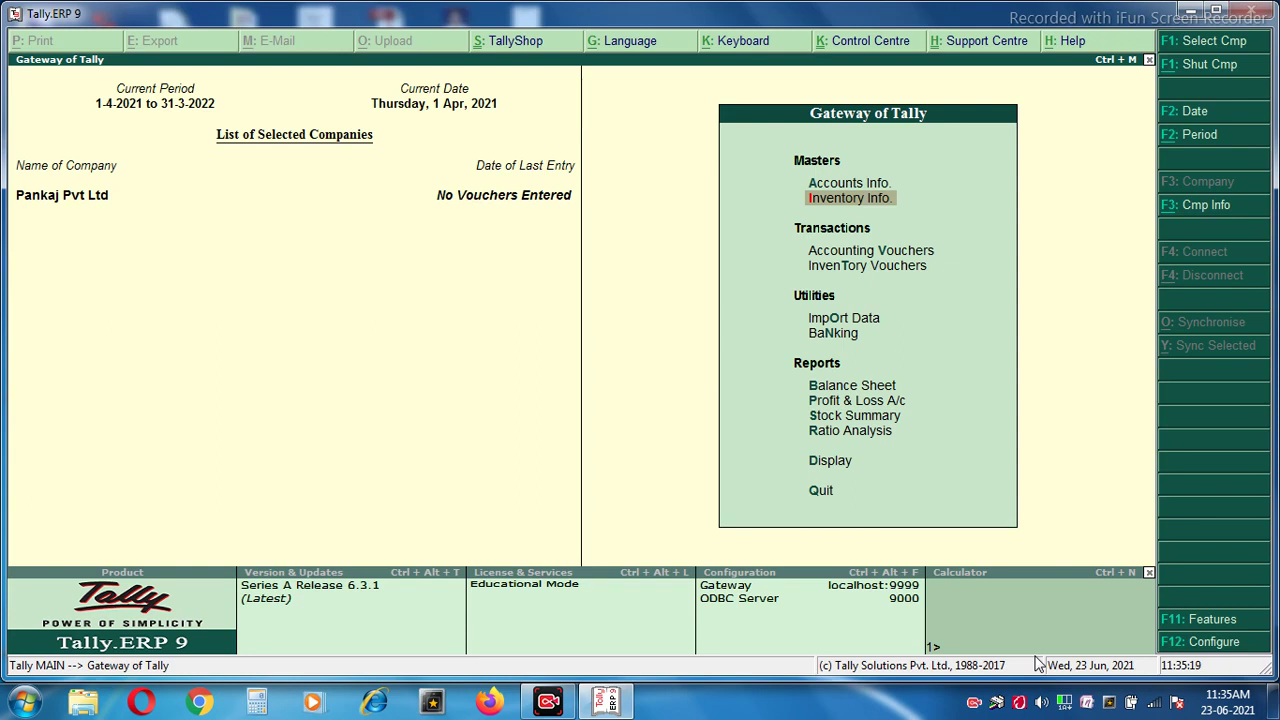
pyautogui.press('Return')
pyautogui.press('Down')
pyautogui.press('Down')
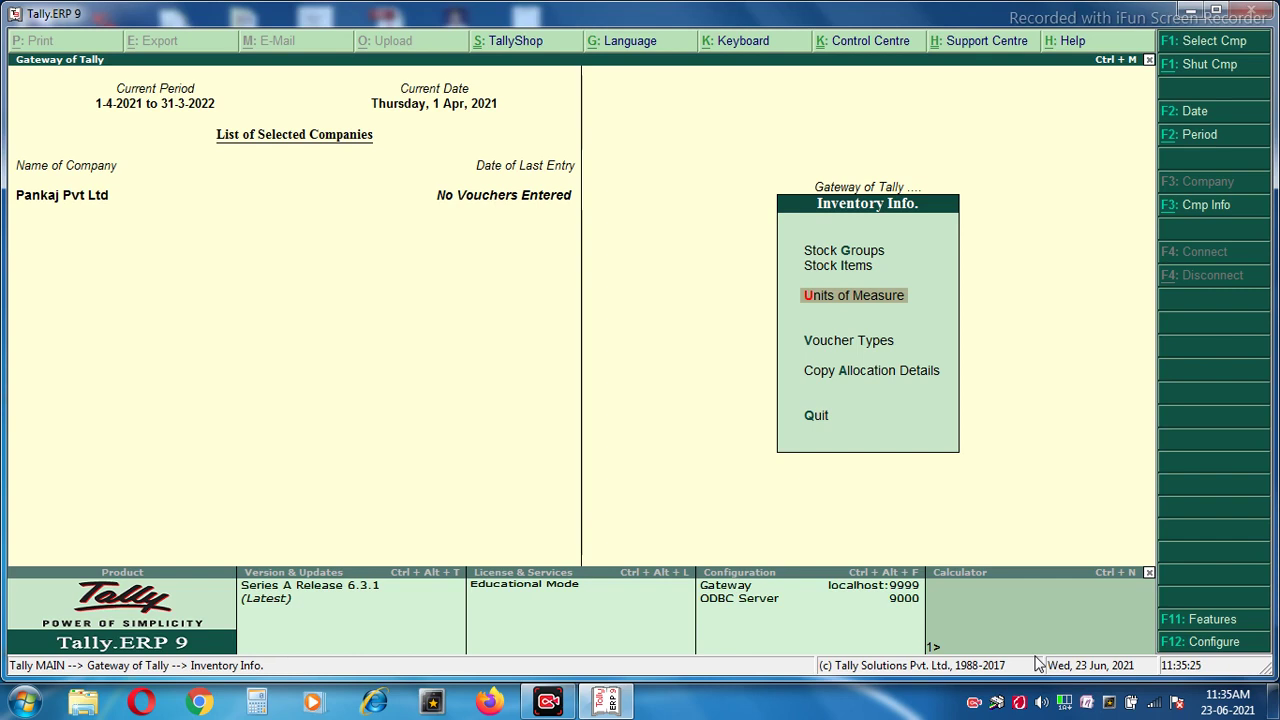
pyautogui.press('Return')
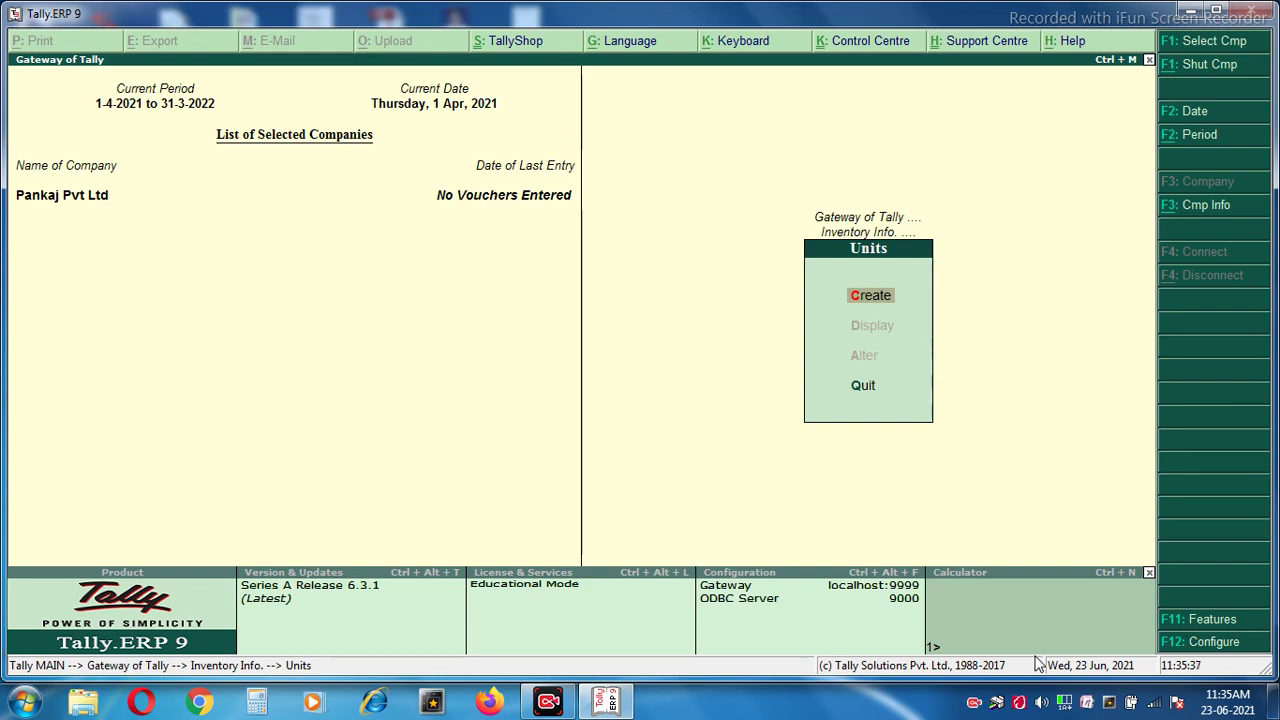
# Create the unit kg, formal name Kilogram, with 3 decimal places.
pyautogui.press('Return')
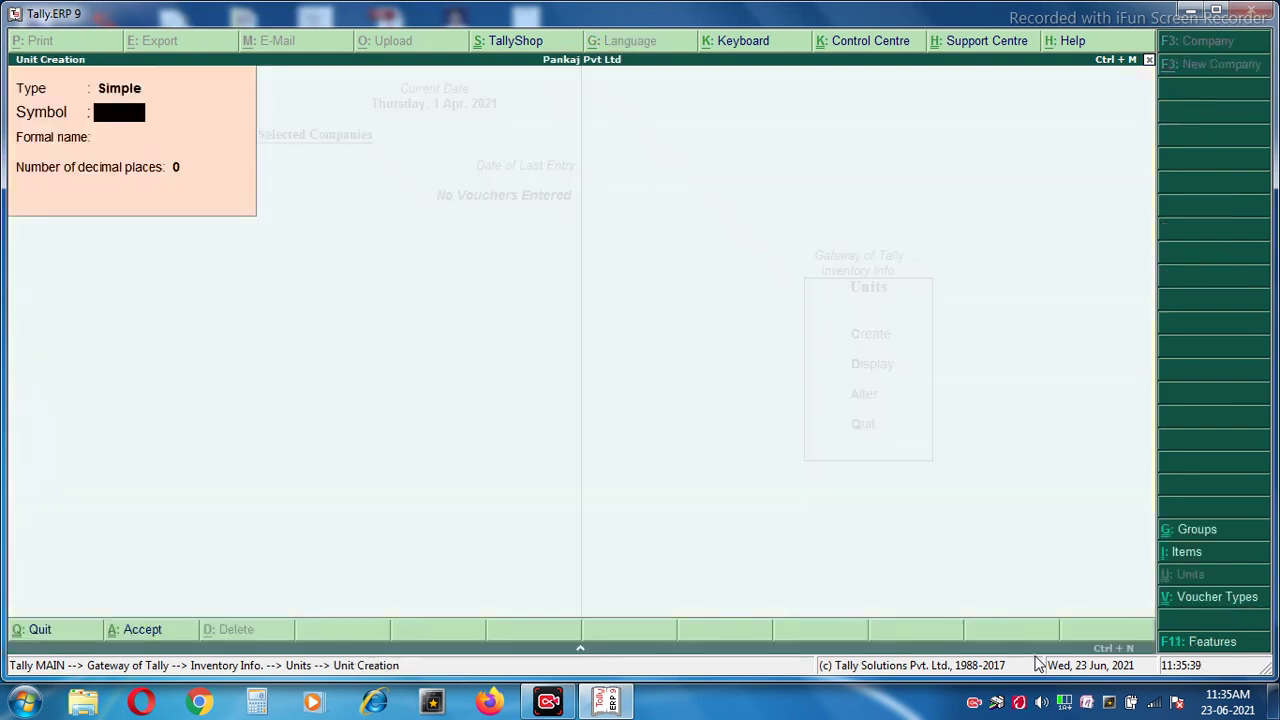
pyautogui.write('kg')
pyautogui.press('Return')
pyautogui.write('Kilogra')
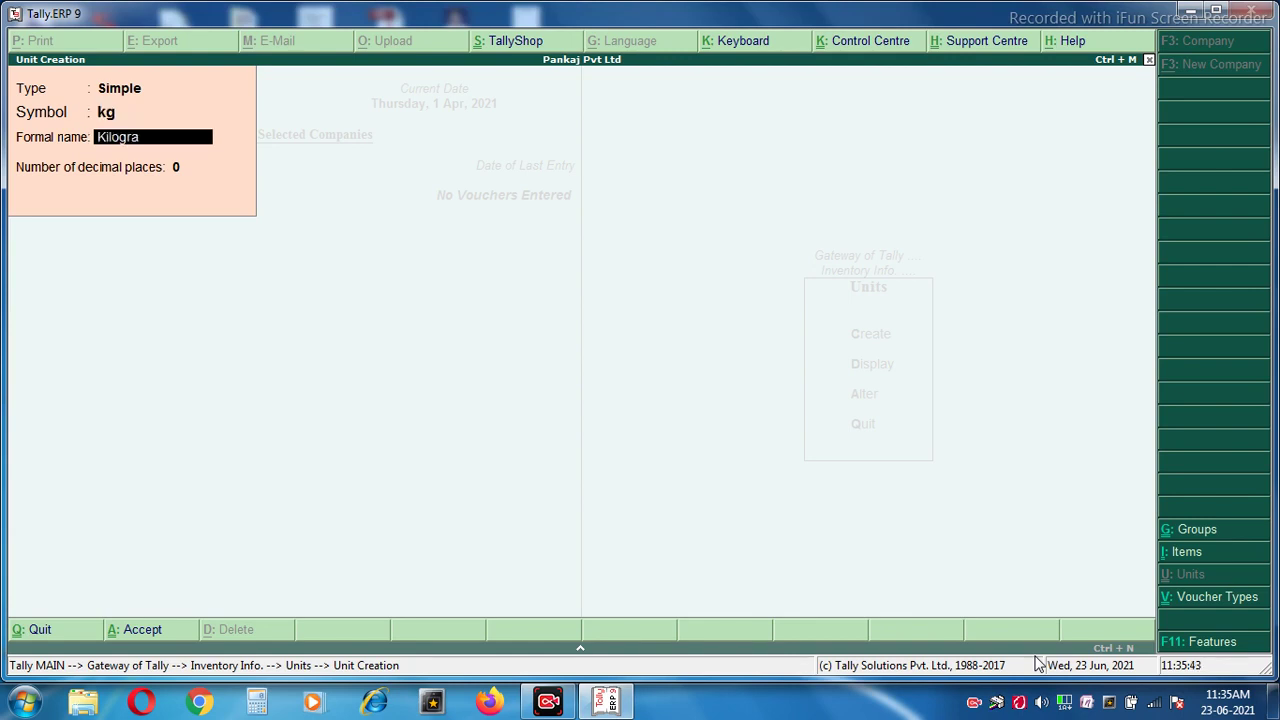
pyautogui.write('m')
pyautogui.press('Return')
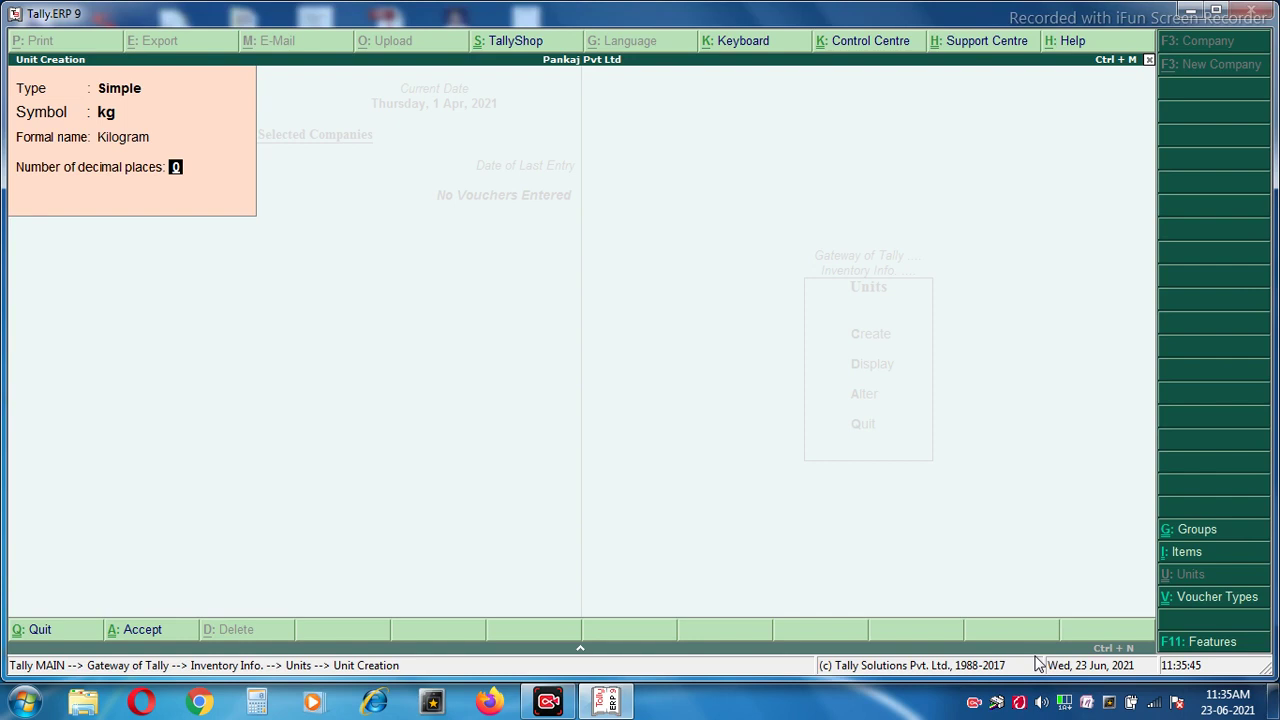
pyautogui.press('BackSpace')
pyautogui.press('BackSpace')
pyautogui.press('Return')
pyautogui.write('Kilogram')
pyautogui.press('Return')
pyautogui.write('3')
pyautogui.press('Return')
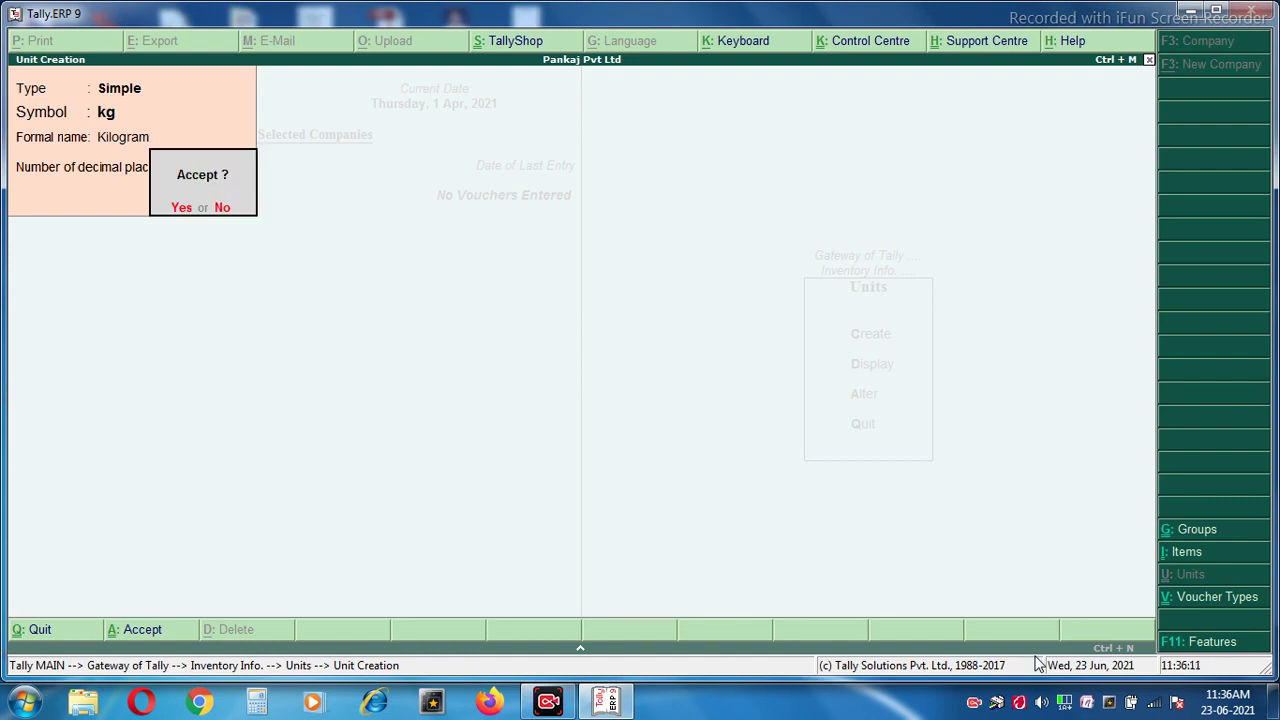
pyautogui.press('Return')
# Create the unit lt with formal name Liter.
pyautogui.write('lt')
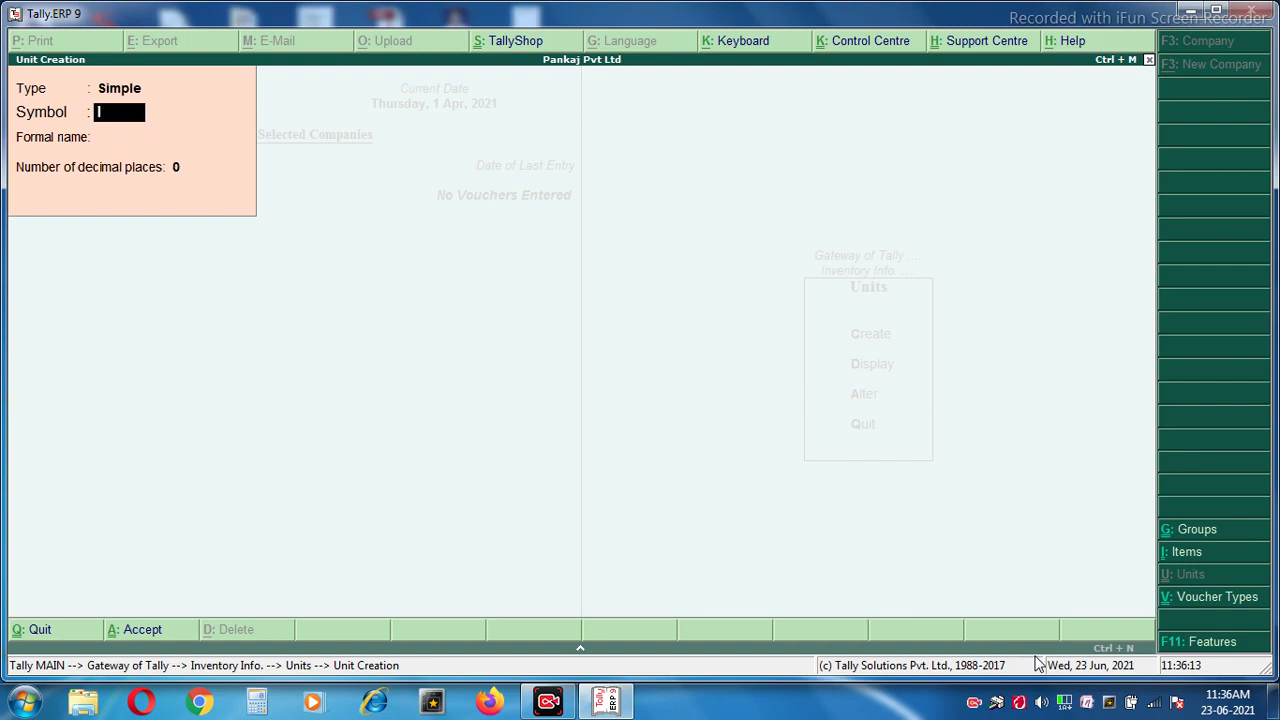
pyautogui.press('Return')
pyautogui.write('Liter')
pyautogui.press('Return')
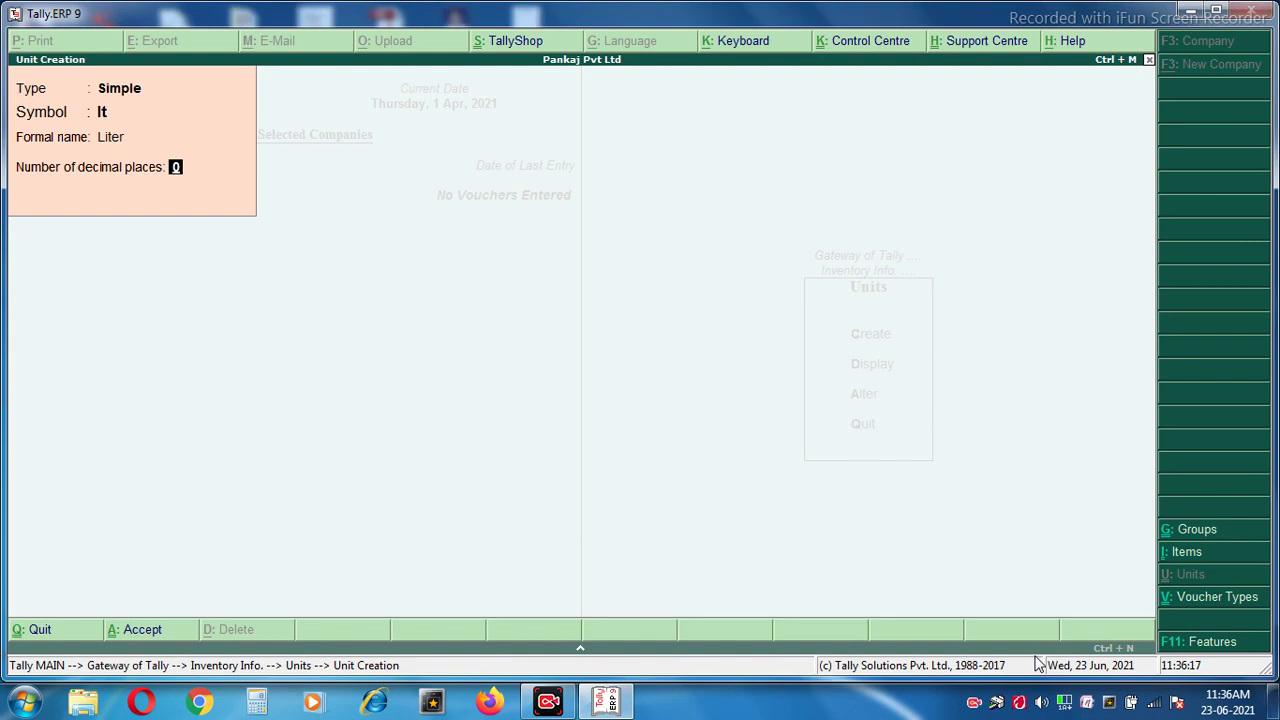
pyautogui.press('Return')
# Create the unit pcs with formal name Pices, then quit unit creation.
pyautogui.press('Return')
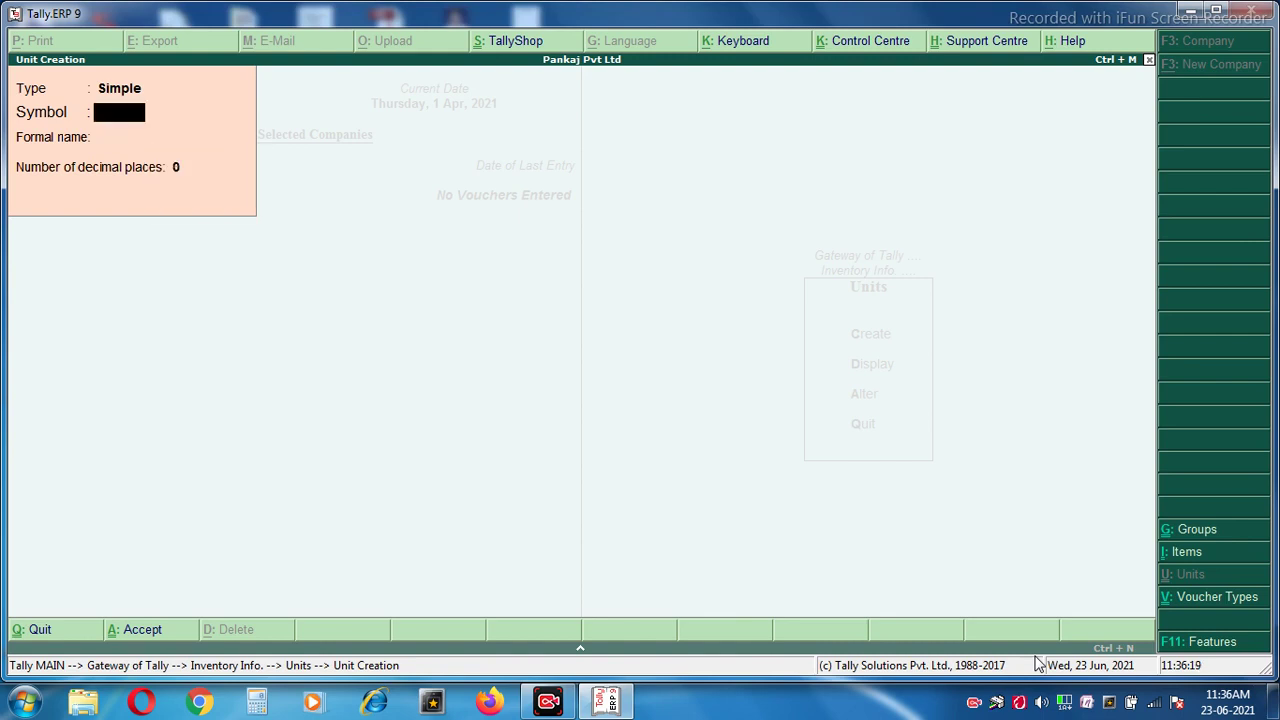
pyautogui.write('pcs')
pyautogui.press('Return')
pyautogui.write('P')
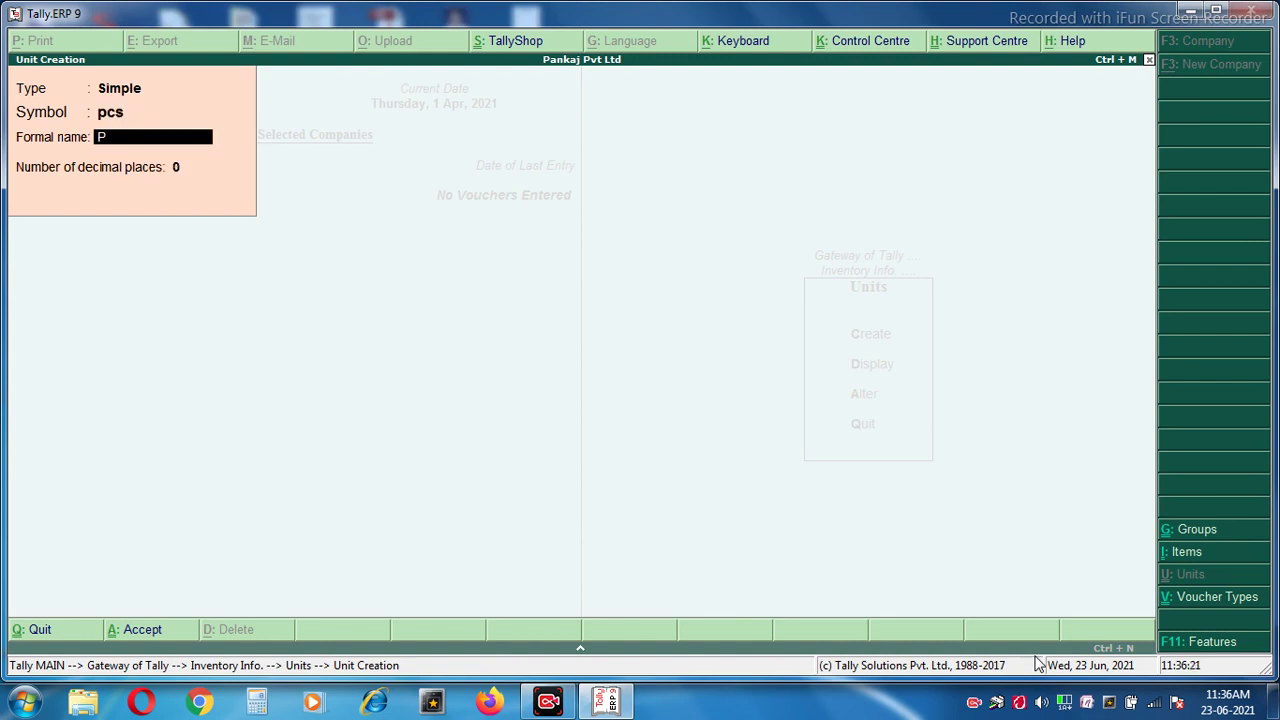
pyautogui.write('ec')
pyautogui.press('BackSpace')
pyautogui.press('BackSpace')
pyautogui.write('ices')
pyautogui.press('Return')
pyautogui.press('Return')
pyautogui.press('Return')
pyautogui.press('Escape')
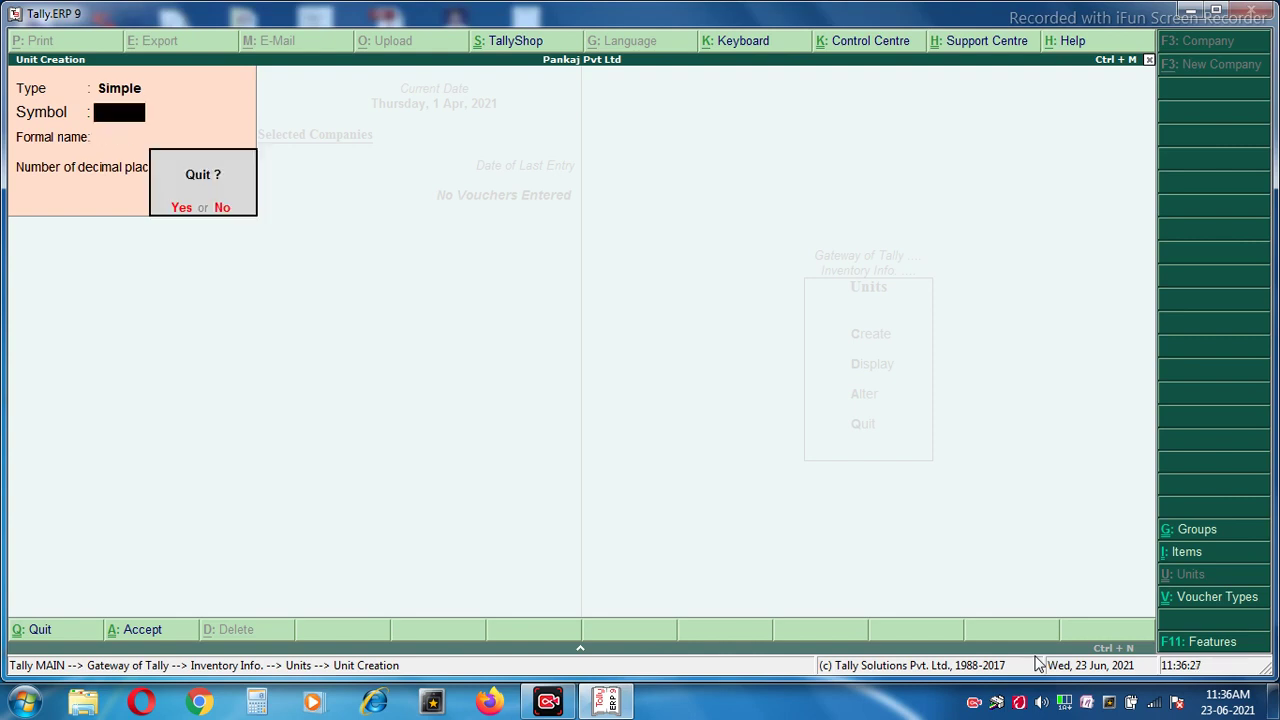
pyautogui.press('Return')
# Check the saved units in Display and Alter, leaving kg unchanged.
pyautogui.press('Down')
pyautogui.press('Return')
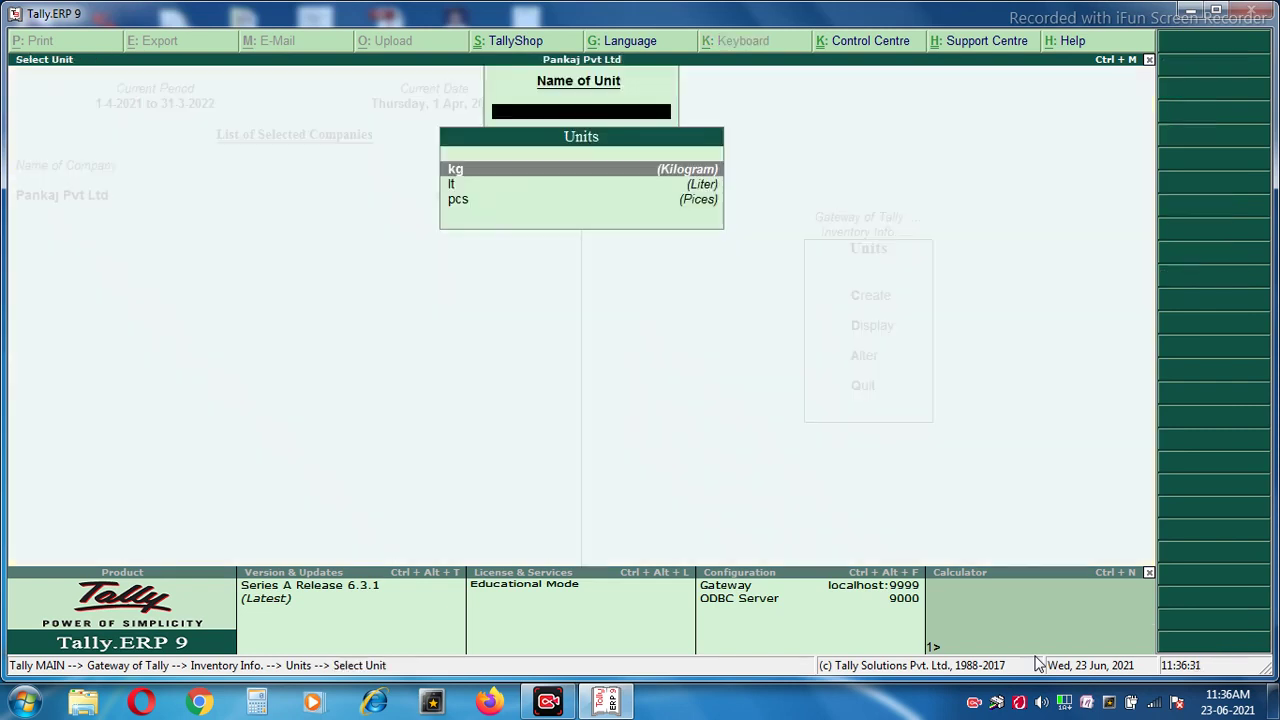
pyautogui.press('Escape')
pyautogui.press('Down')
pyautogui.press('Return')
pyautogui.press('Return')
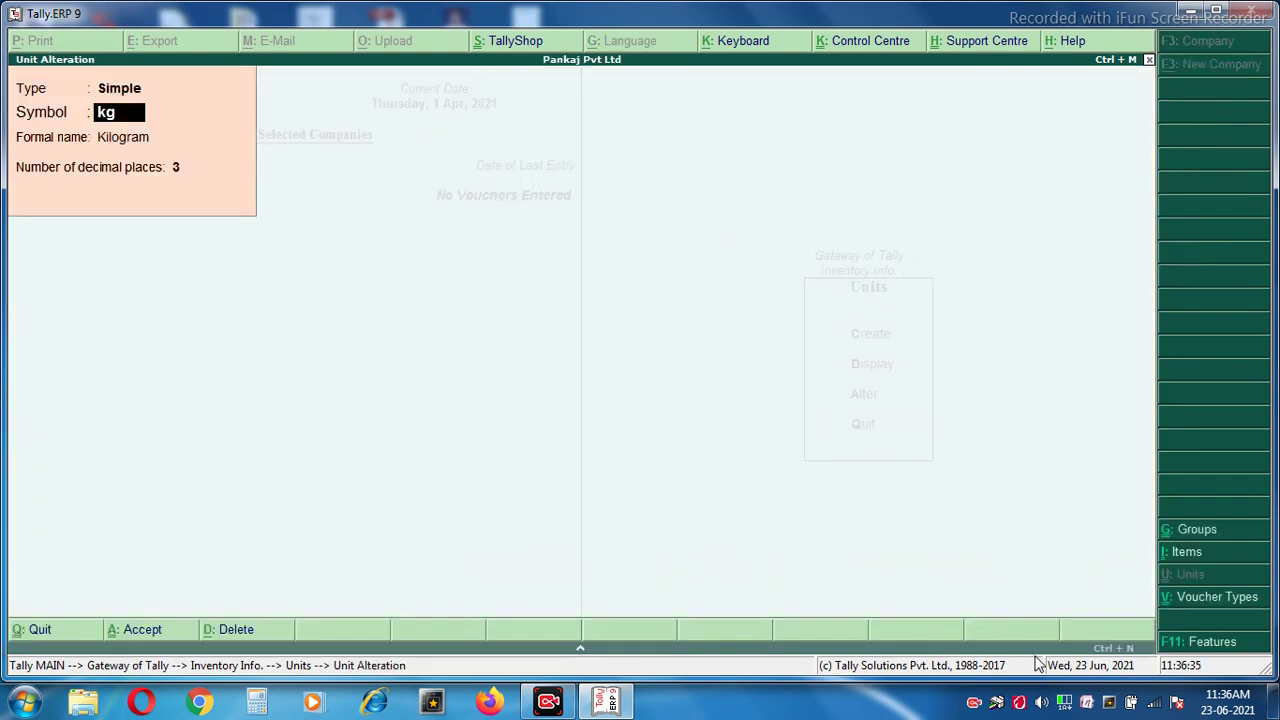
pyautogui.press('BackSpace')
pyautogui.press('BackSpace')
pyautogui.press('Escape')
pyautogui.press('Return')
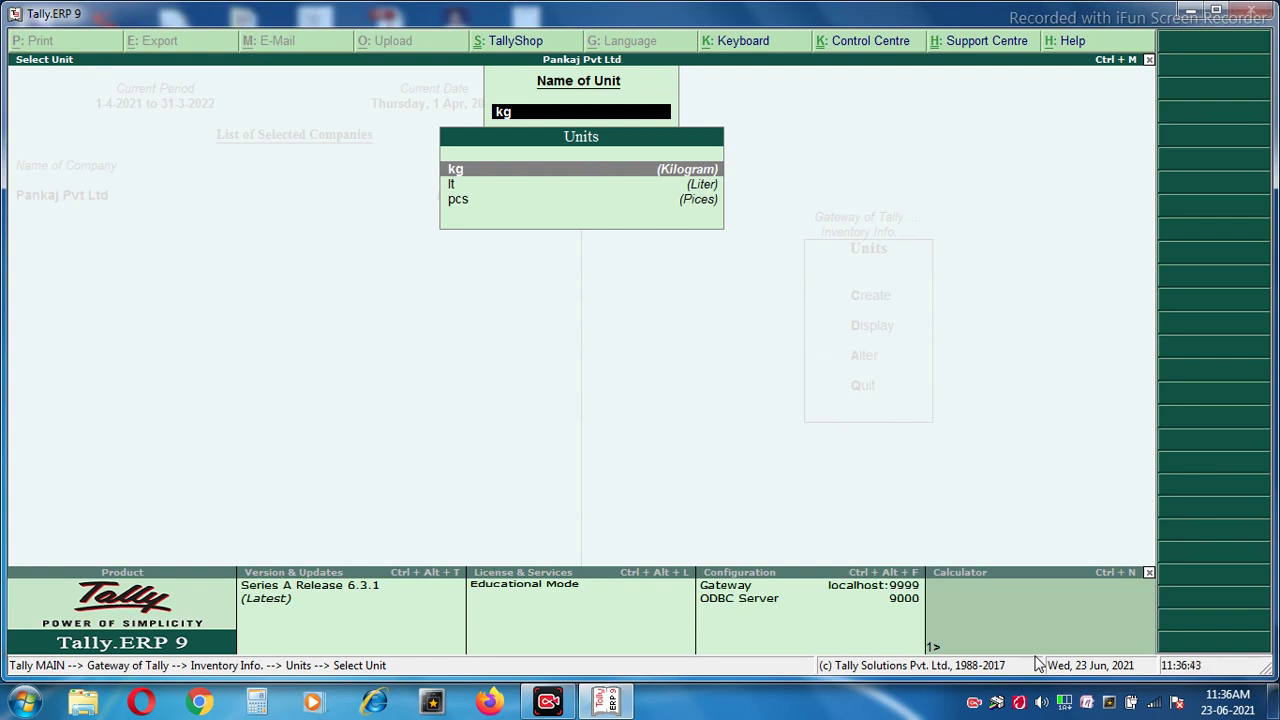
pyautogui.press('BackSpace')
pyautogui.press('BackSpace')
pyautogui.press('Escape')
pyautogui.press('Escape')
# Open Stock Items under Inventory Info.
pyautogui.press('Down')
pyautogui.press('Up')
pyautogui.press('Up')
pyautogui.press('Return')
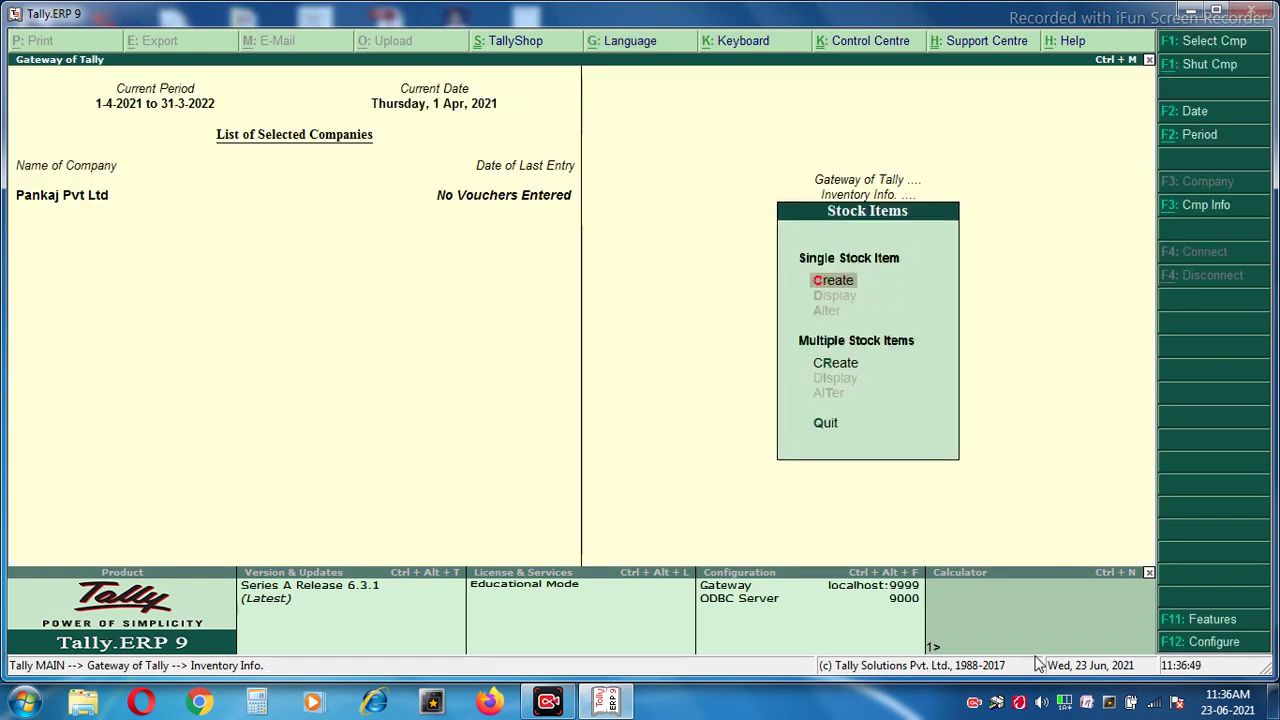
# Create stock item 'Basmati Rice' under Primary with unit kg and duty rate 0.
pyautogui.press('Down')
pyautogui.press('Up')
pyautogui.press('Return')
pyautogui.write('B')
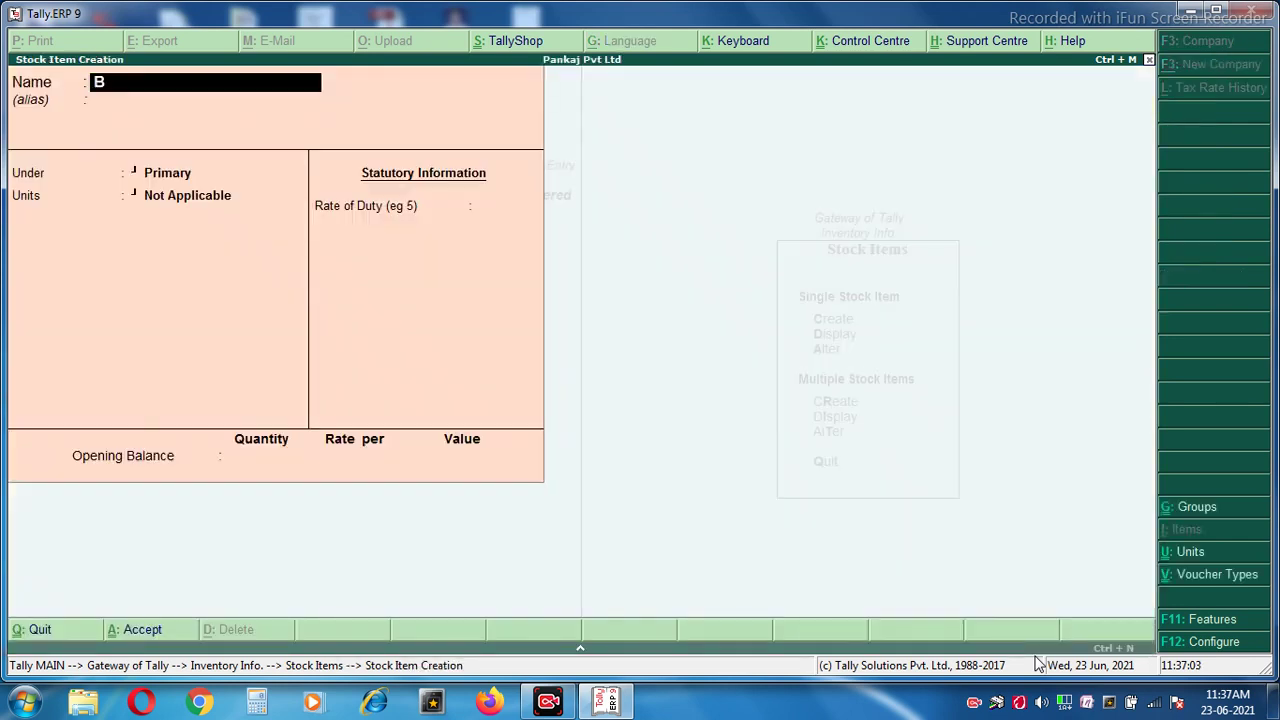
pyautogui.write('asmati Rice')
pyautogui.press('Return')
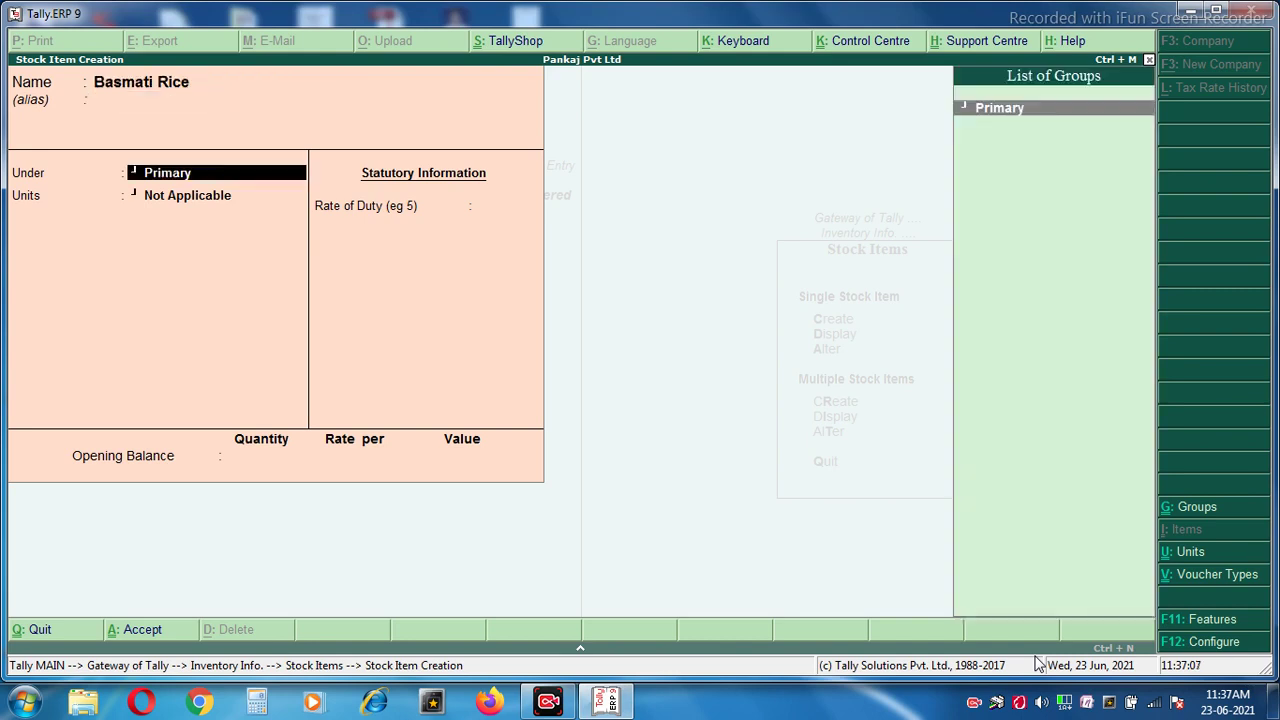
pyautogui.press('Return')
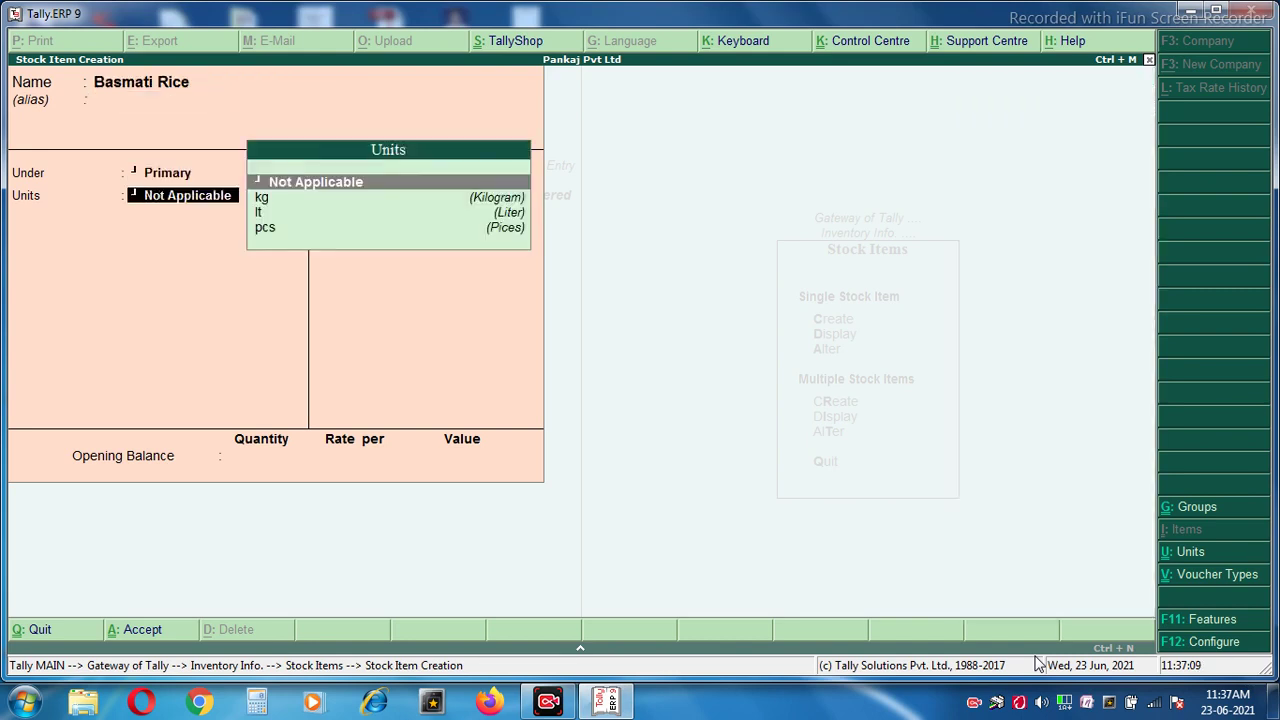
pyautogui.press('BackSpace')
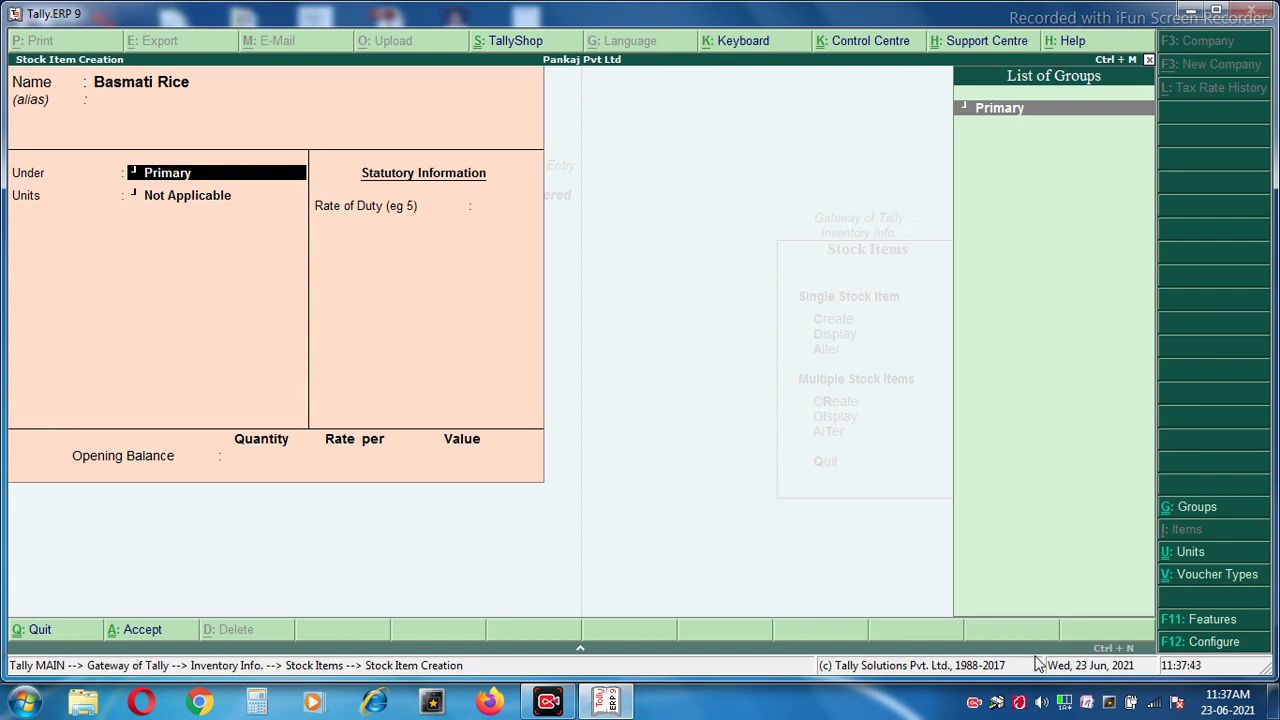
pyautogui.press('Return')
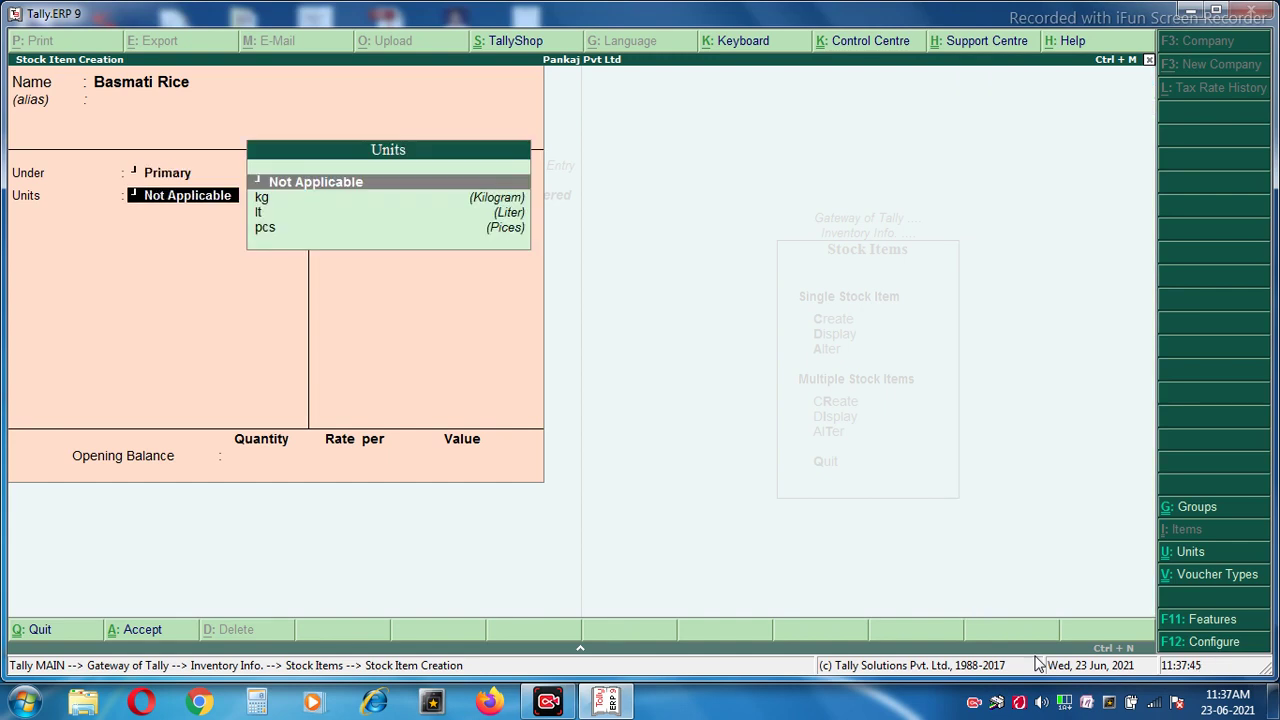
pyautogui.press('Down')
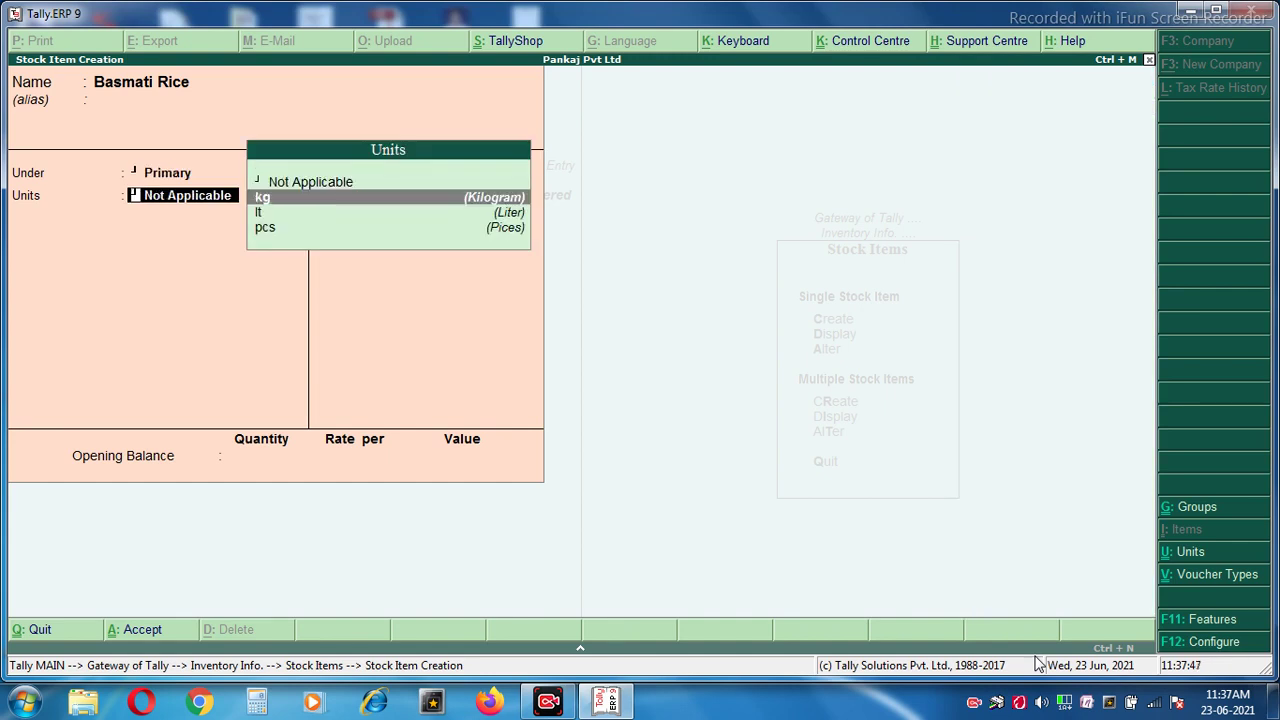
pyautogui.press('Return')
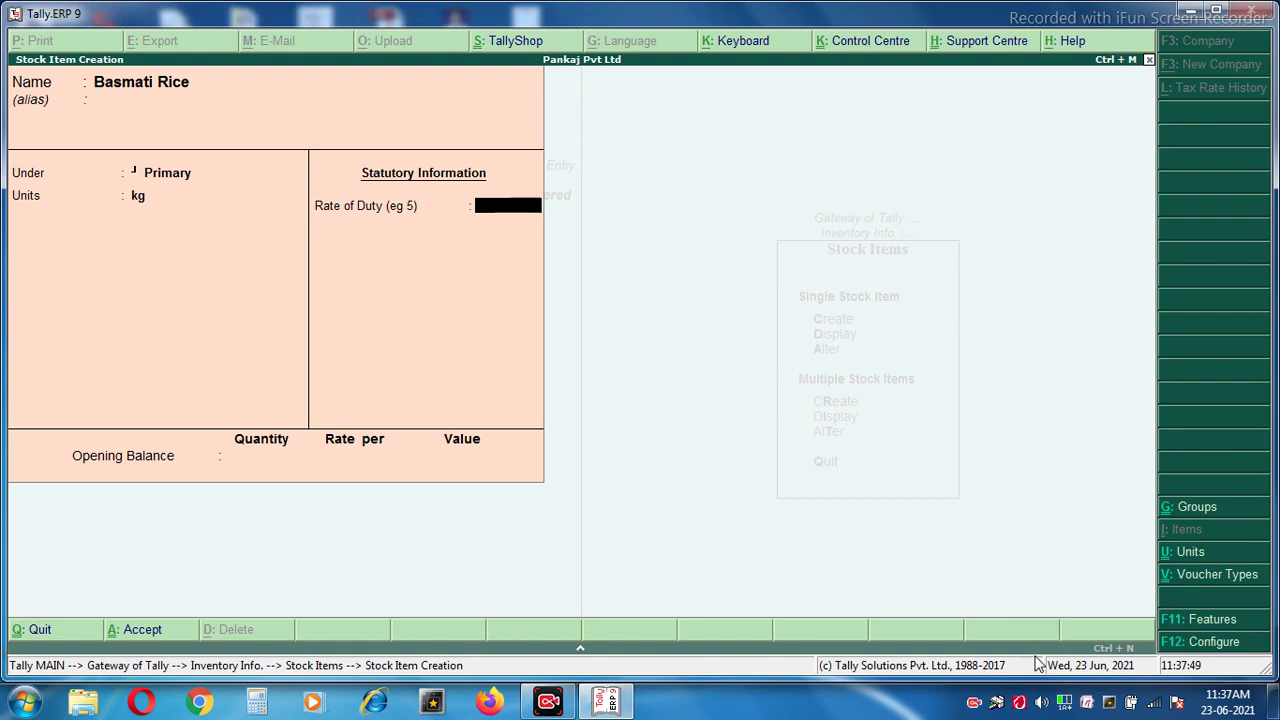
pyautogui.press('Return')
pyautogui.press('Return')
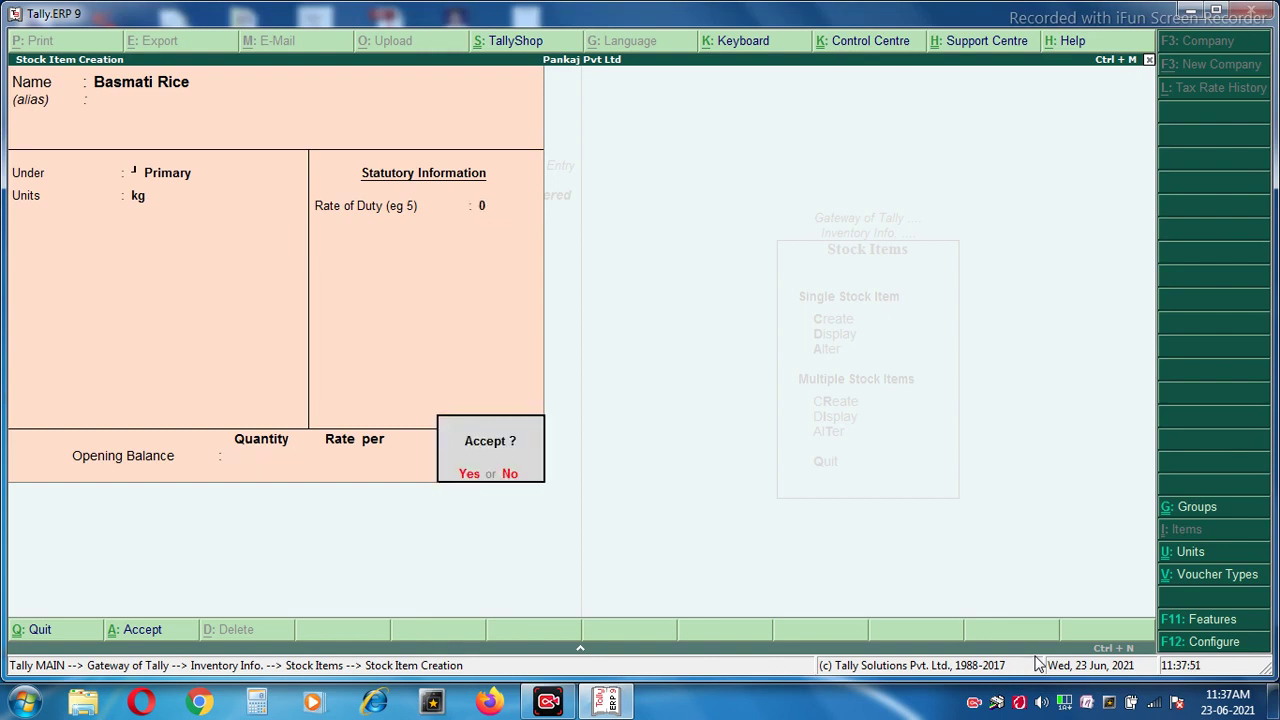
pyautogui.press('Return')
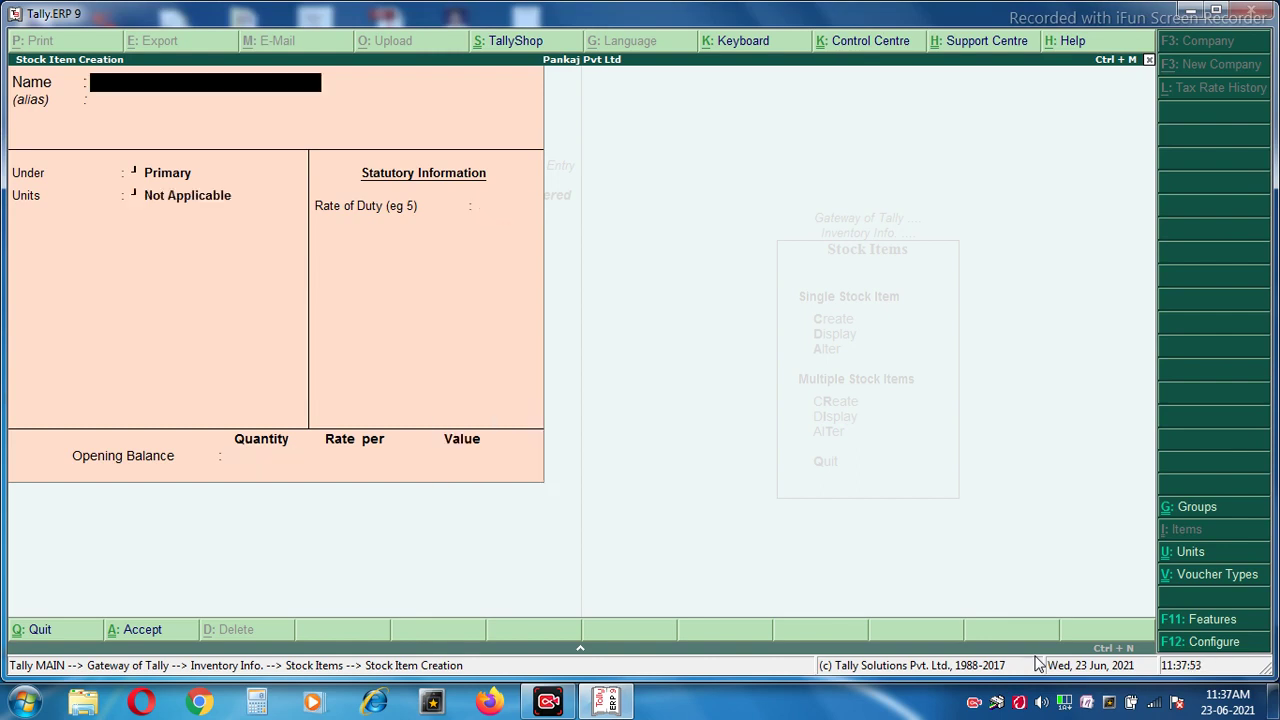
# Create stock item 'Sarso Oil' under Primary with unit lt.
pyautogui.write('Sarso oil')
pyautogui.press('Return')
pyautogui.press('Return')
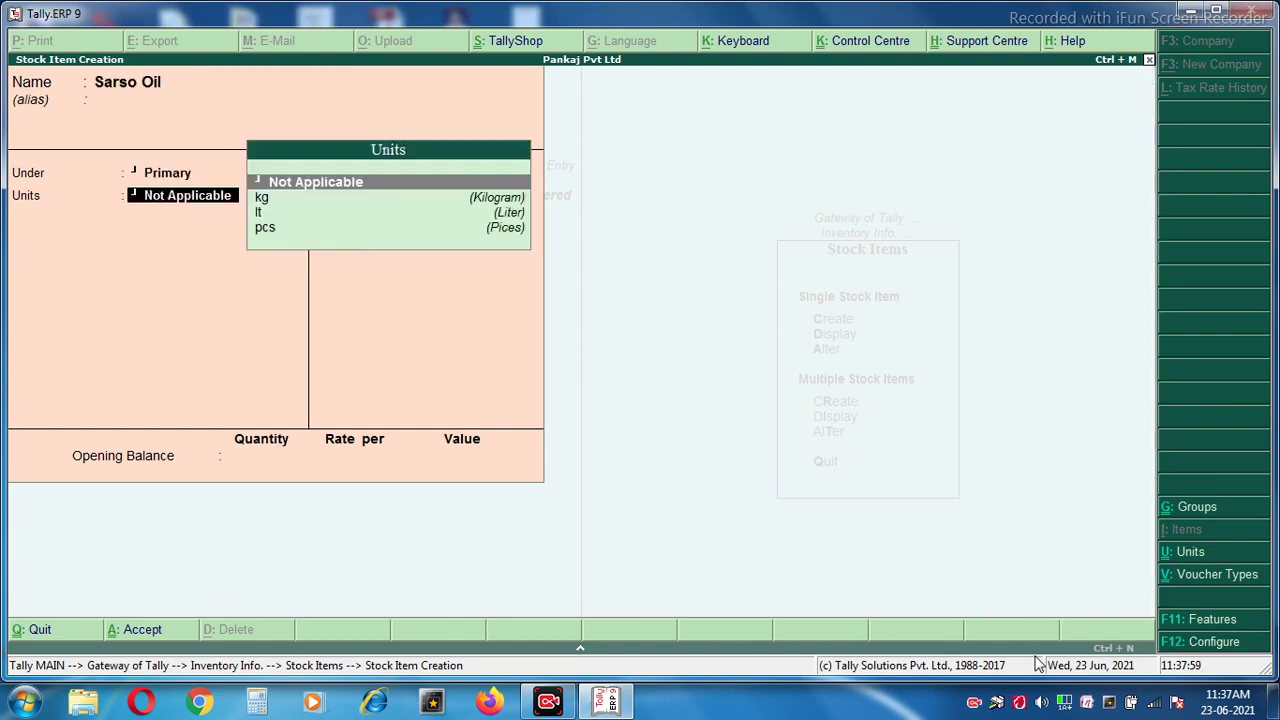
pyautogui.press('Down')
pyautogui.press('Down')
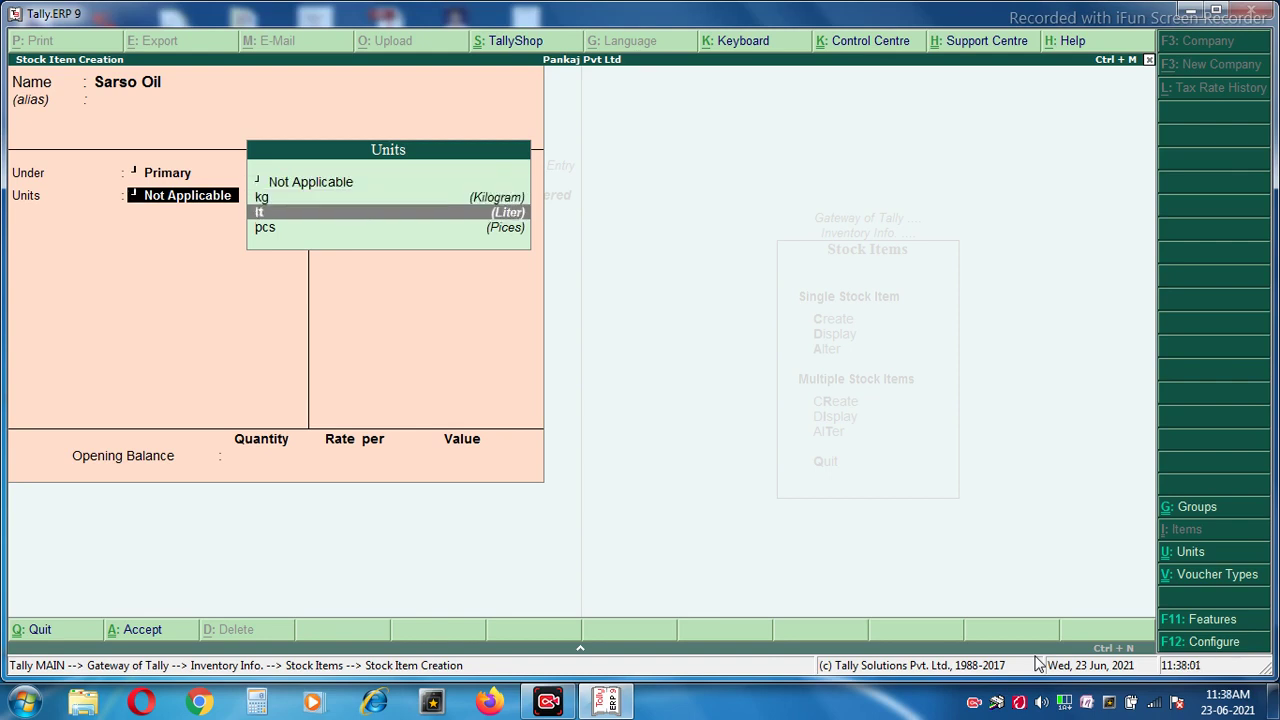
pyautogui.press('Return')
pyautogui.press('Return')
pyautogui.press('Return')
pyautogui.press('Return')
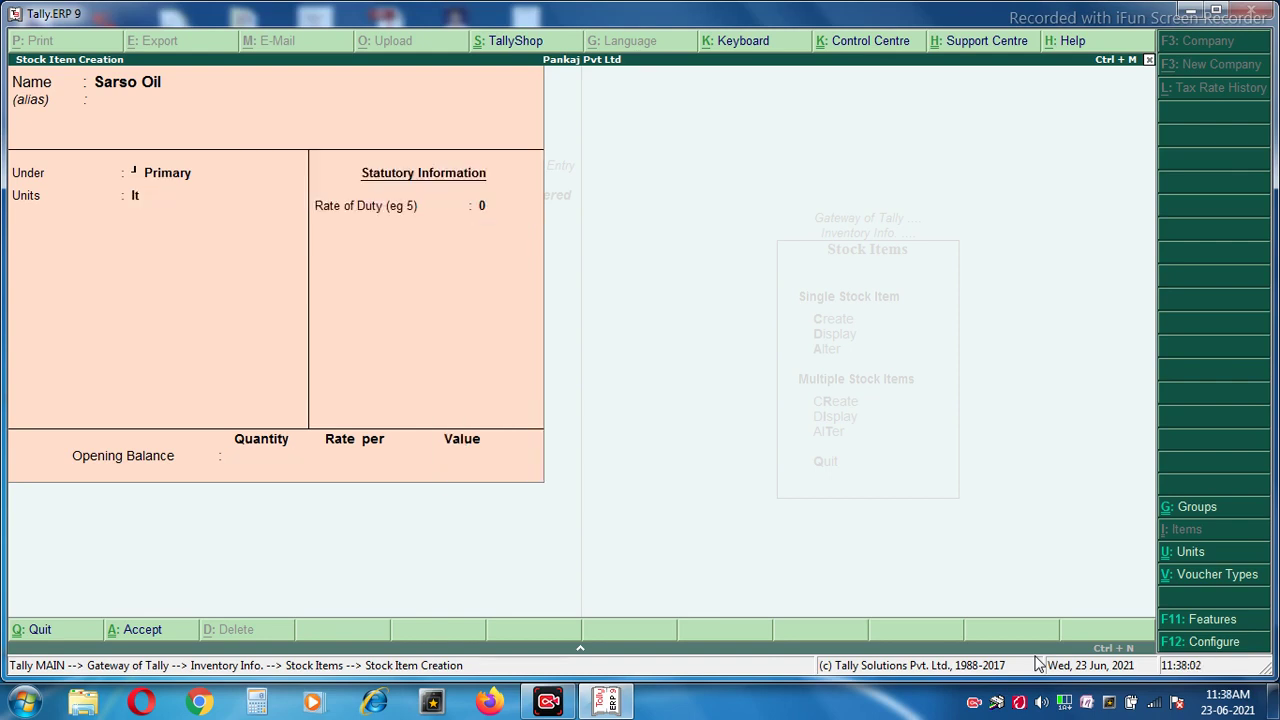
# Create stock item 'Good Day' with unit pcs, then quit stock item creation.
pyautogui.write('Goods')
pyautogui.press('BackSpace')
pyautogui.write('Day')
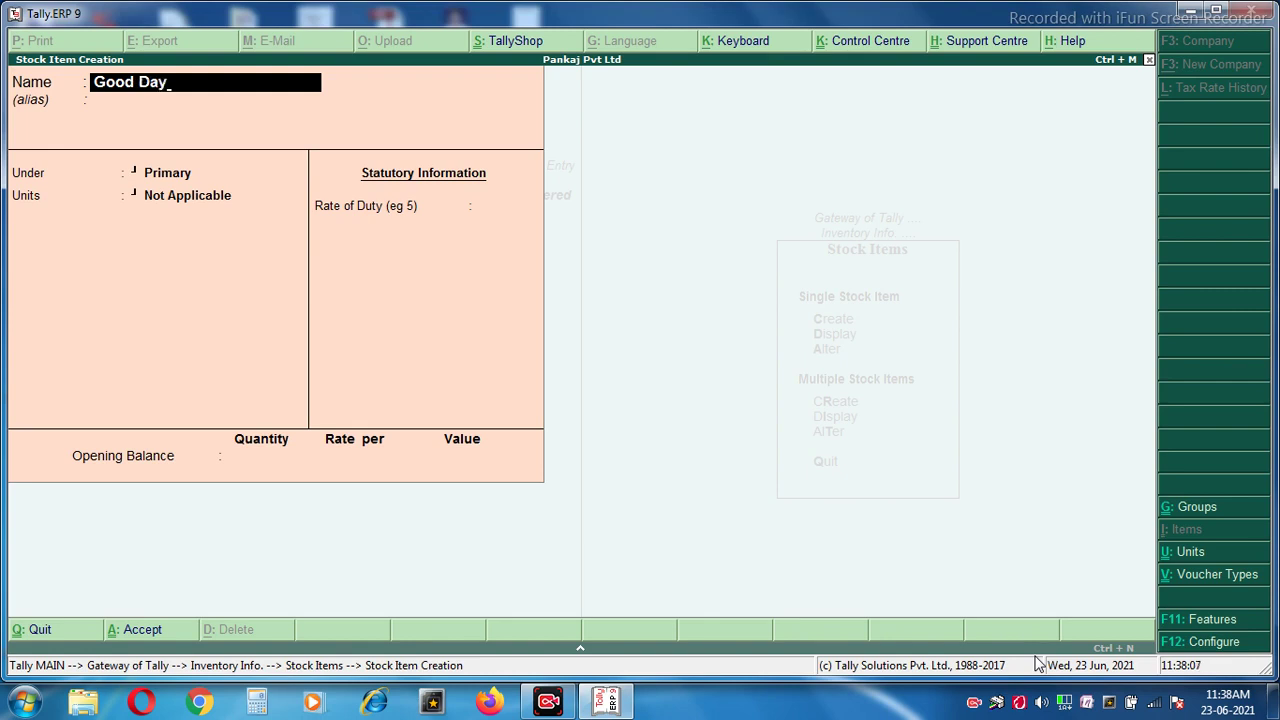
pyautogui.press('Return')
pyautogui.press('Return')
pyautogui.press('Return')
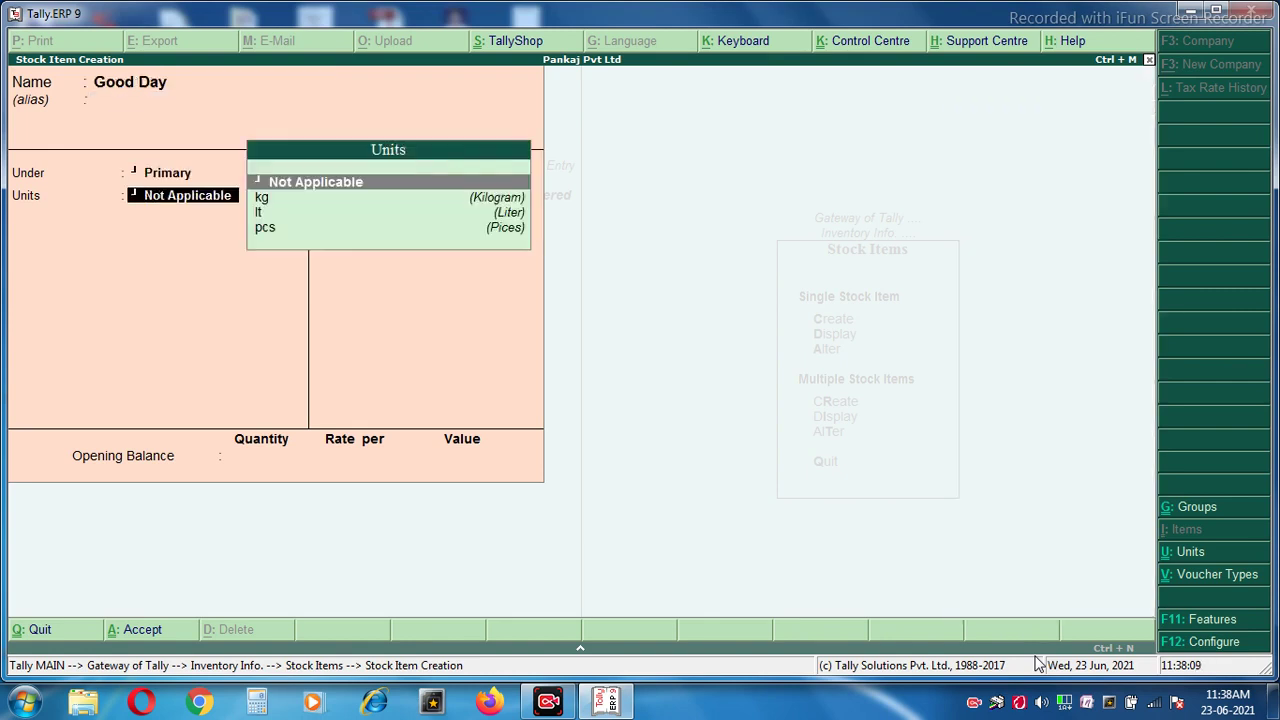
pyautogui.press('Down')
pyautogui.press('Down')
pyautogui.press('Down')
pyautogui.press('Return')
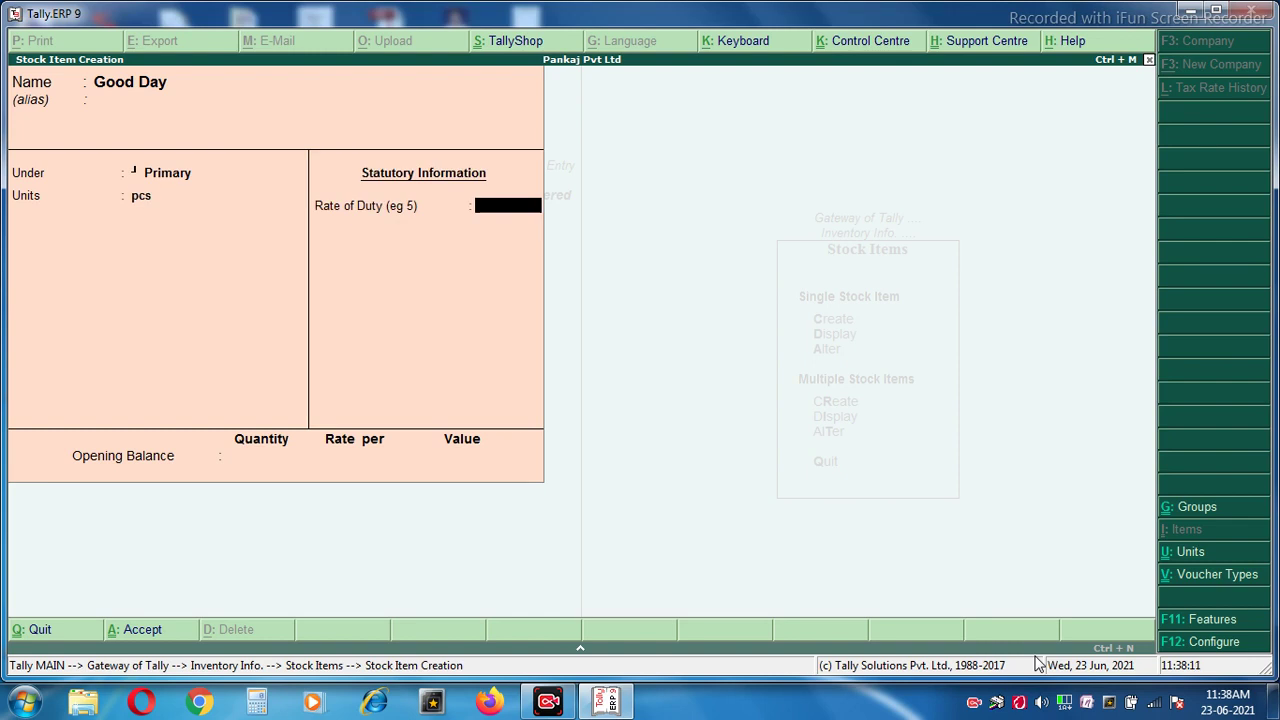
pyautogui.press('Return')
pyautogui.press('Return')
pyautogui.press('Return')
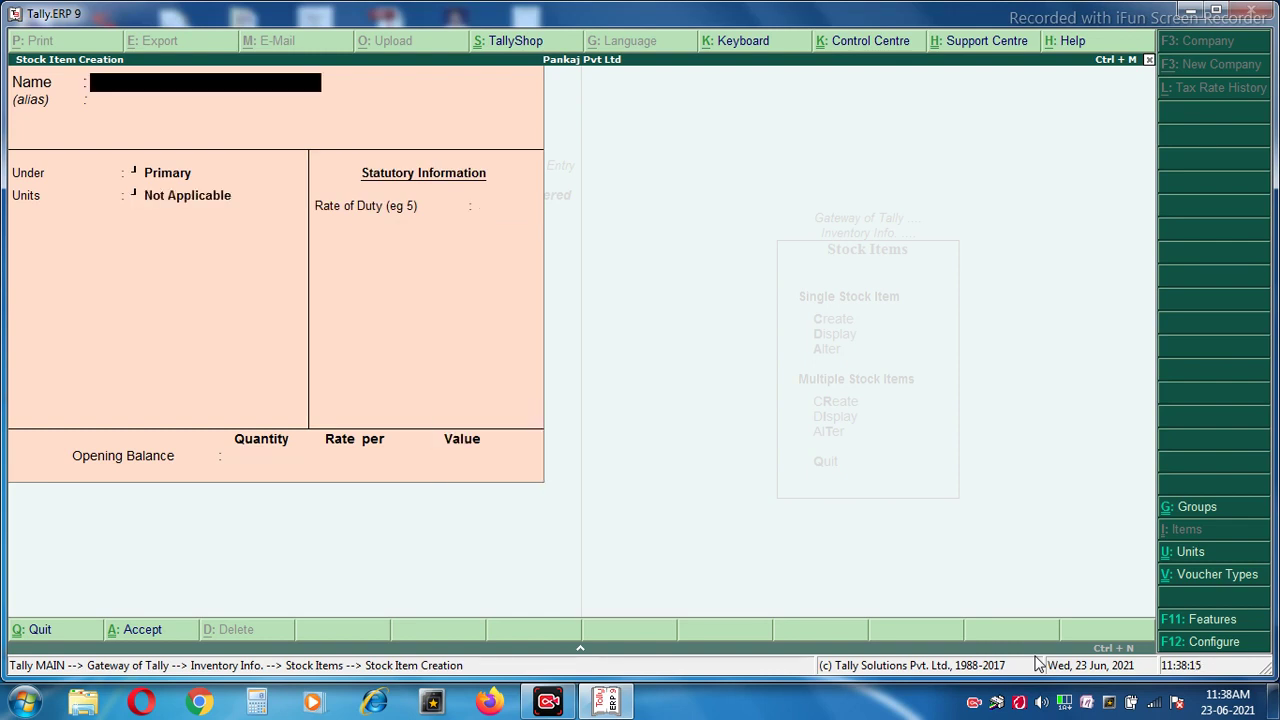
pyautogui.press('Escape')
pyautogui.press('Return')
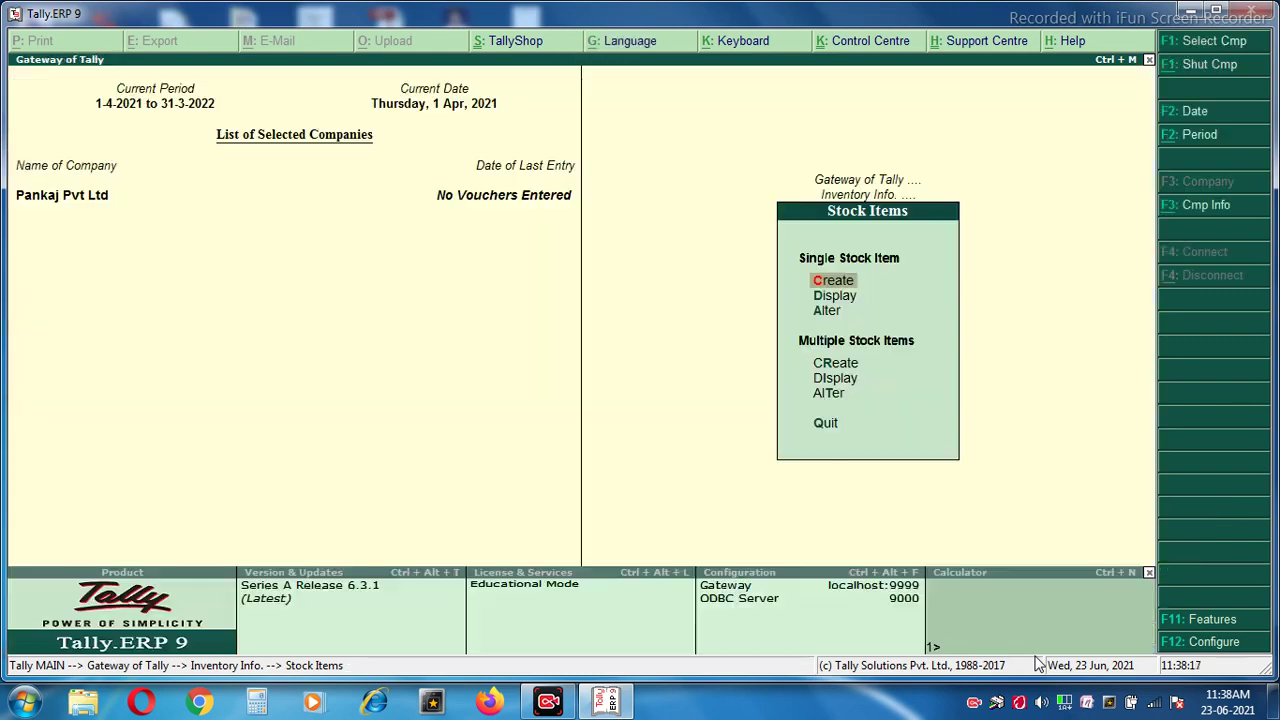
# Back out to the Gateway of Tally and highlight Accounting Vouchers.
pyautogui.press('Escape')
pyautogui.press('Escape')
pyautogui.press('Down')
pyautogui.press('Up')
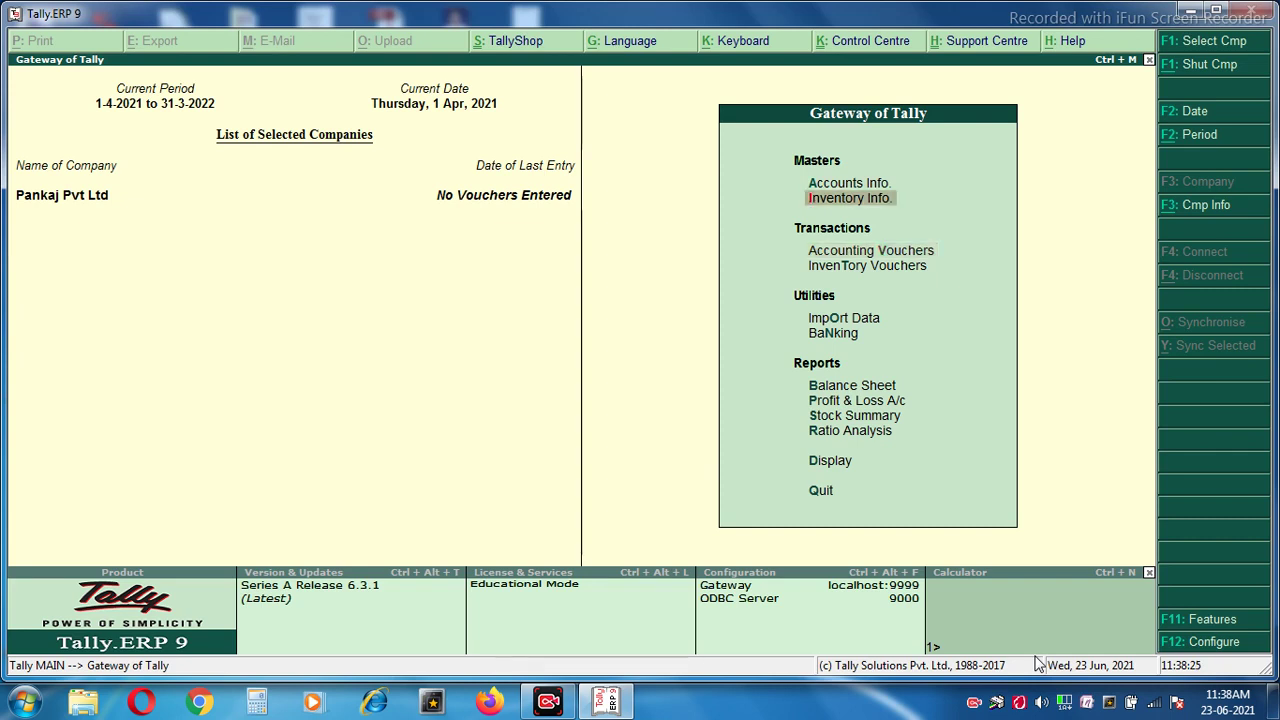
pyautogui.press('Down')
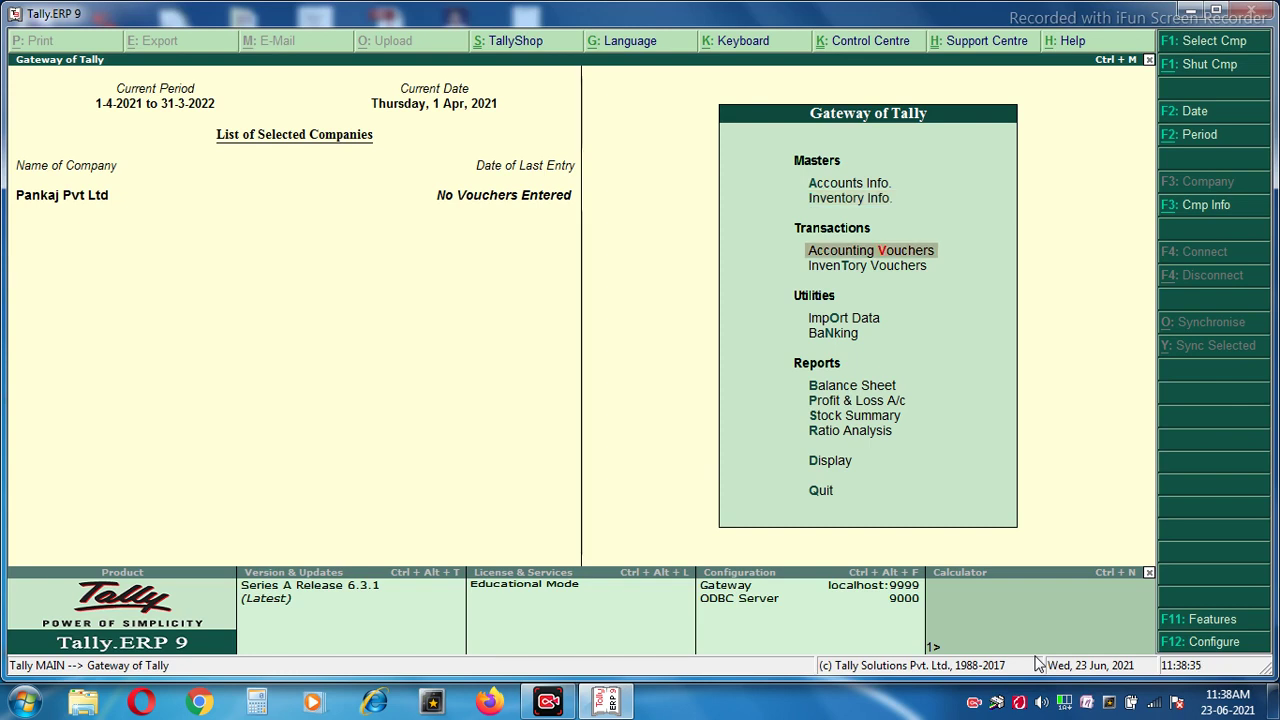
# Open Accounting Vouchers to get a blank Payment voucher No. 1.
pyautogui.press('Return')
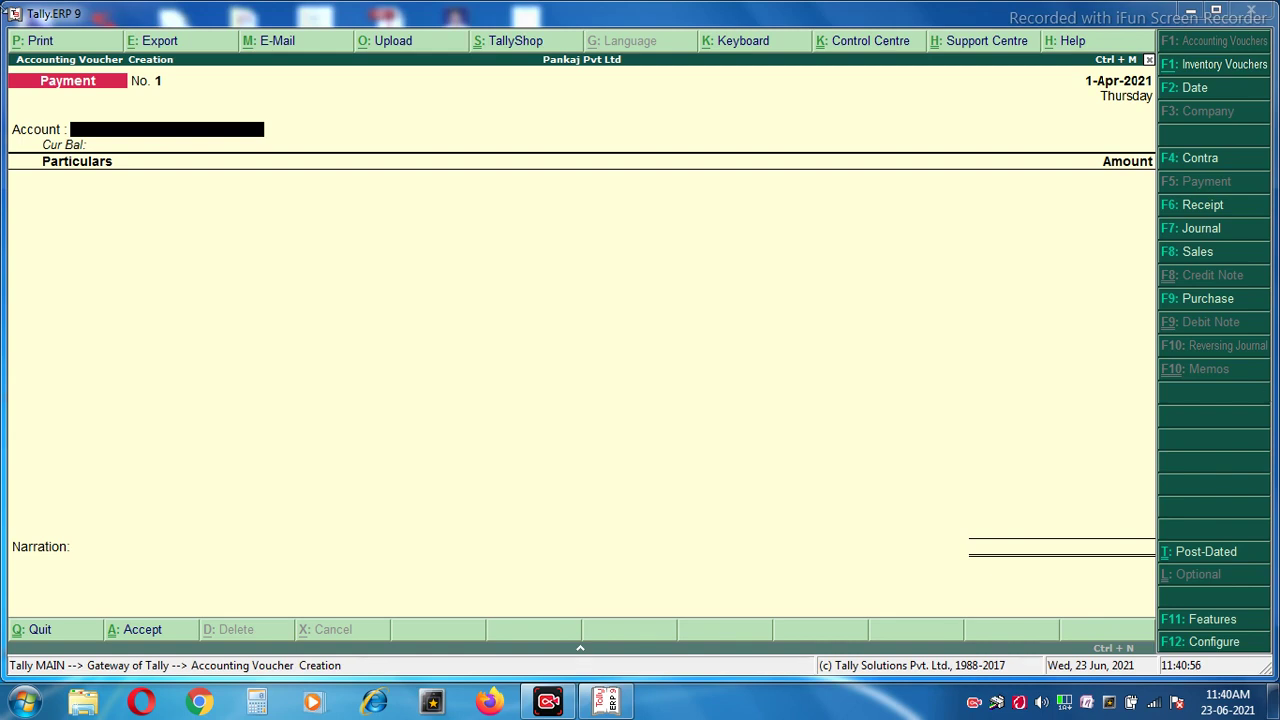
# Start a Receipt into Cash from Capital Ac, then discard the mistaken 50,000 entry.
pyautogui.click(1199, 206)
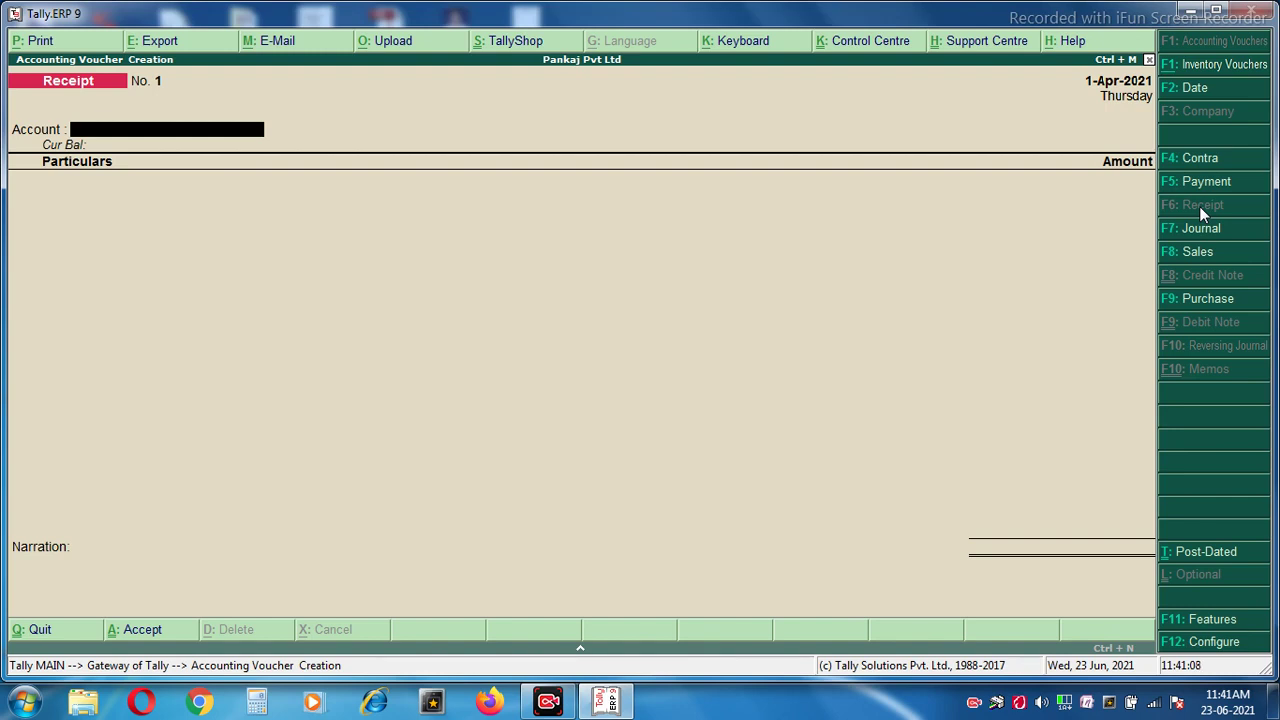
pyautogui.press('space')
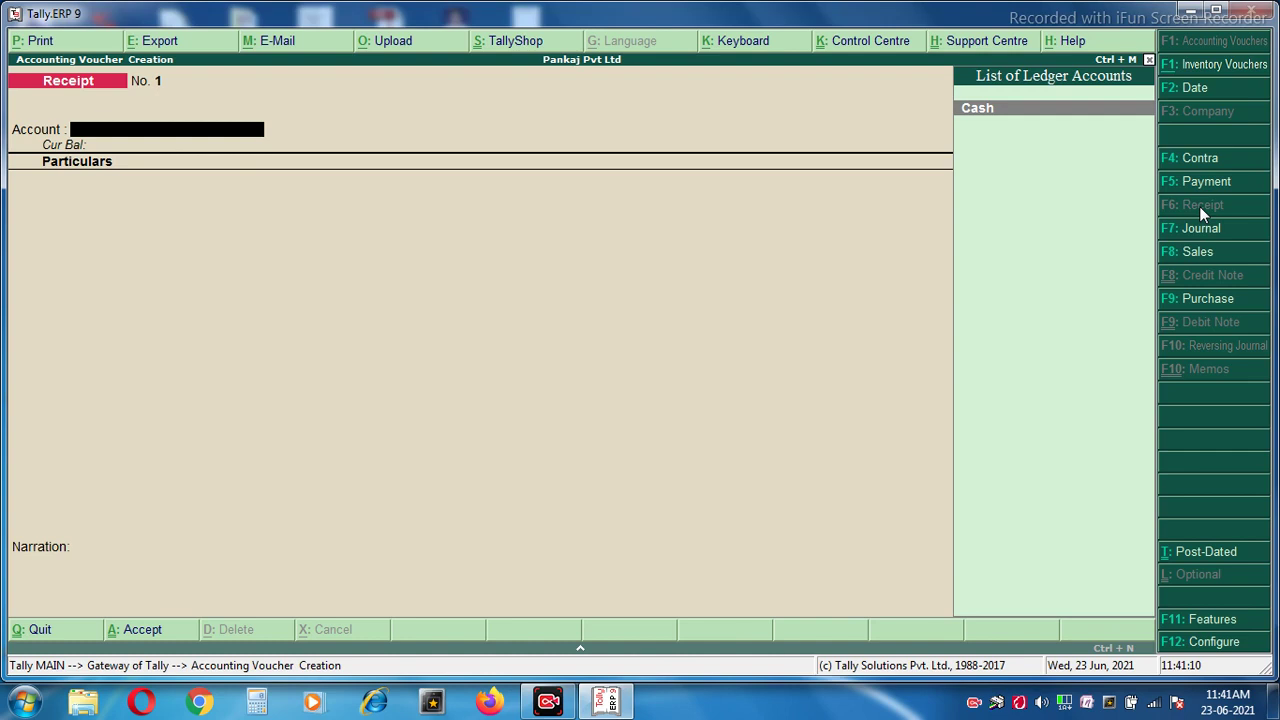
pyautogui.press('Return')
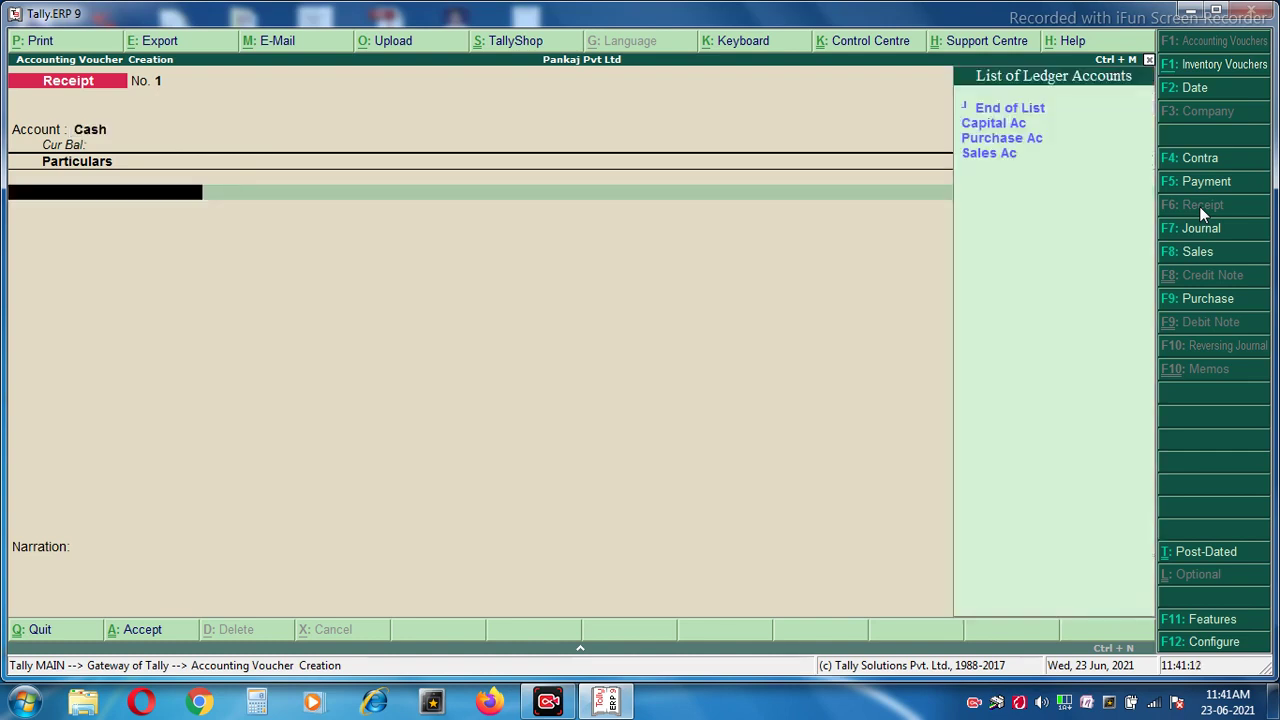
pyautogui.press('Down')
pyautogui.press('Return')
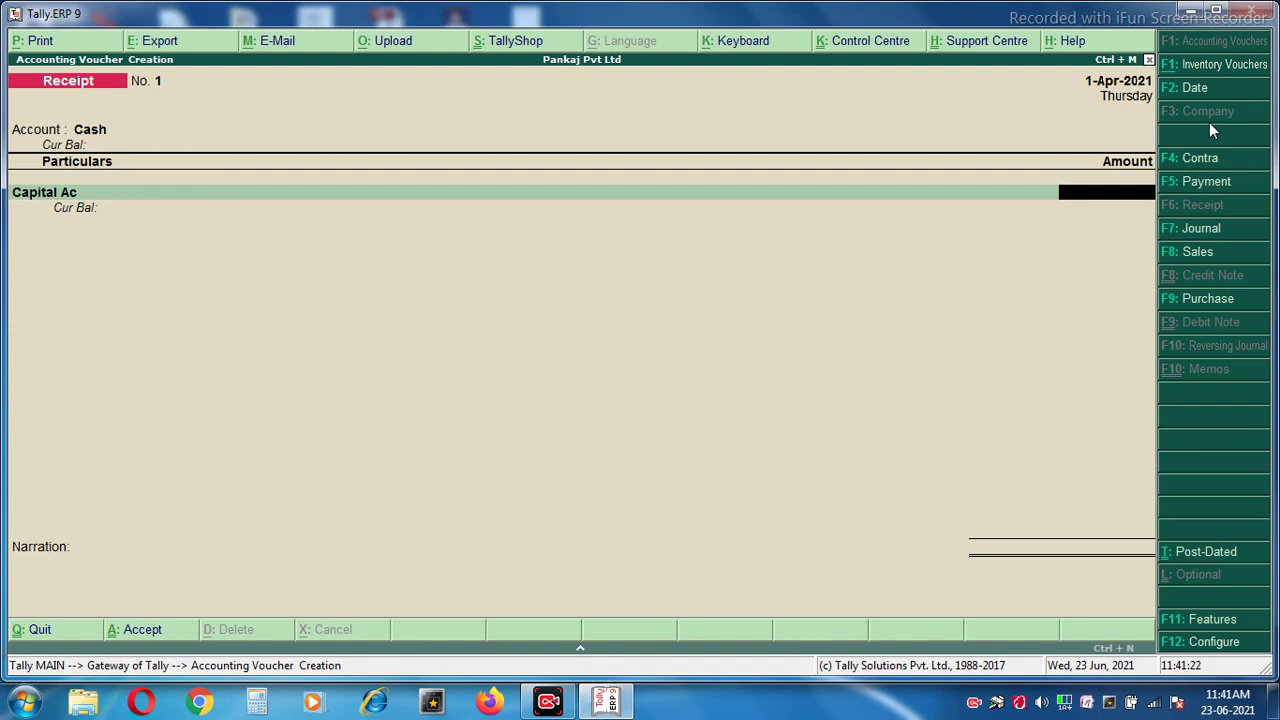
pyautogui.write('500000')
pyautogui.press('Return')
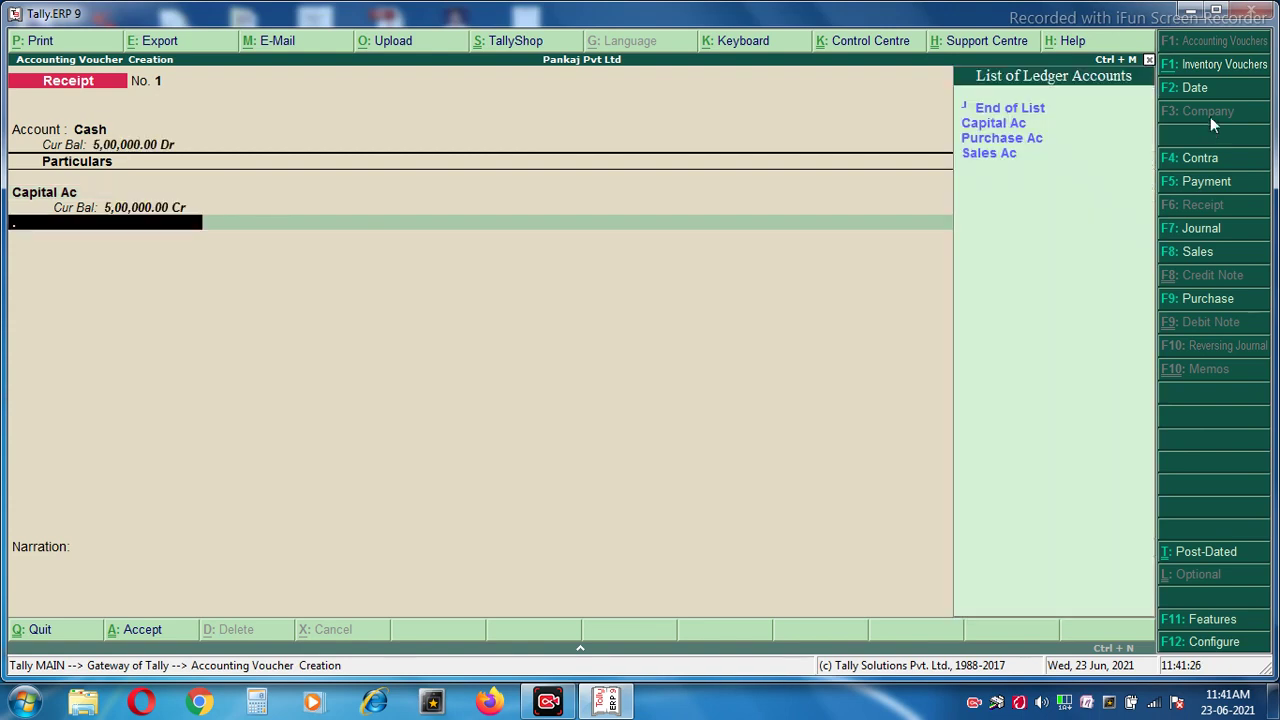
pyautogui.press('Escape')
pyautogui.press('y')
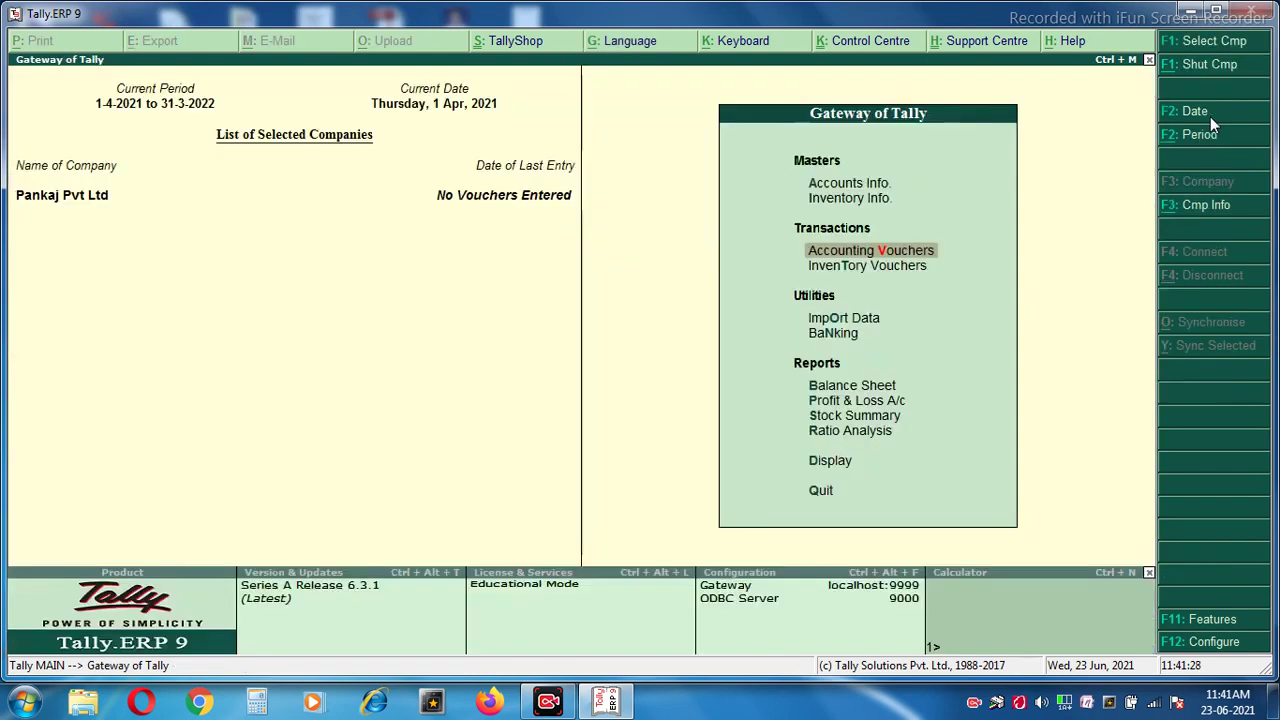
# Save a Receipt of 5,00,000 from Capital Ac into Cash, narrated 'being started business with cash'.
pyautogui.press('Return')
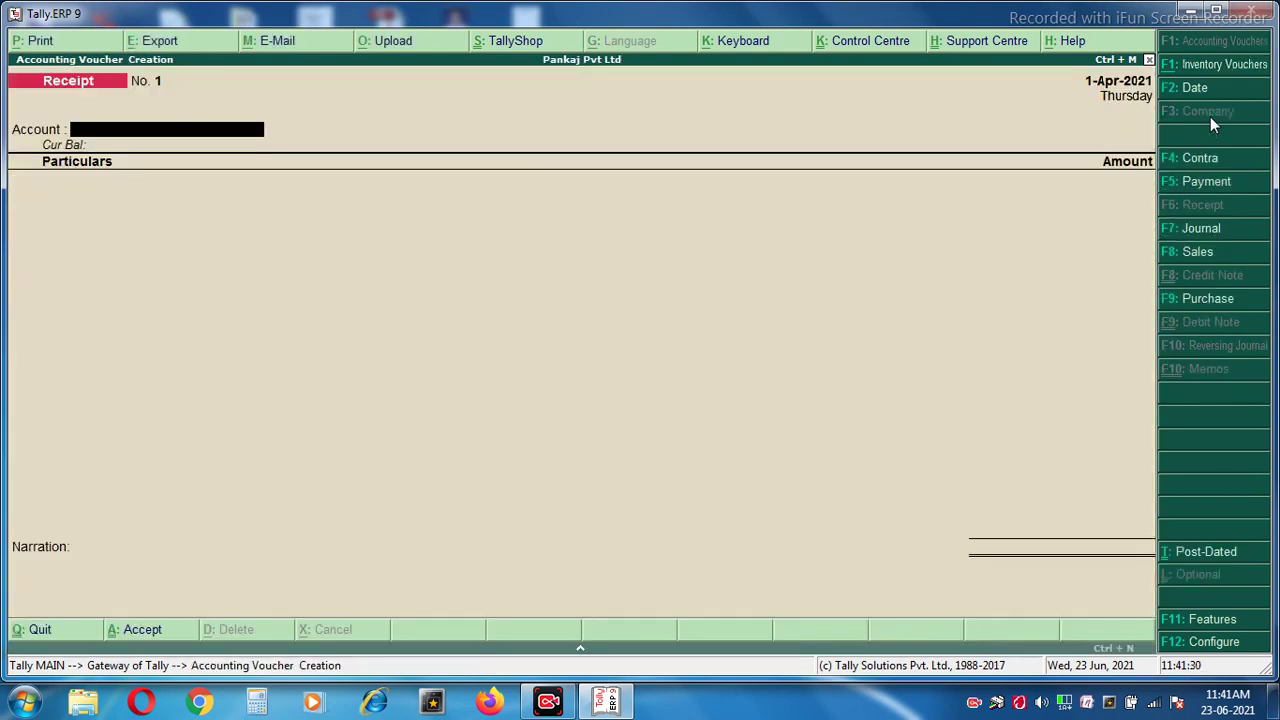
pyautogui.press('Return')
pyautogui.press('Down')
pyautogui.press('Return')
pyautogui.write('500000')
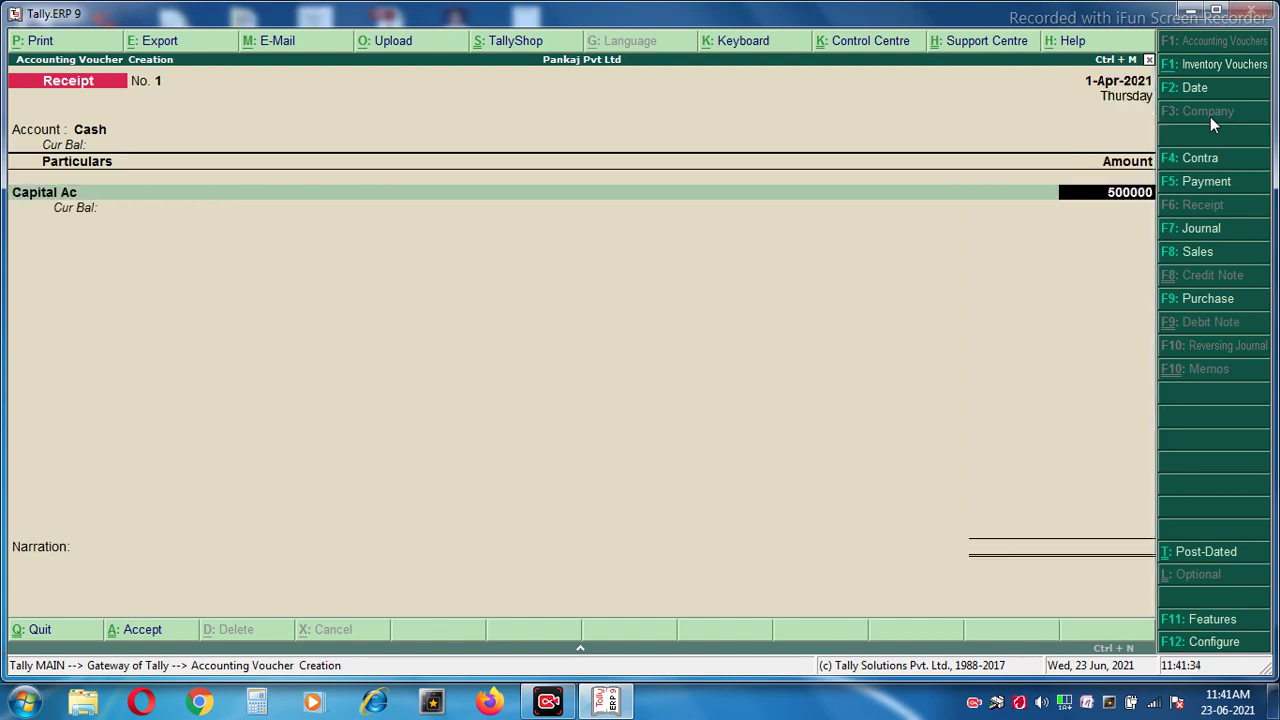
pyautogui.press('Return')
pyautogui.press('Return')
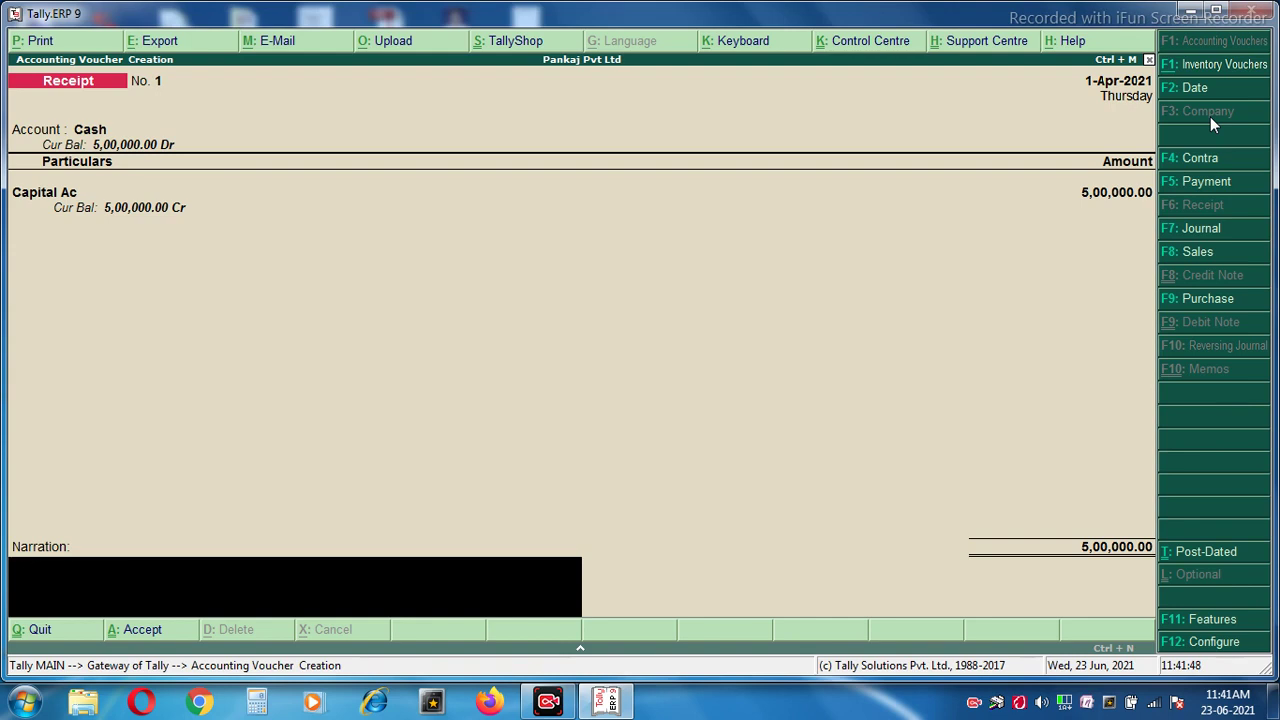
pyautogui.write('being started bus')
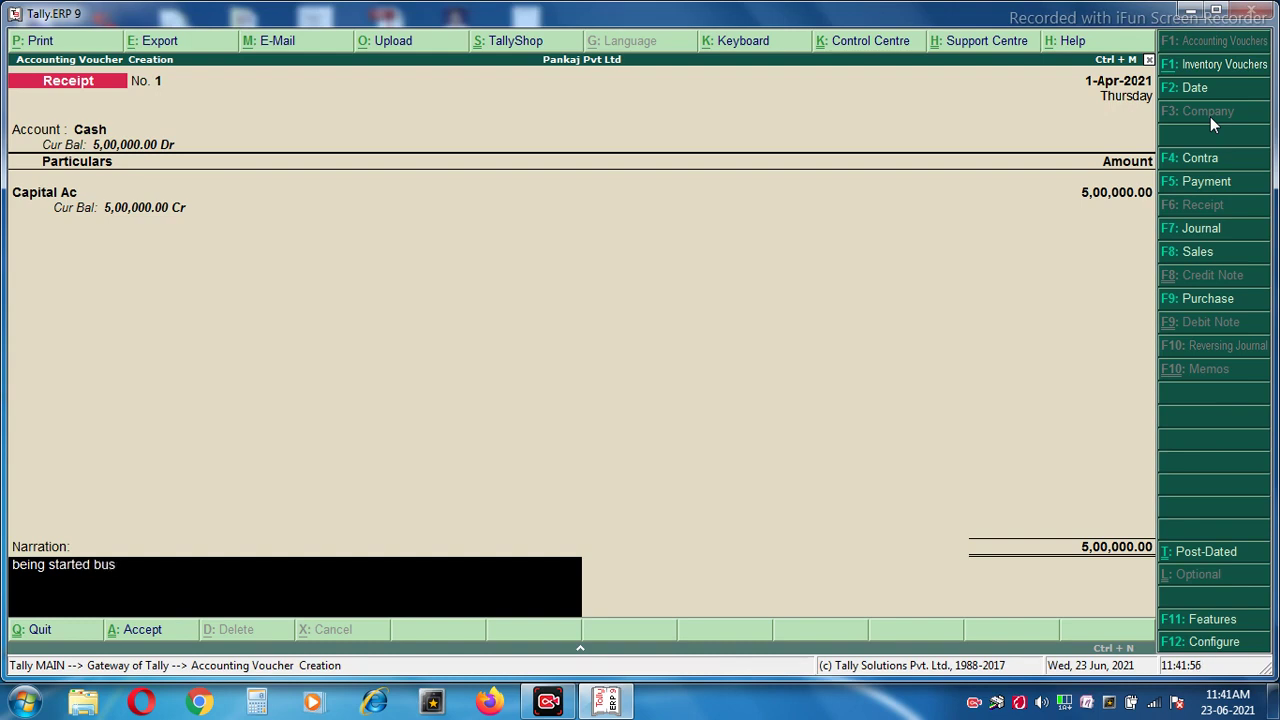
pyautogui.write('iness with cash')
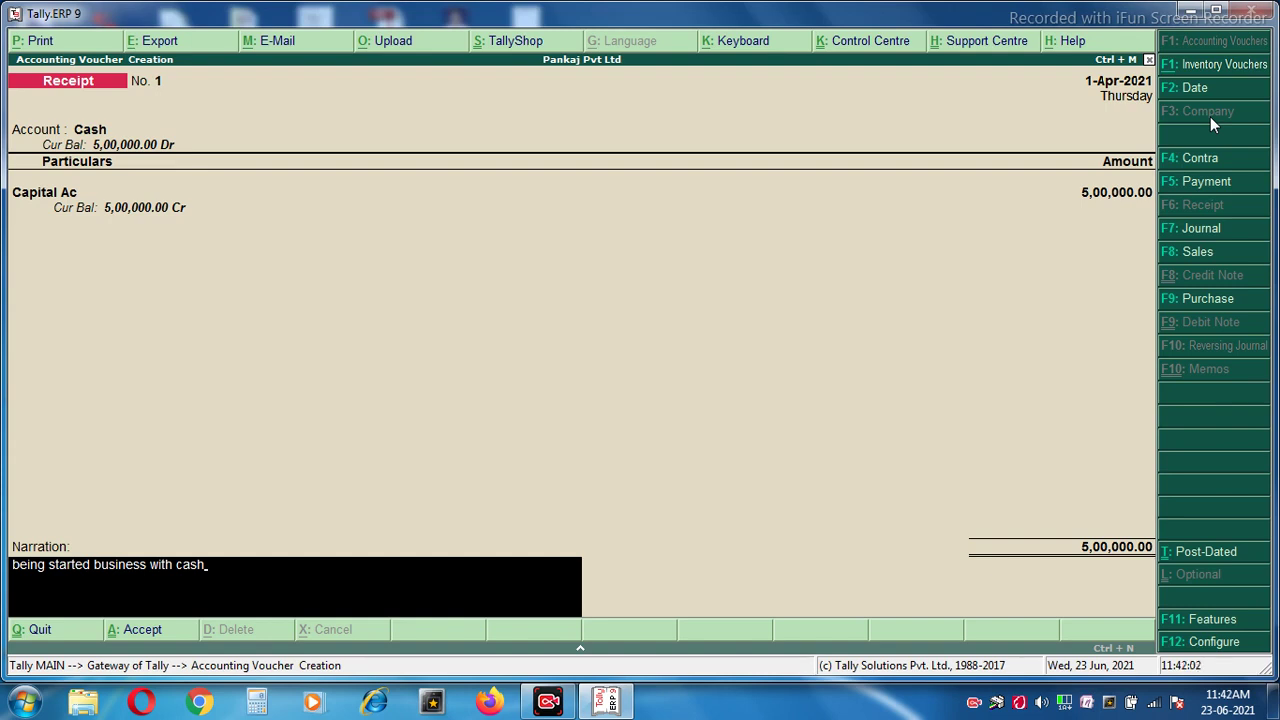
pyautogui.press('Return')
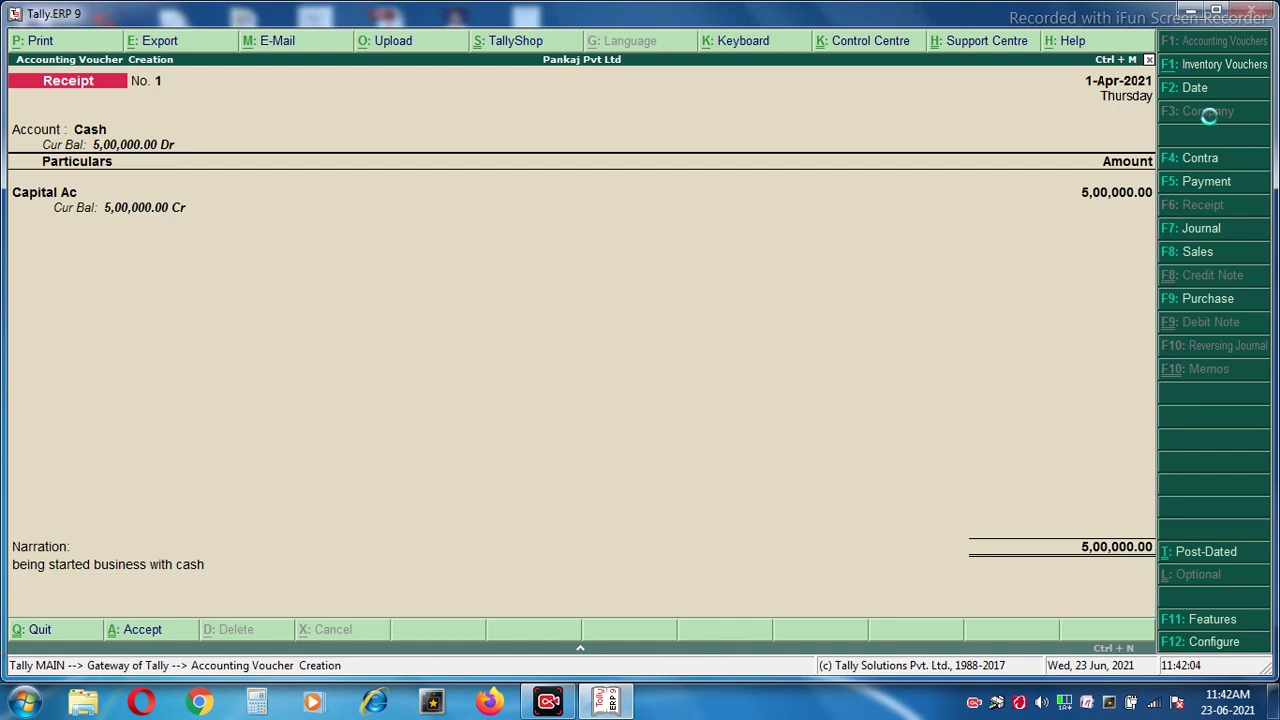
pyautogui.press('Return')
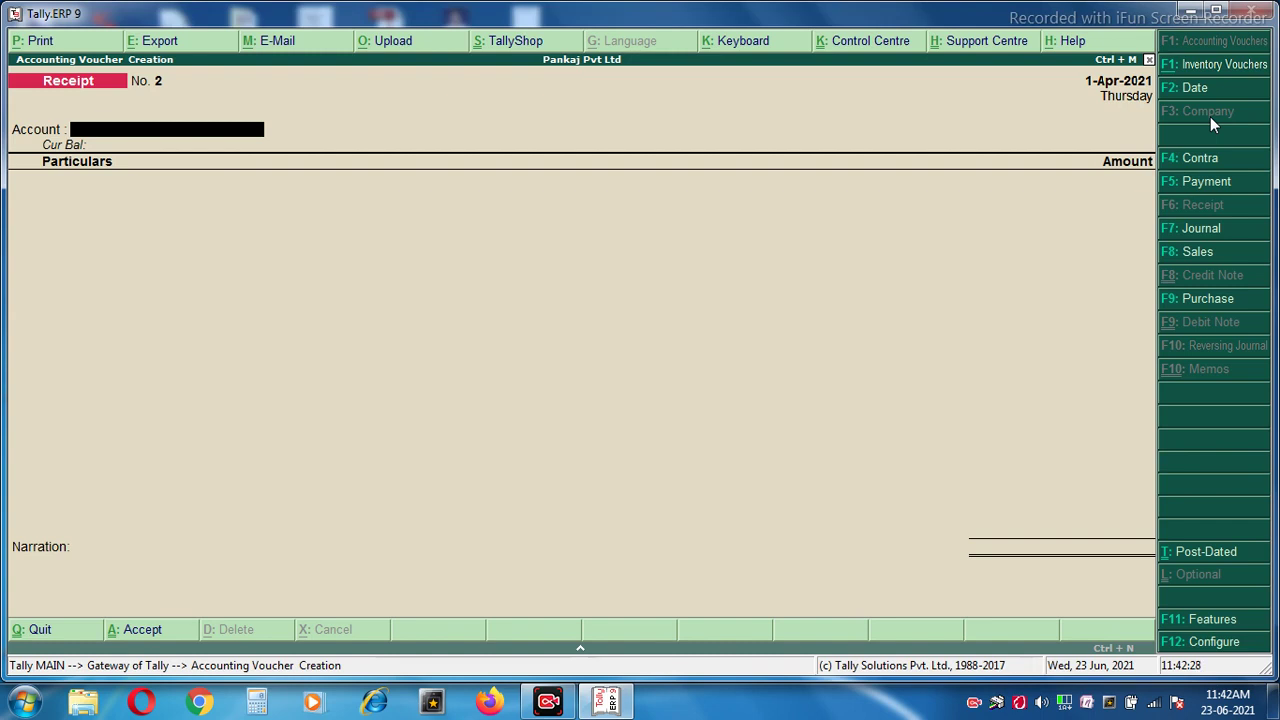
# Start a Payment voucher from Cash to Purchase Ac and open its stock item allocation.
pyautogui.click(1188, 190)
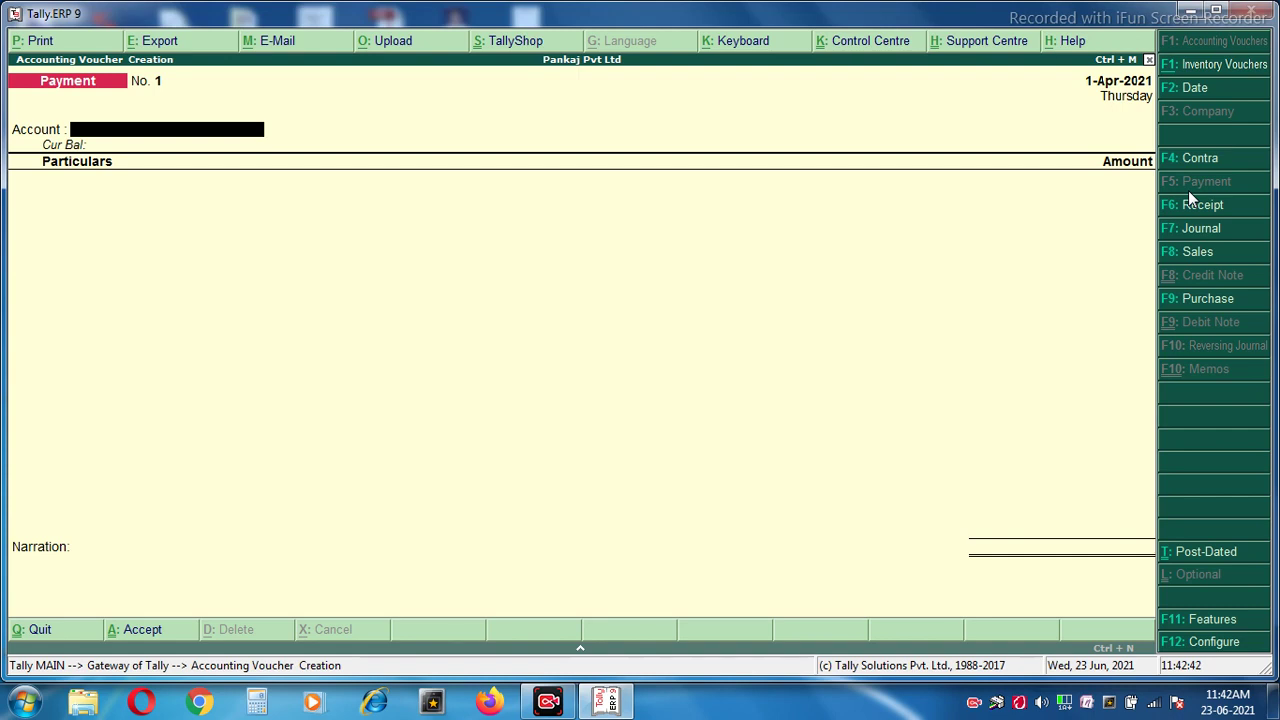
pyautogui.press('space')
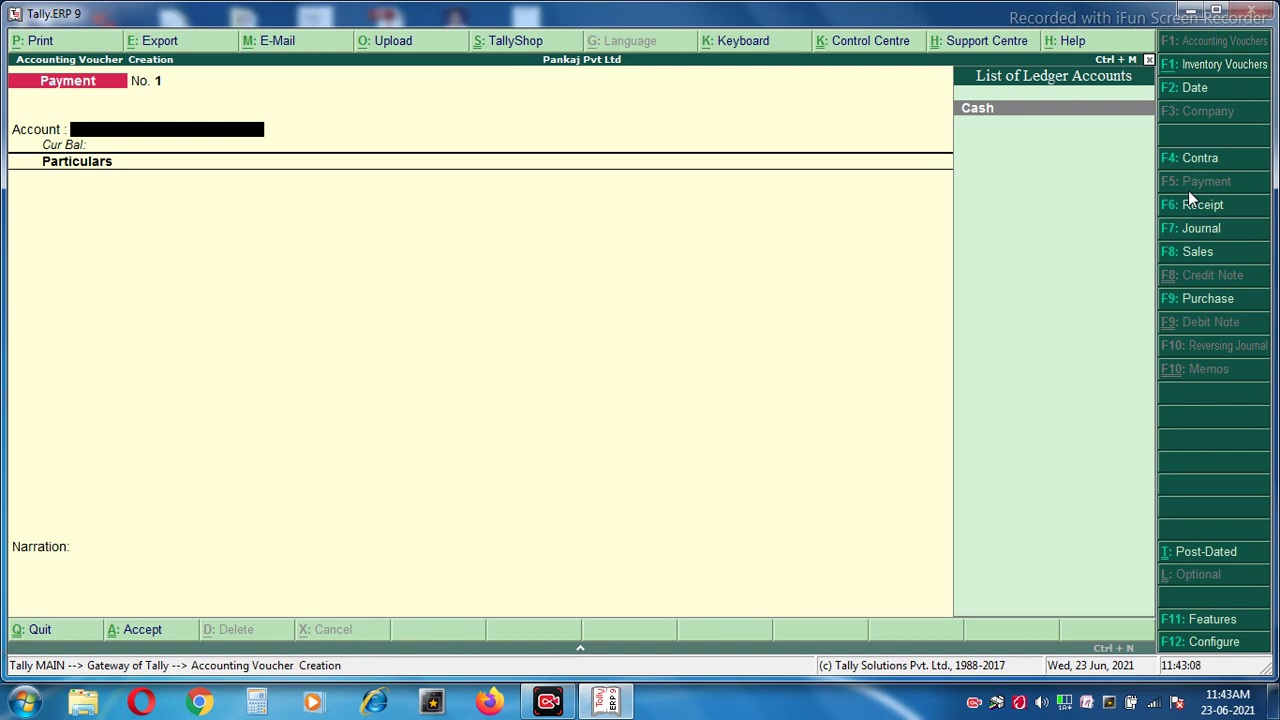
pyautogui.press('Return')
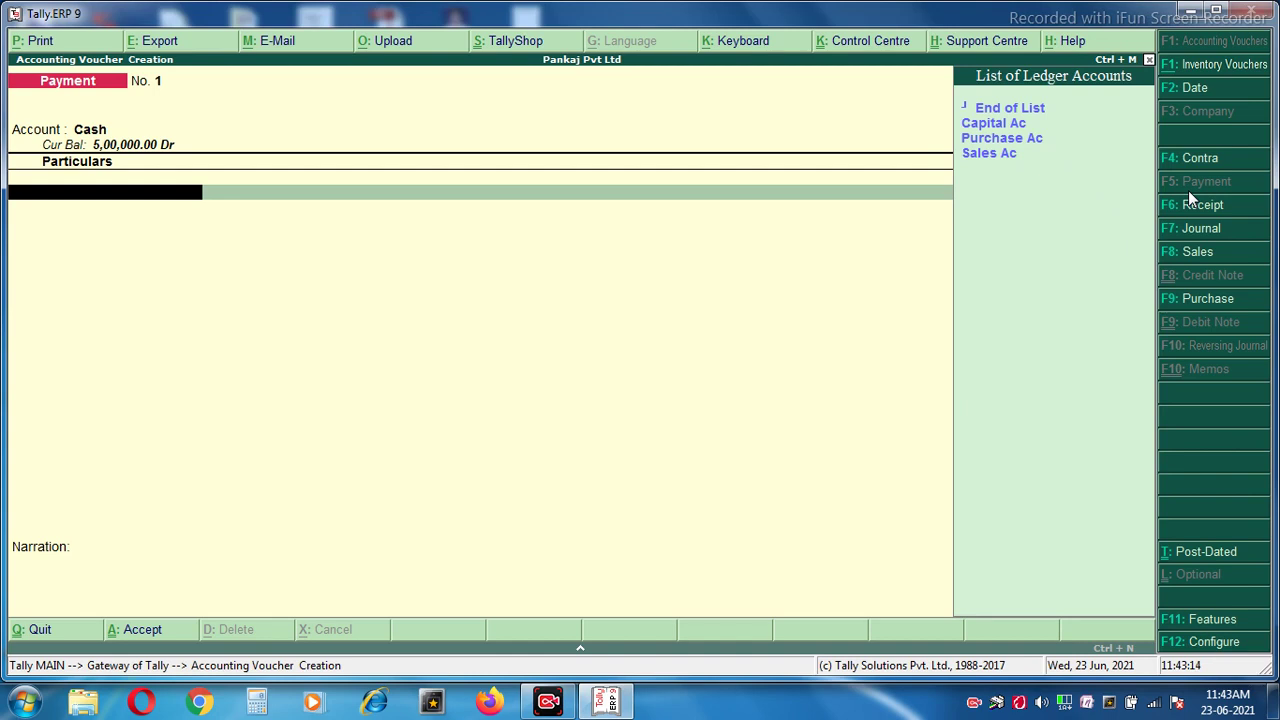
pyautogui.press('Down')
pyautogui.press('Down')
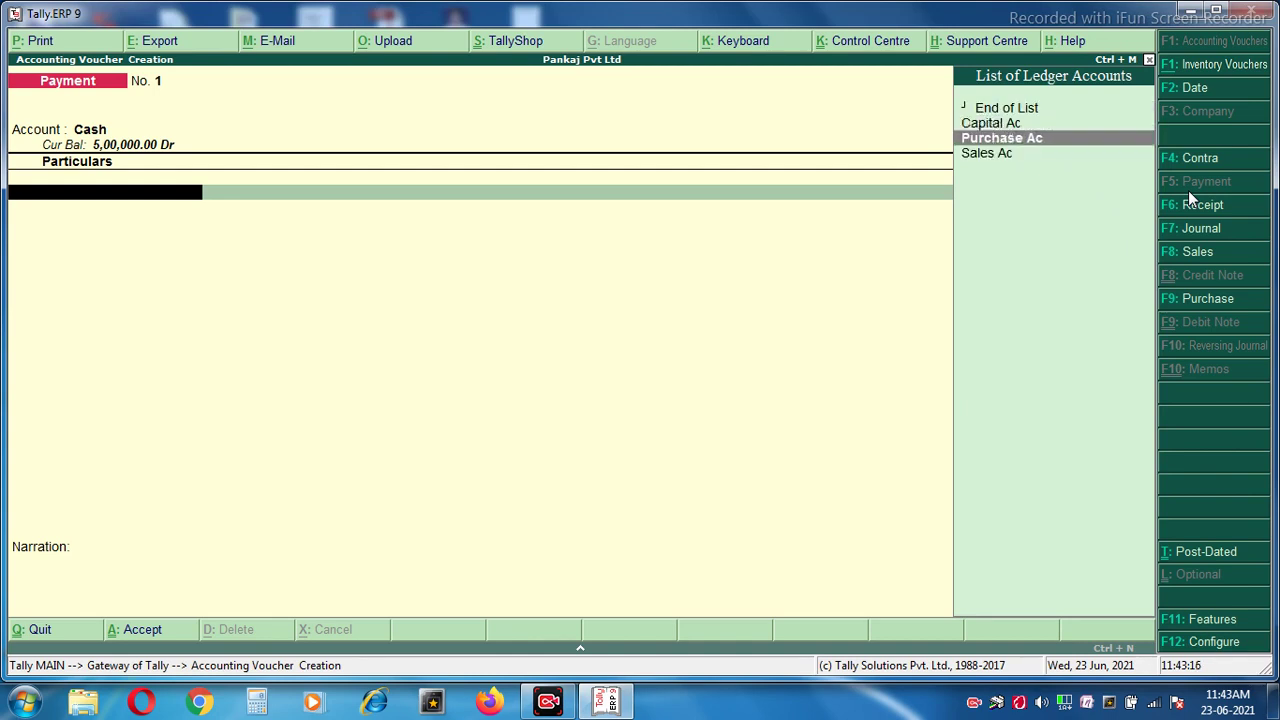
pyautogui.press('Return')
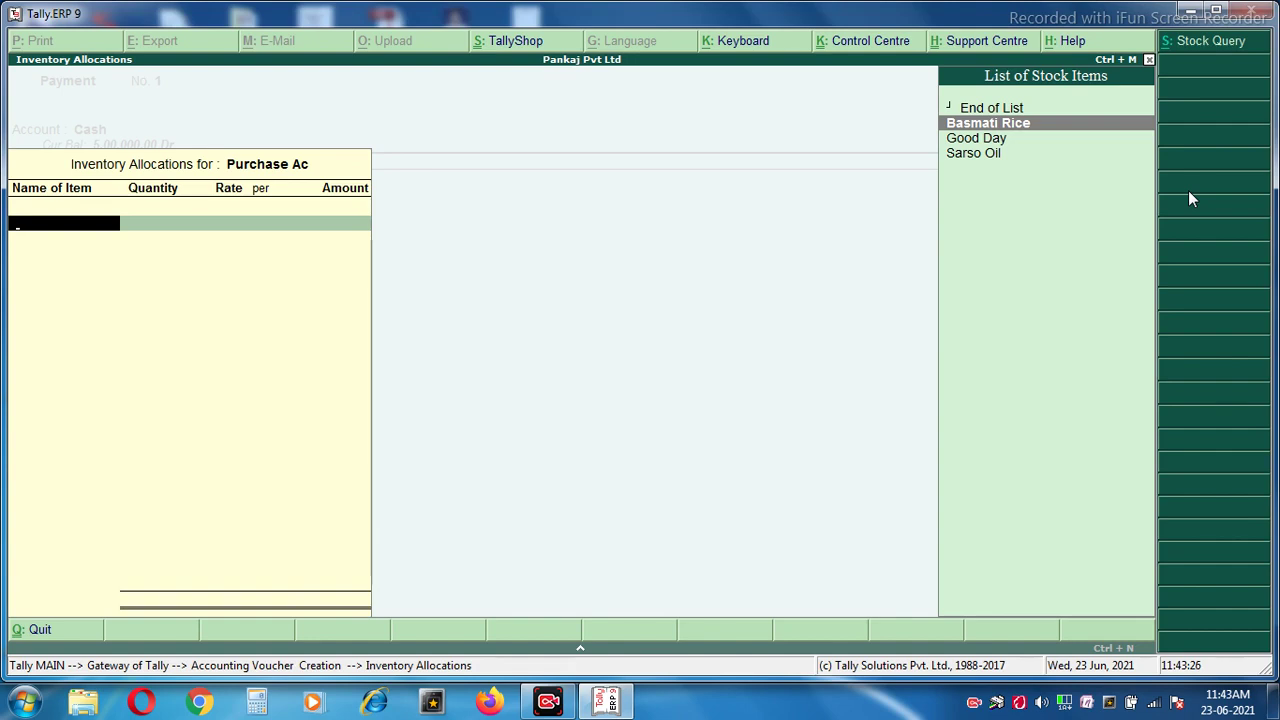
# Allocate 1,000 kg Basmati Rice at 80 and 500 lt Sarso Oil at 90.
pyautogui.press('Return')
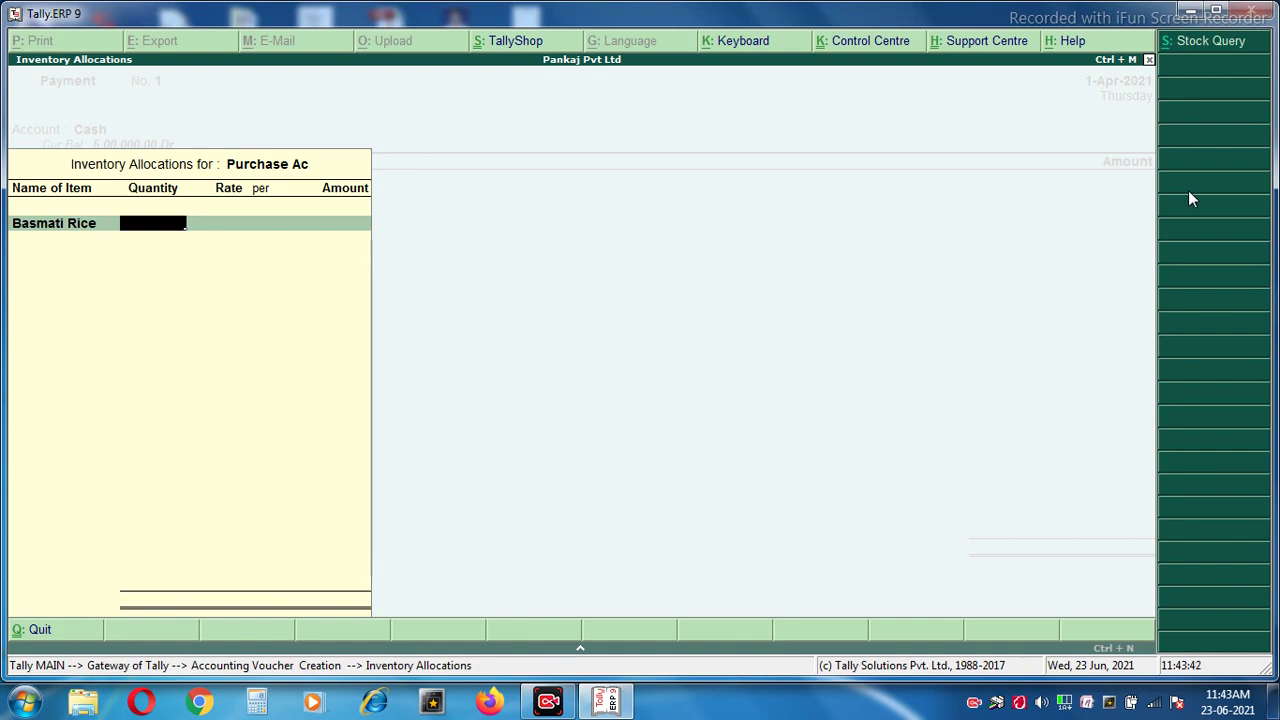
pyautogui.write('1,00')
pyautogui.write('00')
pyautogui.press('Return')
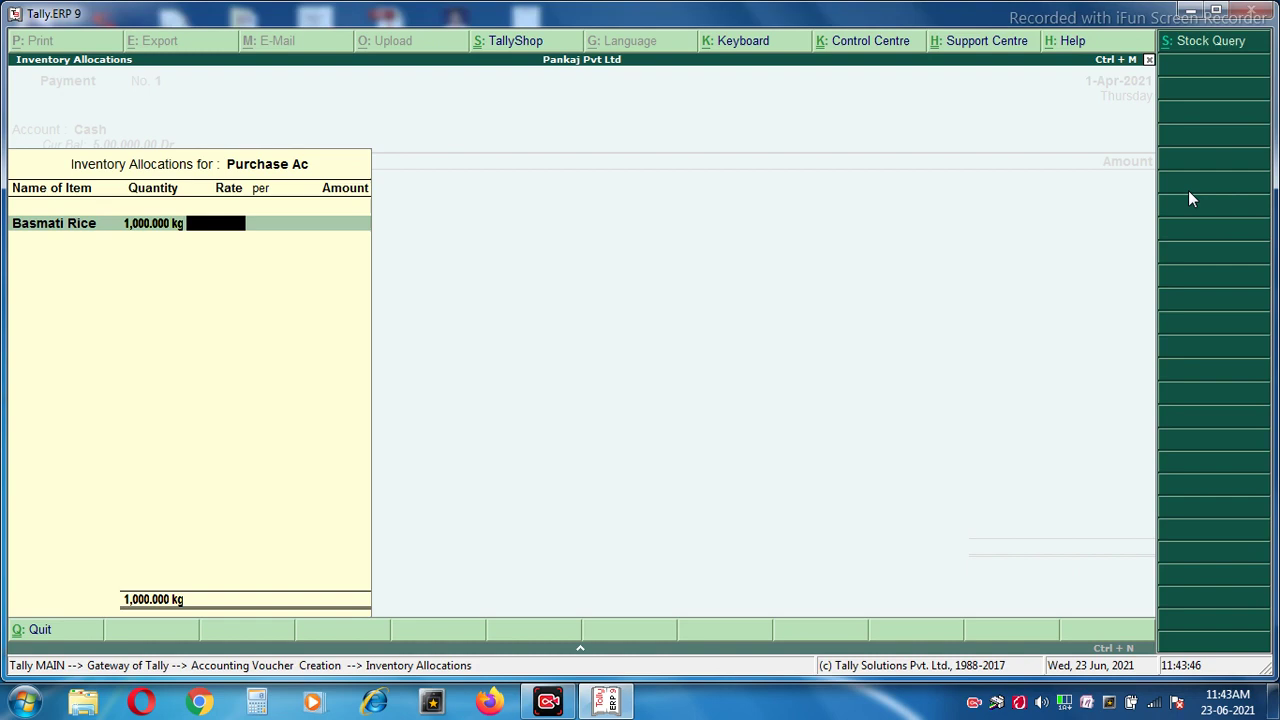
pyautogui.write('80')
pyautogui.press('Return')
pyautogui.press('Return')
pyautogui.press('Return')
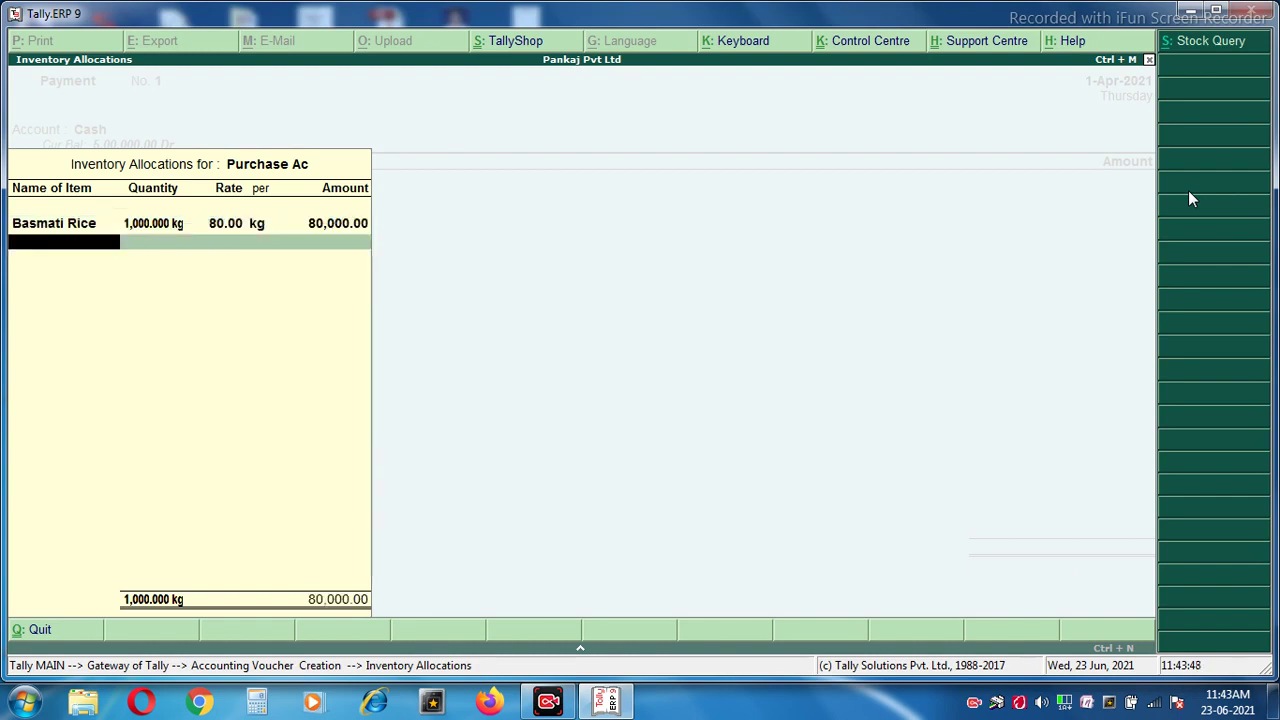
pyautogui.press('Down')
pyautogui.press('Down')
pyautogui.press('Down')
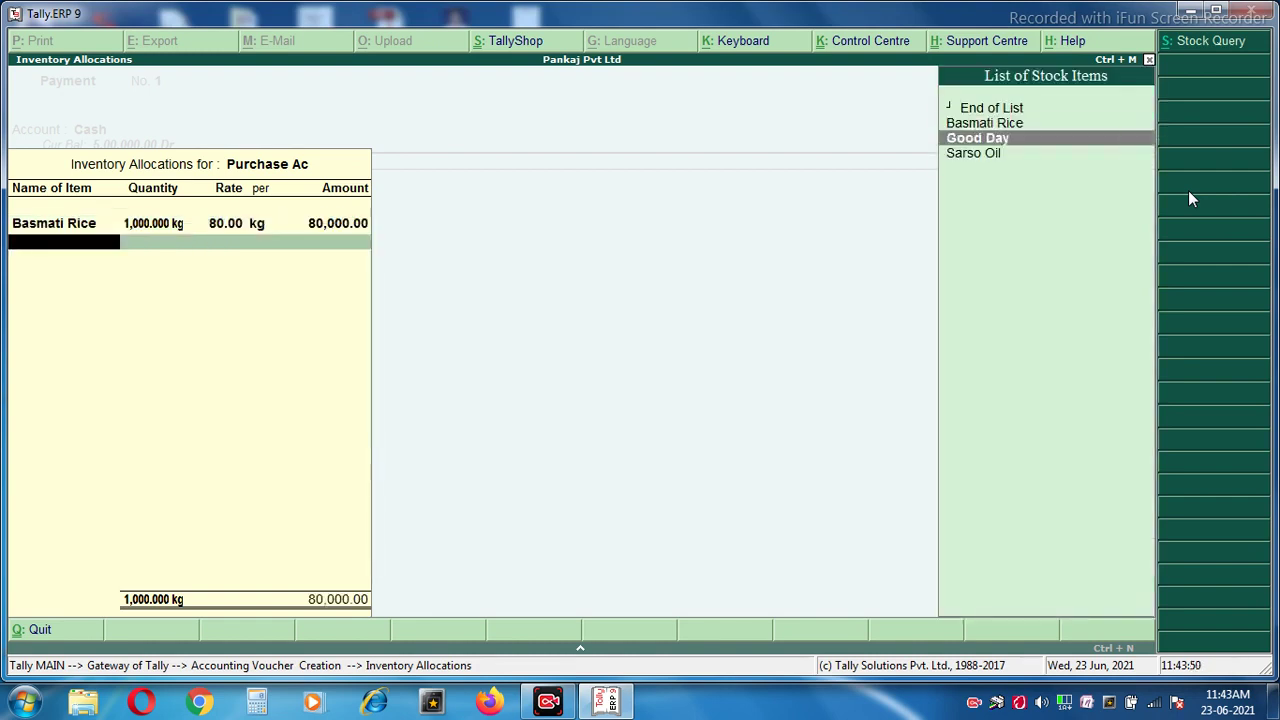
pyautogui.press('Return')
pyautogui.write('500')
pyautogui.press('Return')
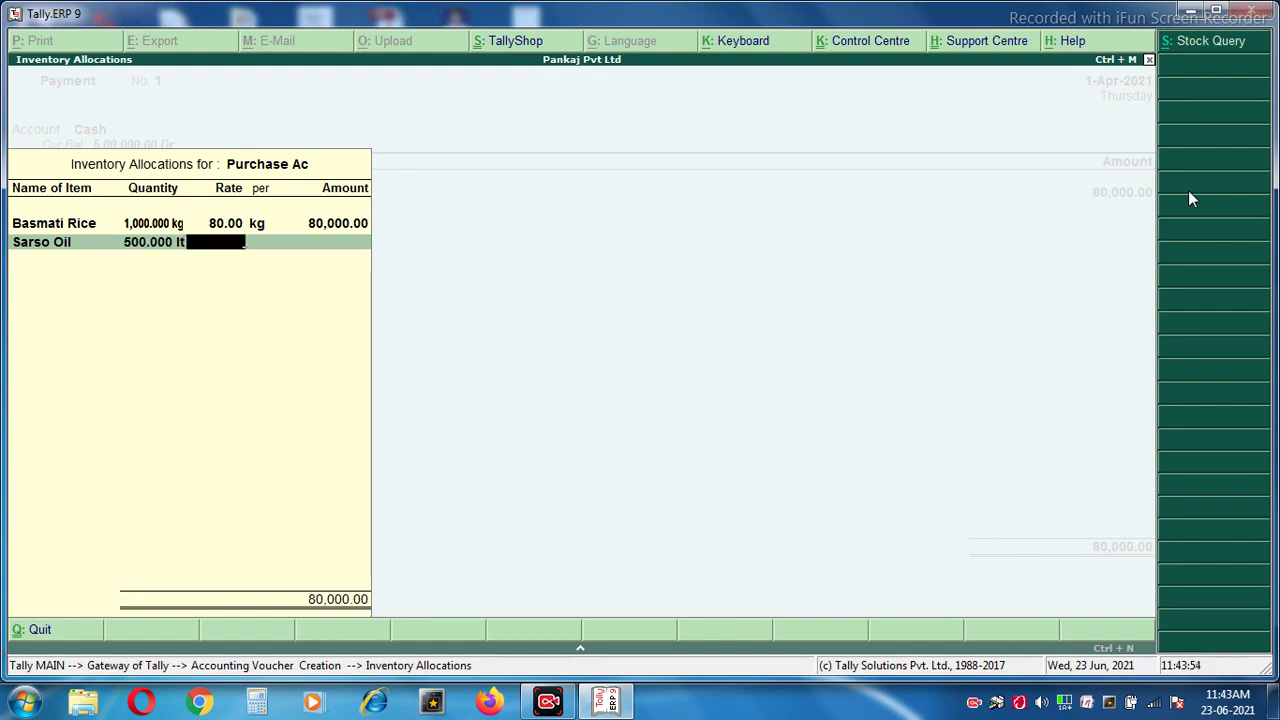
pyautogui.write('90')
pyautogui.press('Return')
pyautogui.press('Return')
pyautogui.press('Return')
# Add 100 pcs of Good Day at a rate of 4.50.
pyautogui.press('Down')
pyautogui.press('Down')
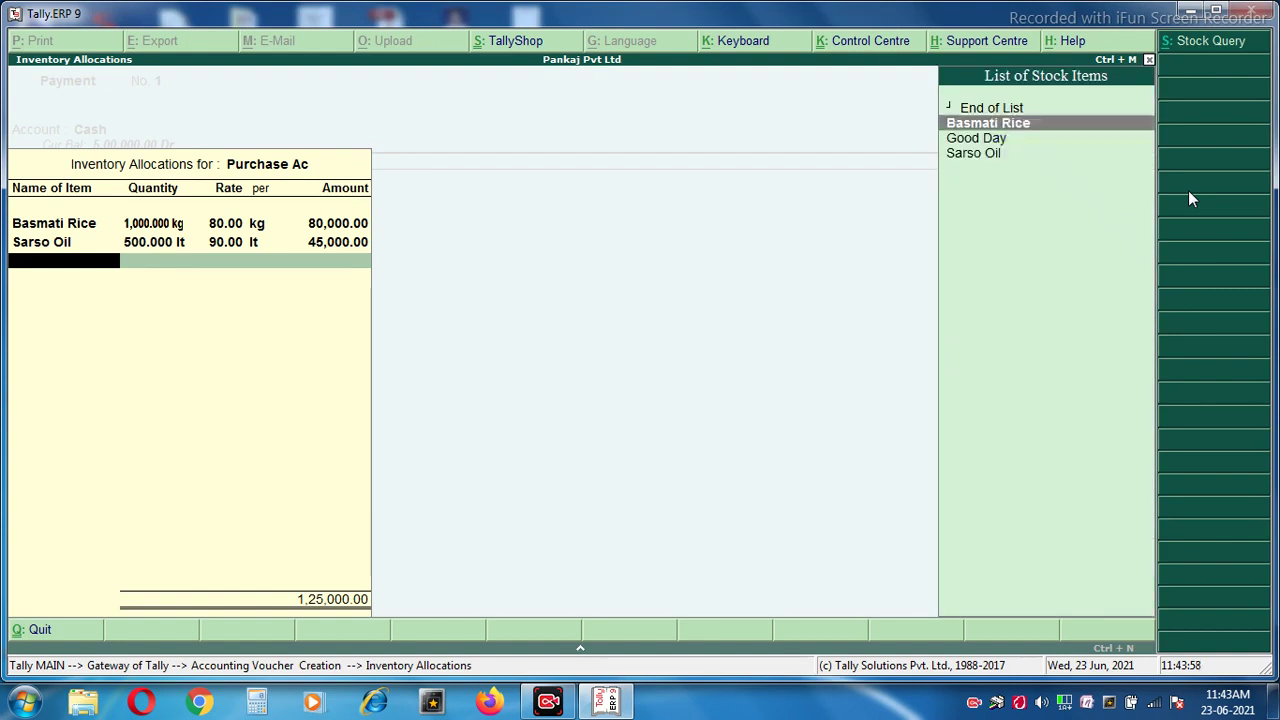
pyautogui.press('Return')
pyautogui.write('100')
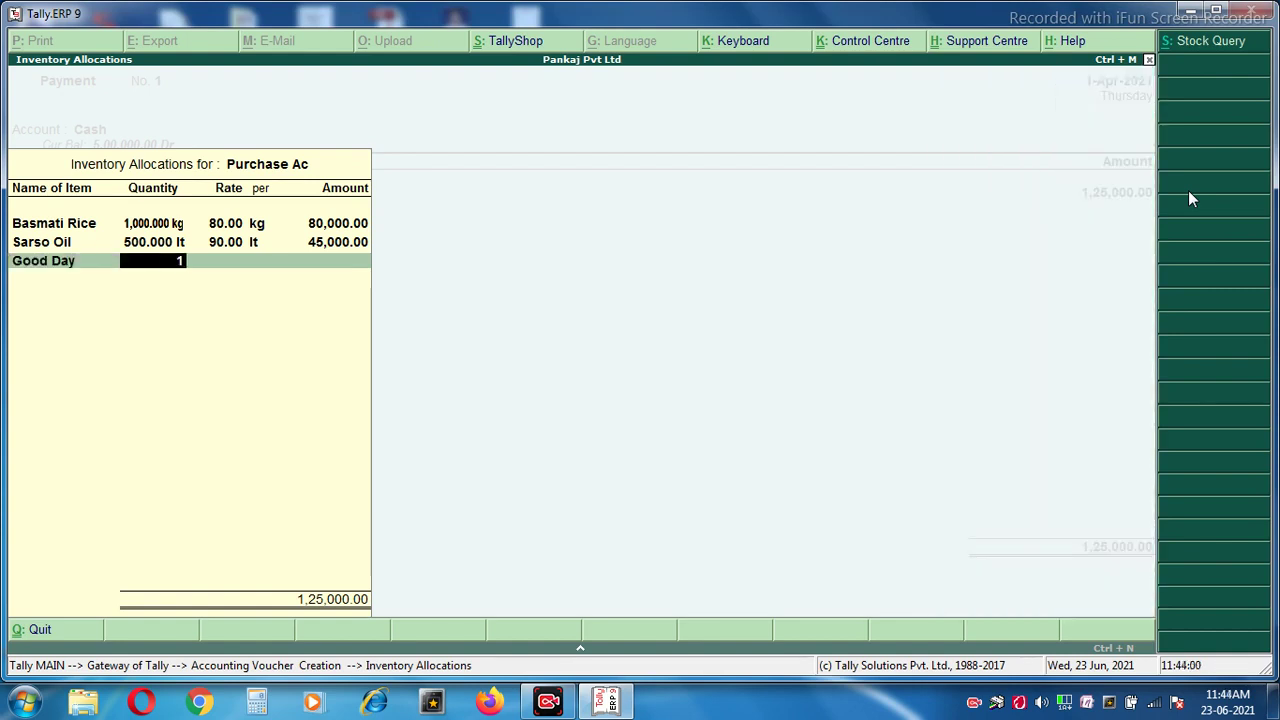
pyautogui.press('Return')
pyautogui.write('1')
pyautogui.press('BackSpace')
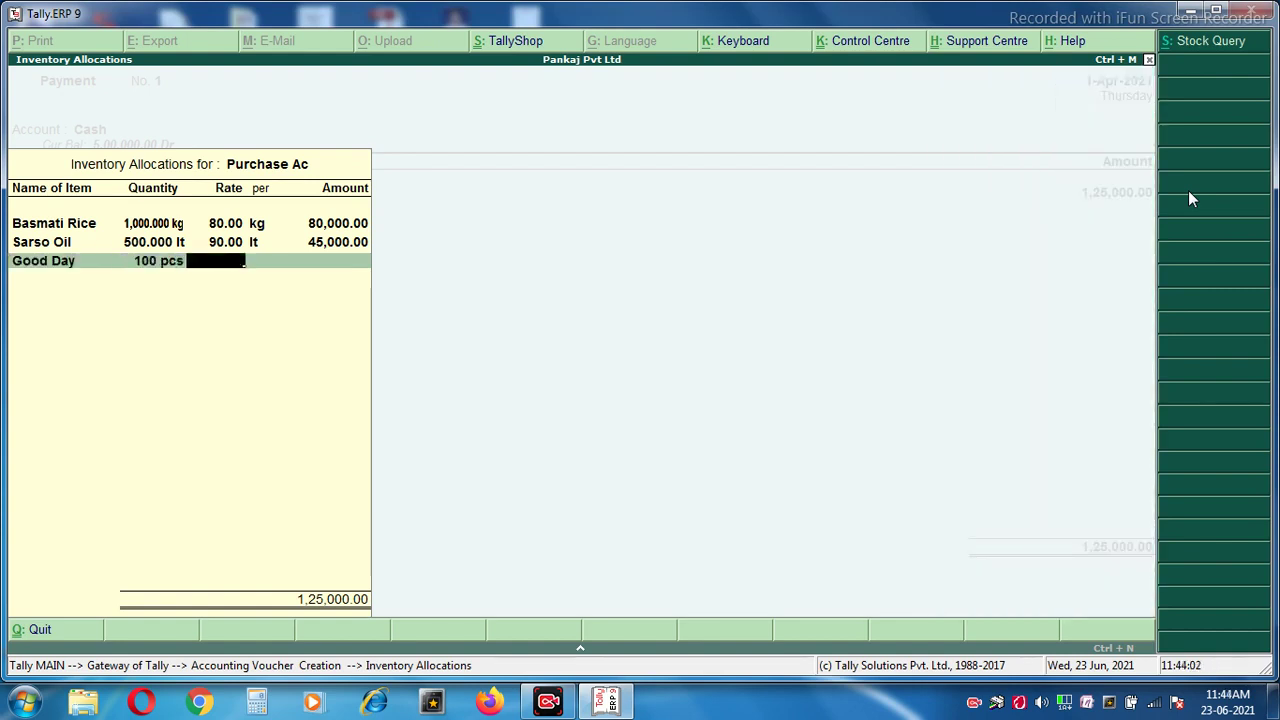
pyautogui.write('4.5')
pyautogui.press('Return')
pyautogui.press('Return')
pyautogui.press('Return')
pyautogui.press('Return')
pyautogui.press('Return')
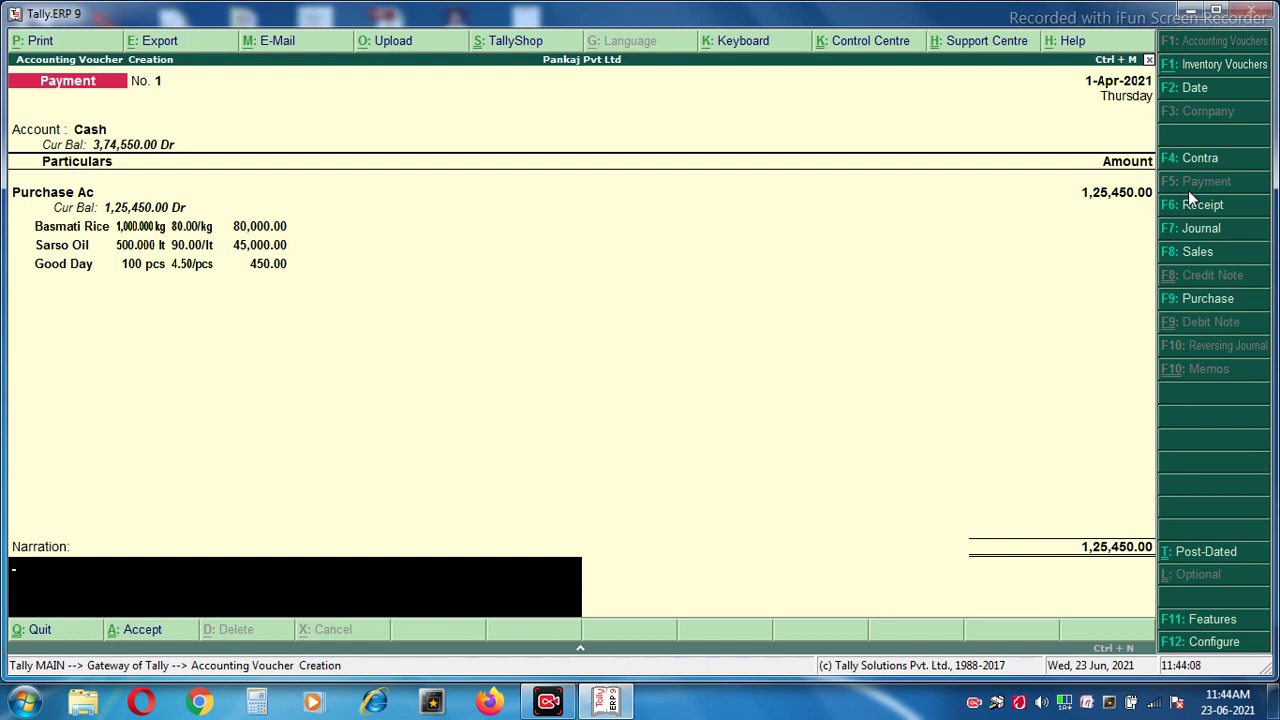
# Enter the narration 'goods purchase on cash' and save the payment voucher.
pyautogui.write('goods purchase on cash')
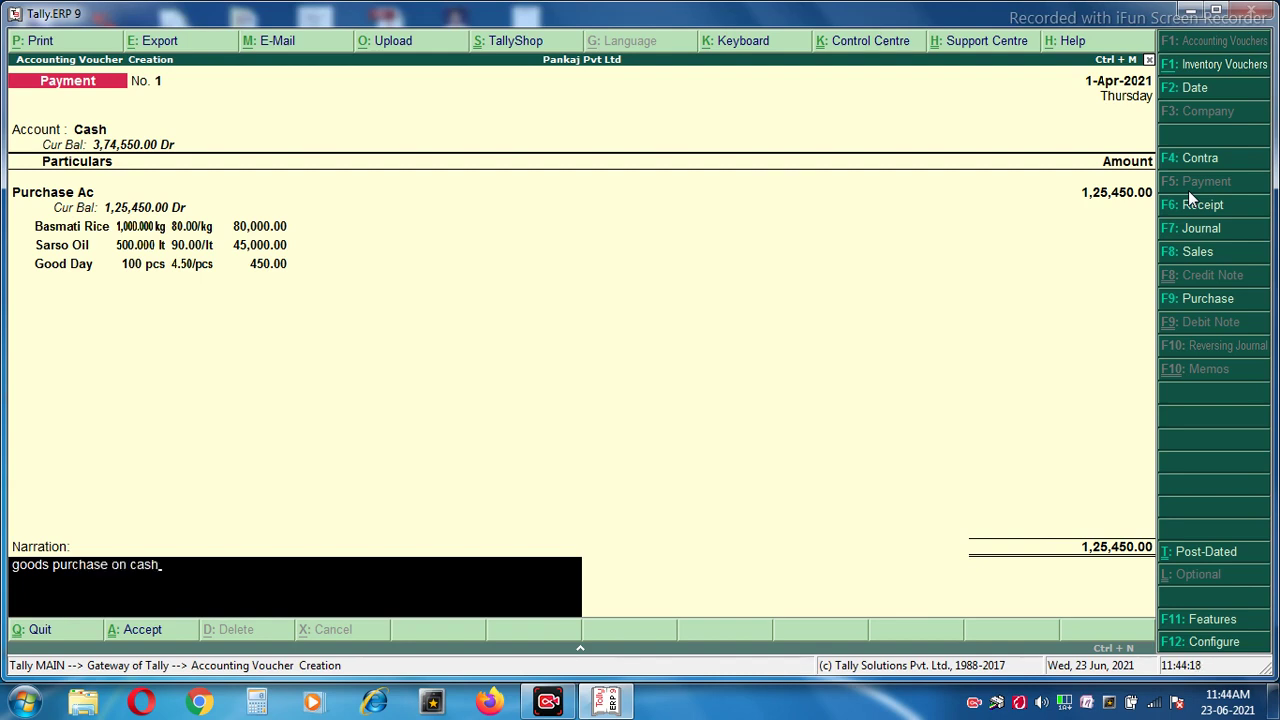
pyautogui.press('Return')
pyautogui.press('Return')
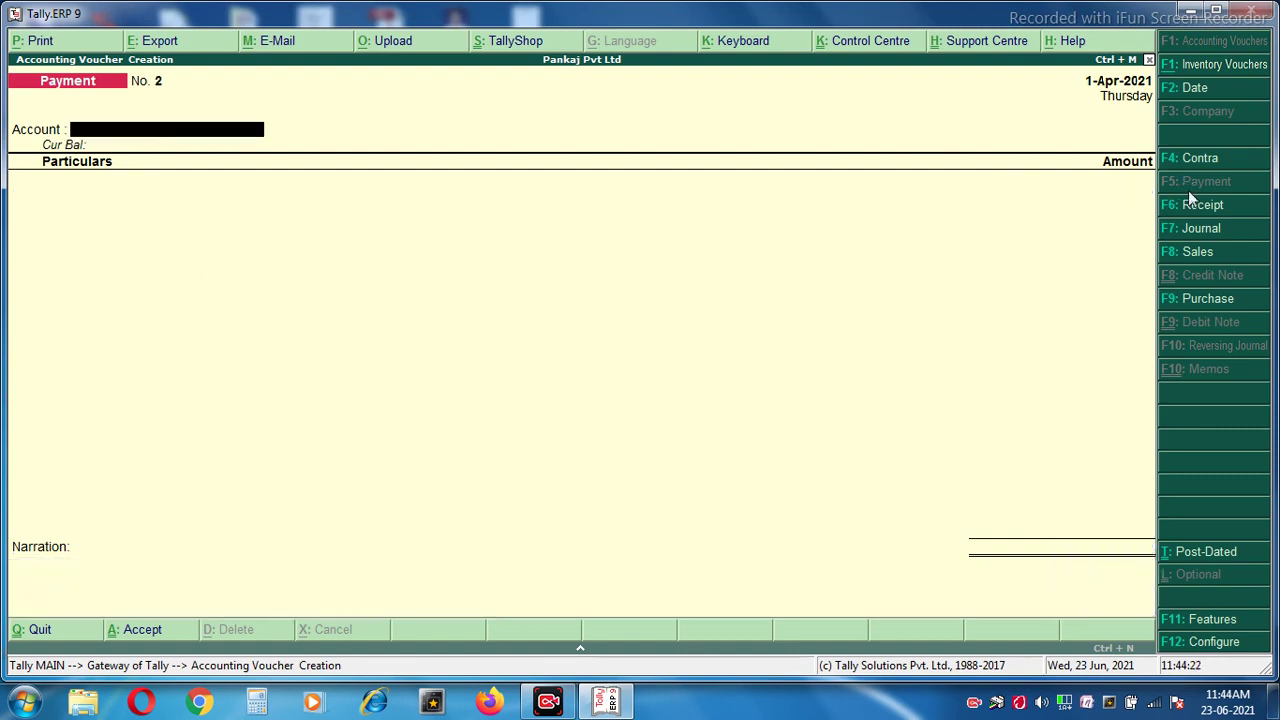
# Start a sales voucher with reference 212112, party Cash, state Bihar and Sales Ac ledger.
pyautogui.click(1189, 256)
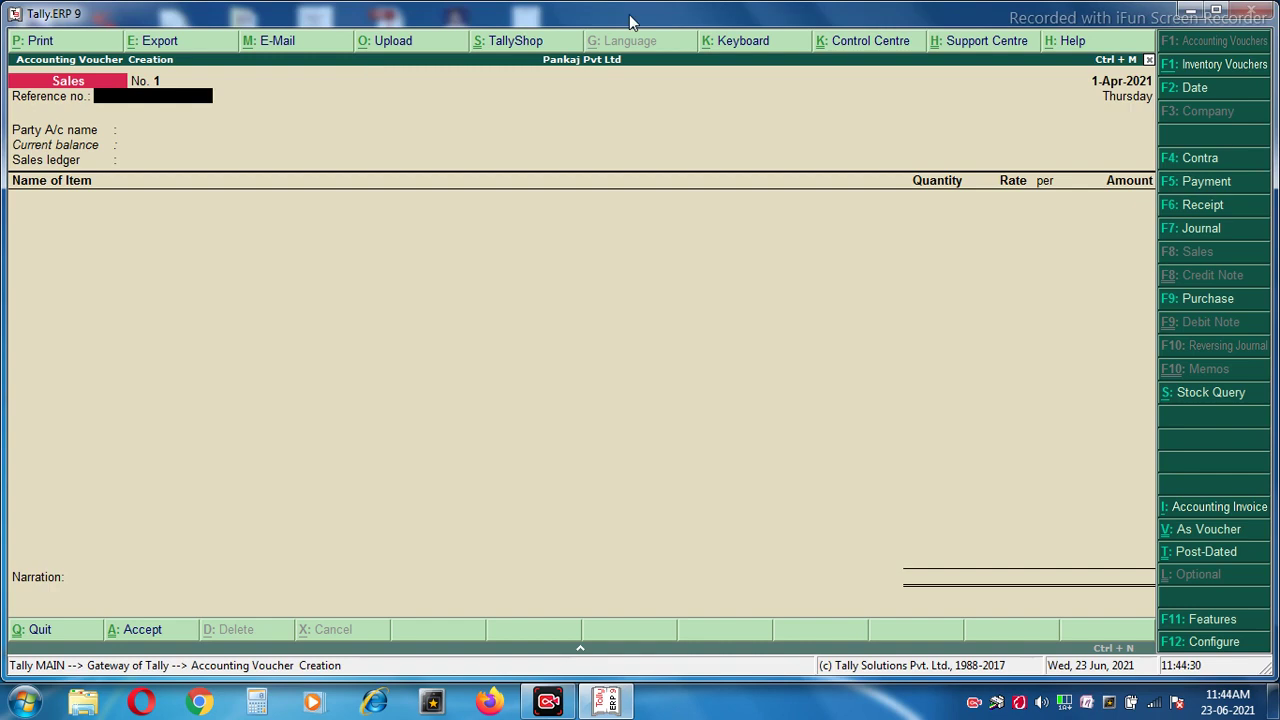
pyautogui.write('212112')
pyautogui.press('Return')
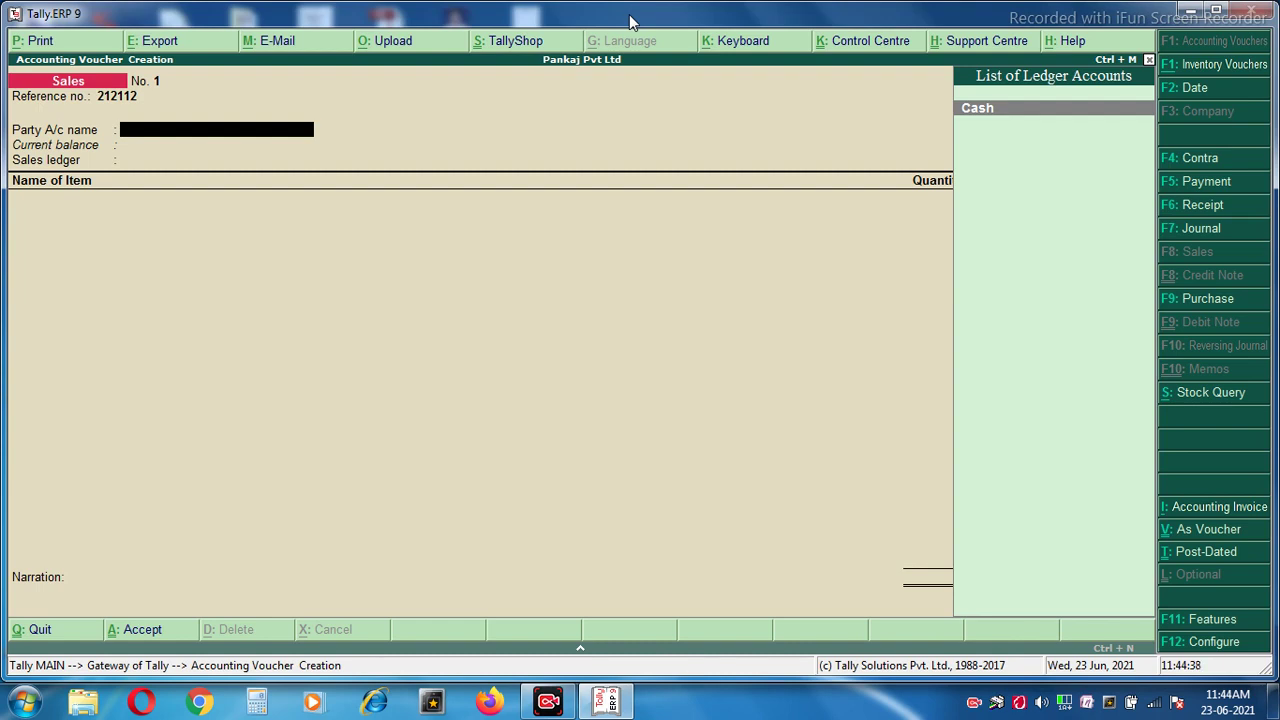
pyautogui.press('Return')
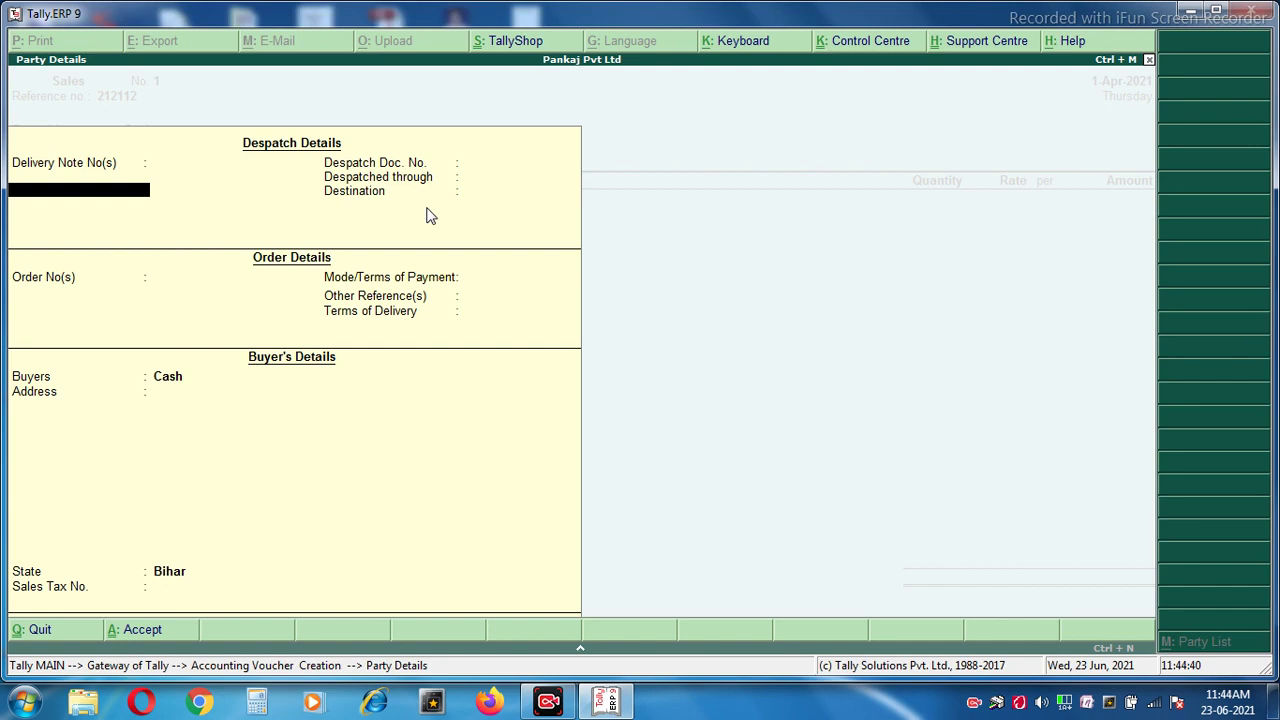
pyautogui.press('Return')
pyautogui.press('Return')
pyautogui.press('Return')
pyautogui.press('Return')
pyautogui.press('Return')
pyautogui.press('Return')
pyautogui.press('Return')
pyautogui.press('Return')
pyautogui.press('Return')
pyautogui.press('Return')
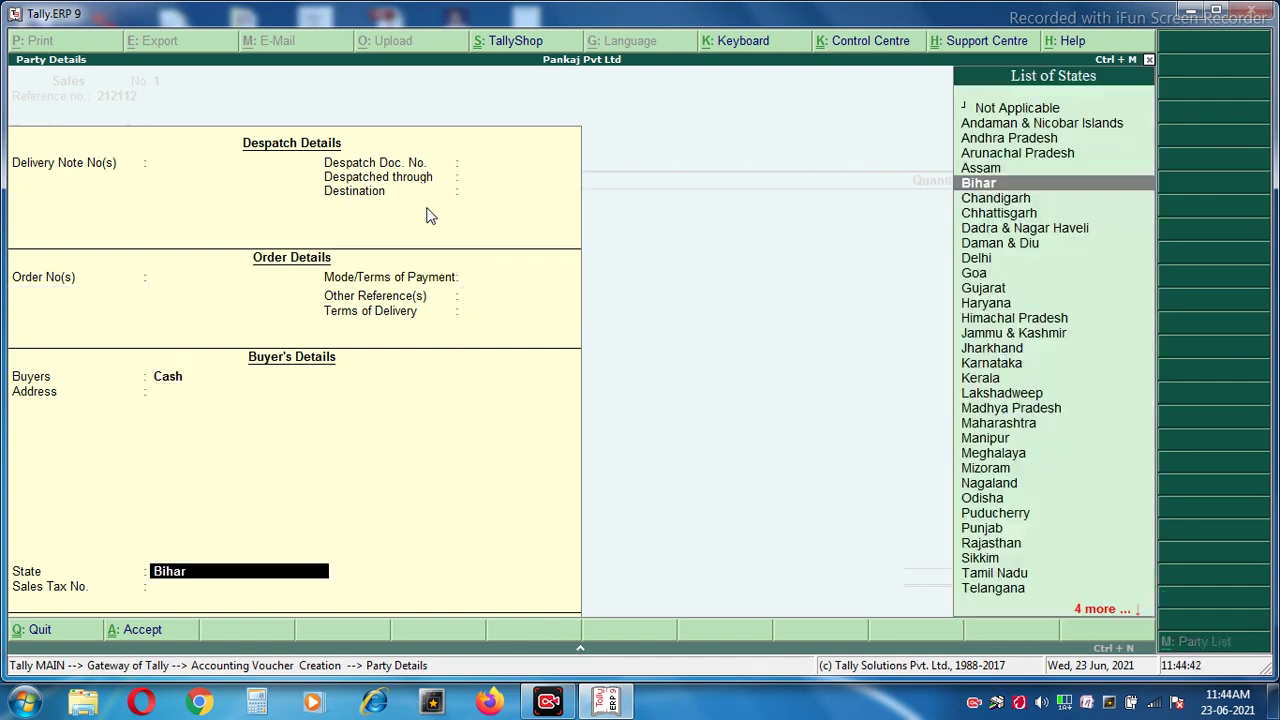
pyautogui.press('Return')
pyautogui.press('Return')
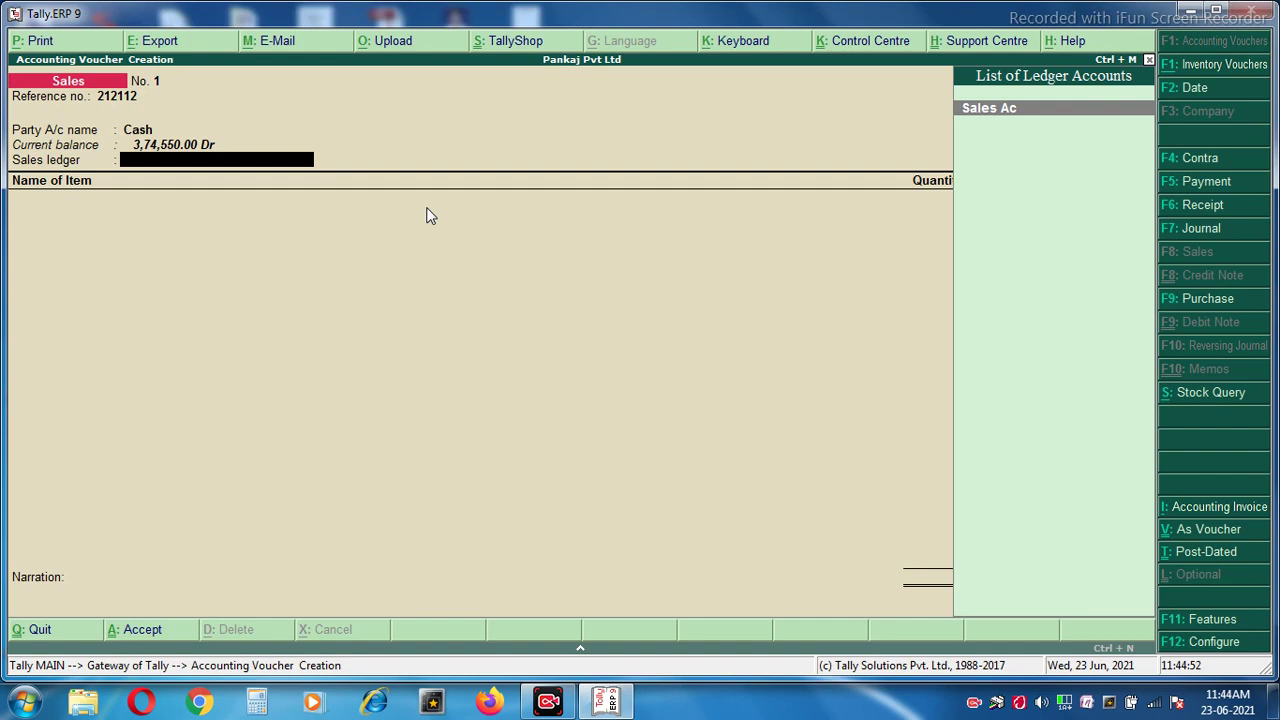
pyautogui.press('Return')
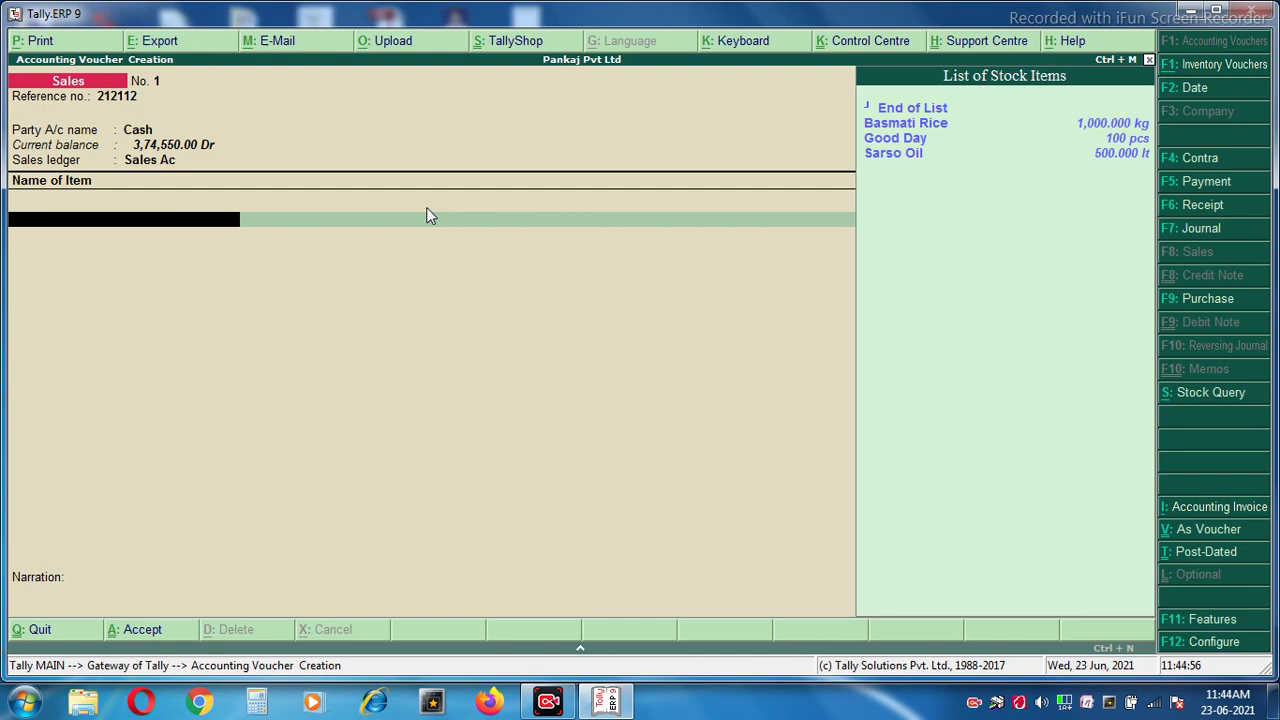
# Add 5 kg Basmati Rice at 120.00, amounting to 600.00.
pyautogui.press('Down')
pyautogui.press('Return')
pyautogui.write('5')
pyautogui.press('Return')
pyautogui.write('120')
pyautogui.press('Return')
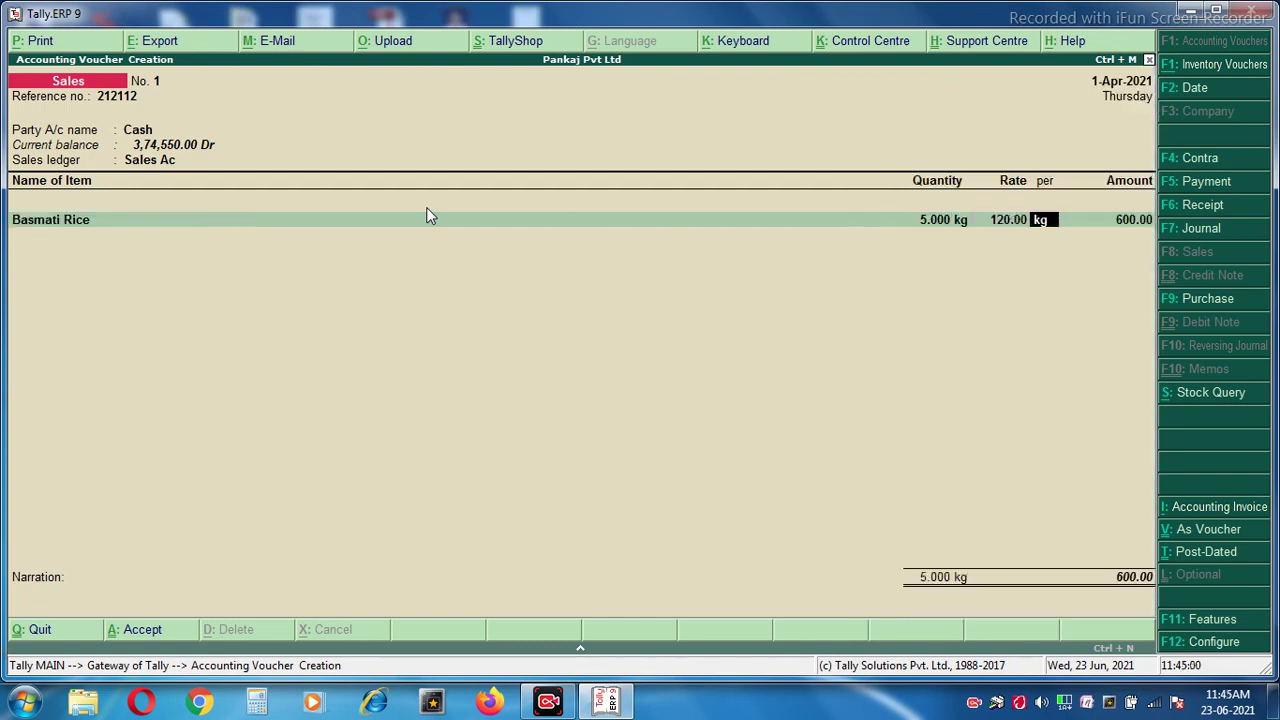
pyautogui.press('Return')
pyautogui.press('Return')
# Add 1 lt Sarso Oil at 200.00 and save the 800.00 sales voucher.
pyautogui.press('Down')
pyautogui.press('Down')
pyautogui.press('Down')
pyautogui.press('Return')
pyautogui.write('1')
pyautogui.press('Return')
pyautogui.write('200')
pyautogui.press('Return')
pyautogui.press('Return')
pyautogui.press('Return')
pyautogui.press('Return')
pyautogui.press('Return')
pyautogui.press('Return')
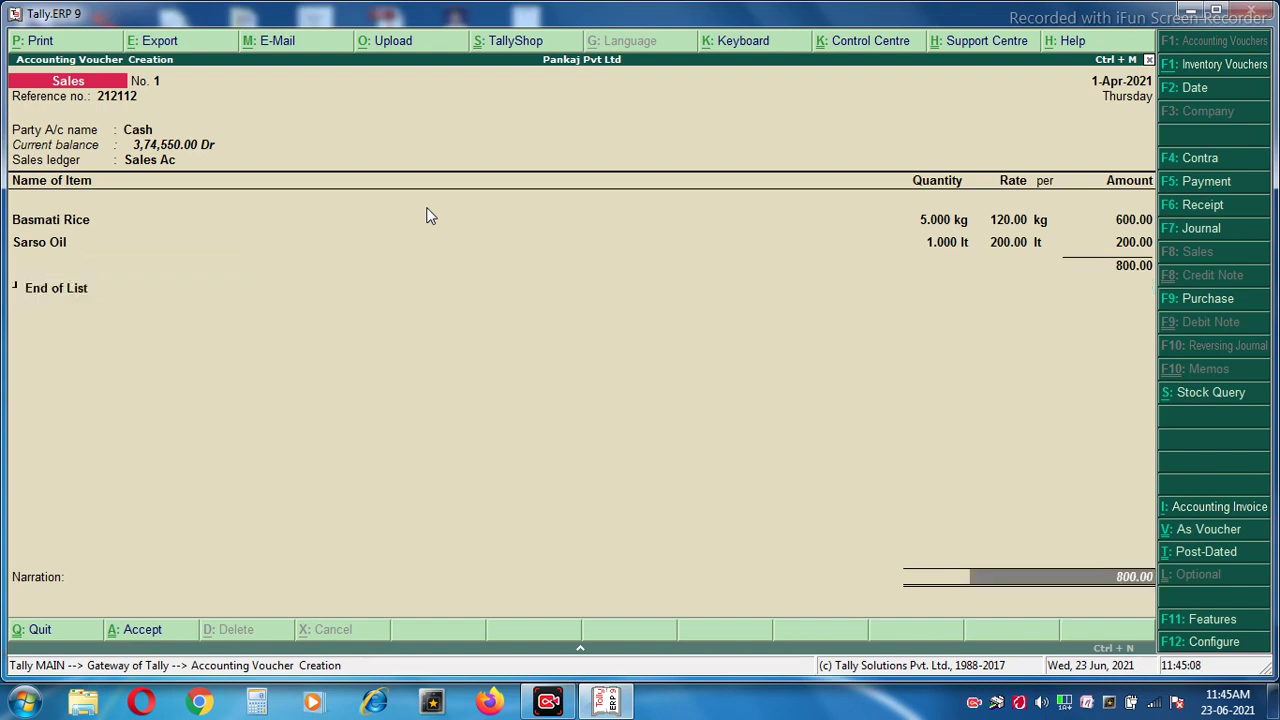
pyautogui.press('Return')
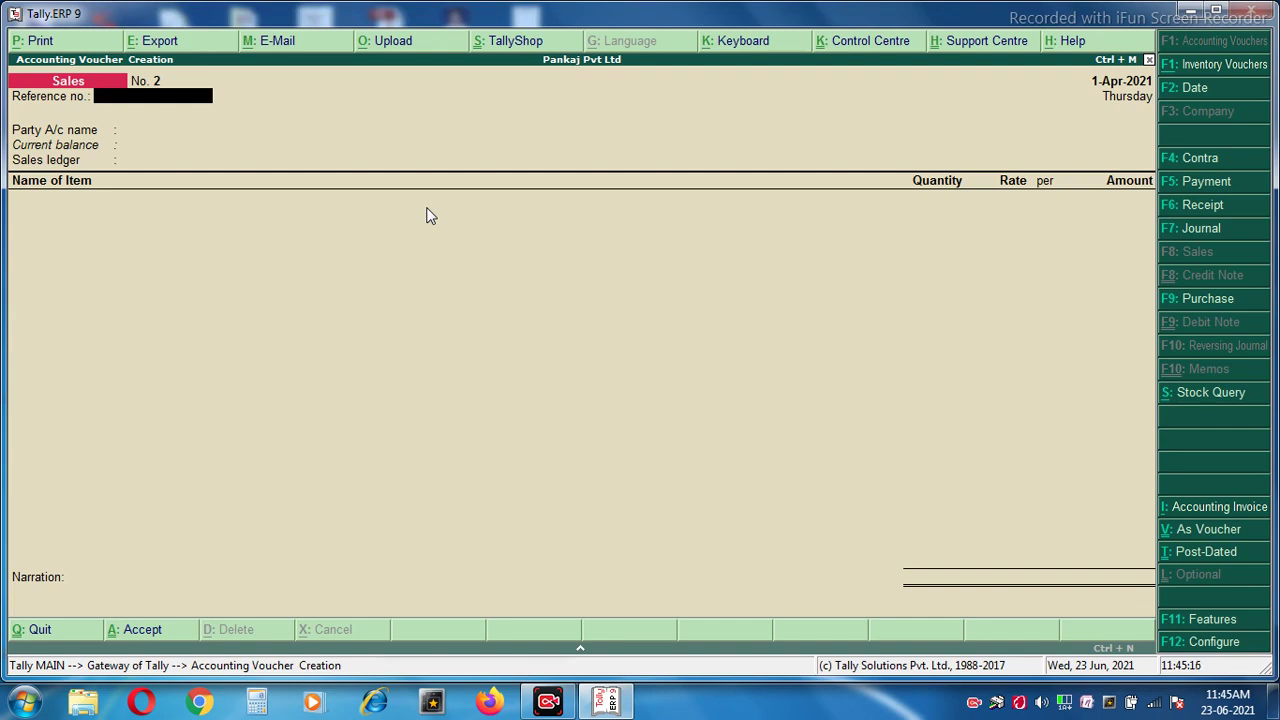
# Quit the blank sales voucher and go to the Display menu from Gateway of Tally.
pyautogui.press('Escape')
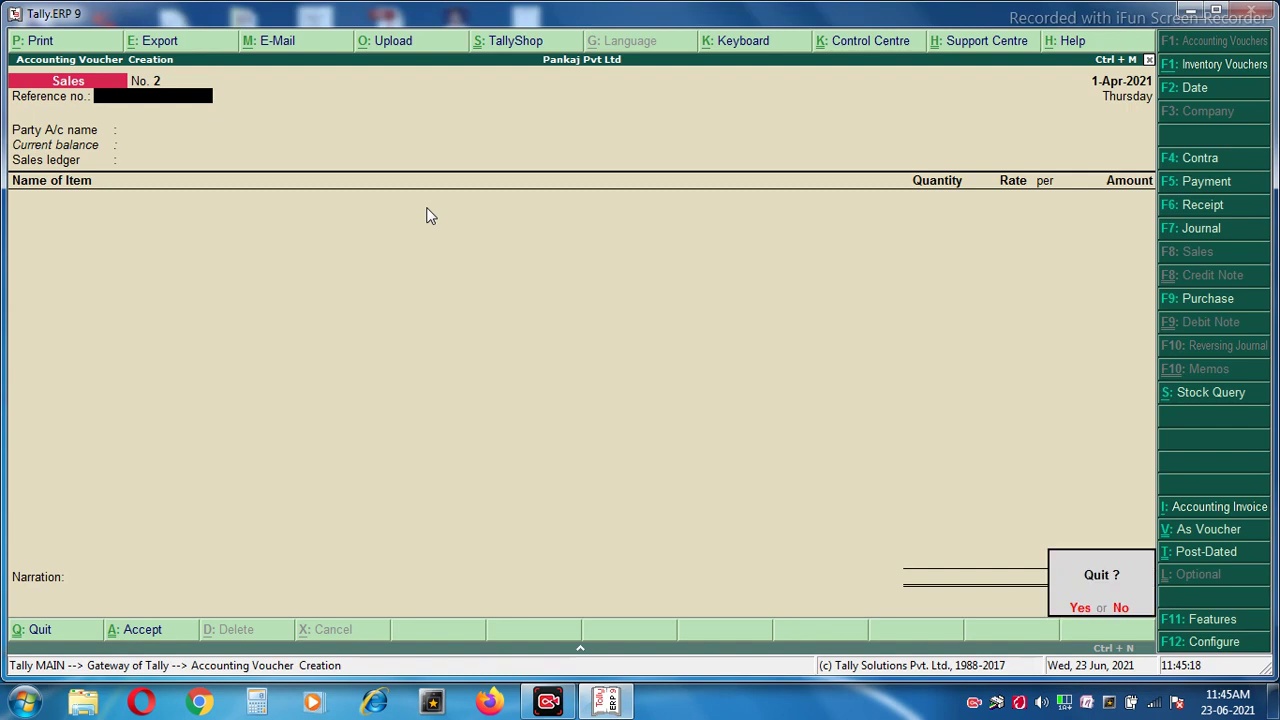
pyautogui.press('Return')
pyautogui.press('Down')
pyautogui.press('Down')
pyautogui.press('Down')
pyautogui.press('Down')
pyautogui.press('Down')
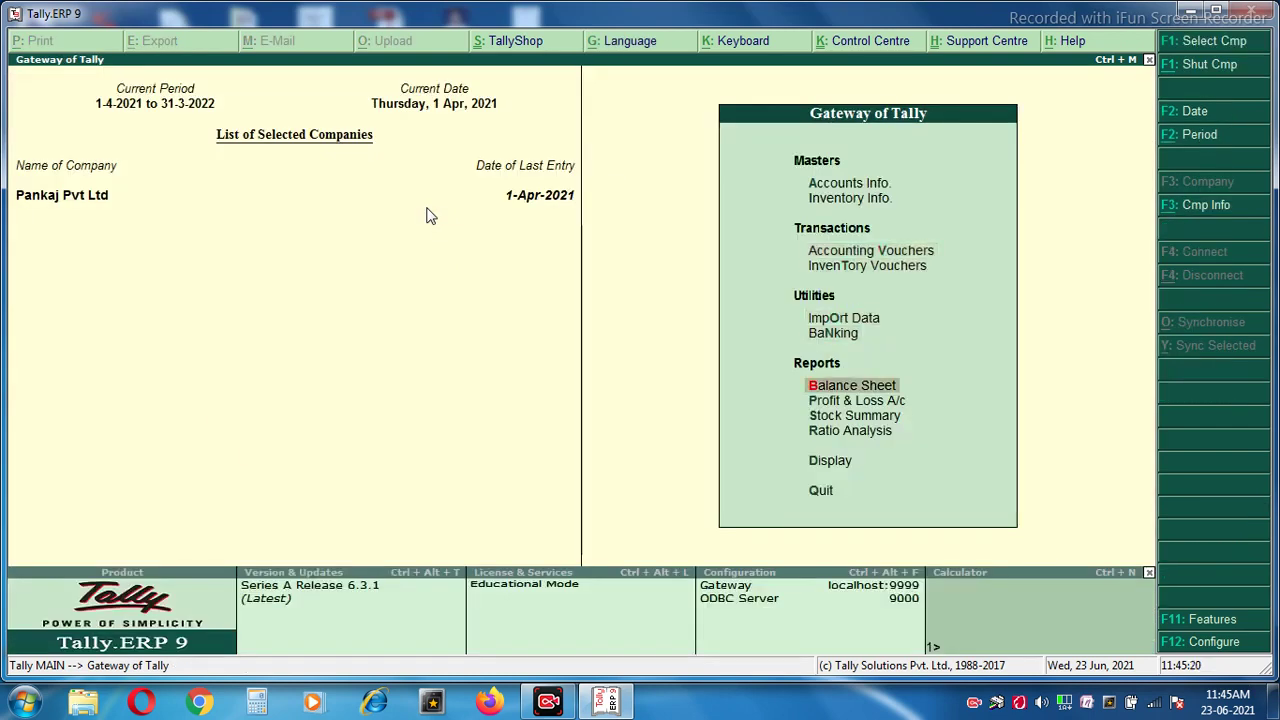
pyautogui.press('Down')
pyautogui.press('Down')
pyautogui.press('Down')
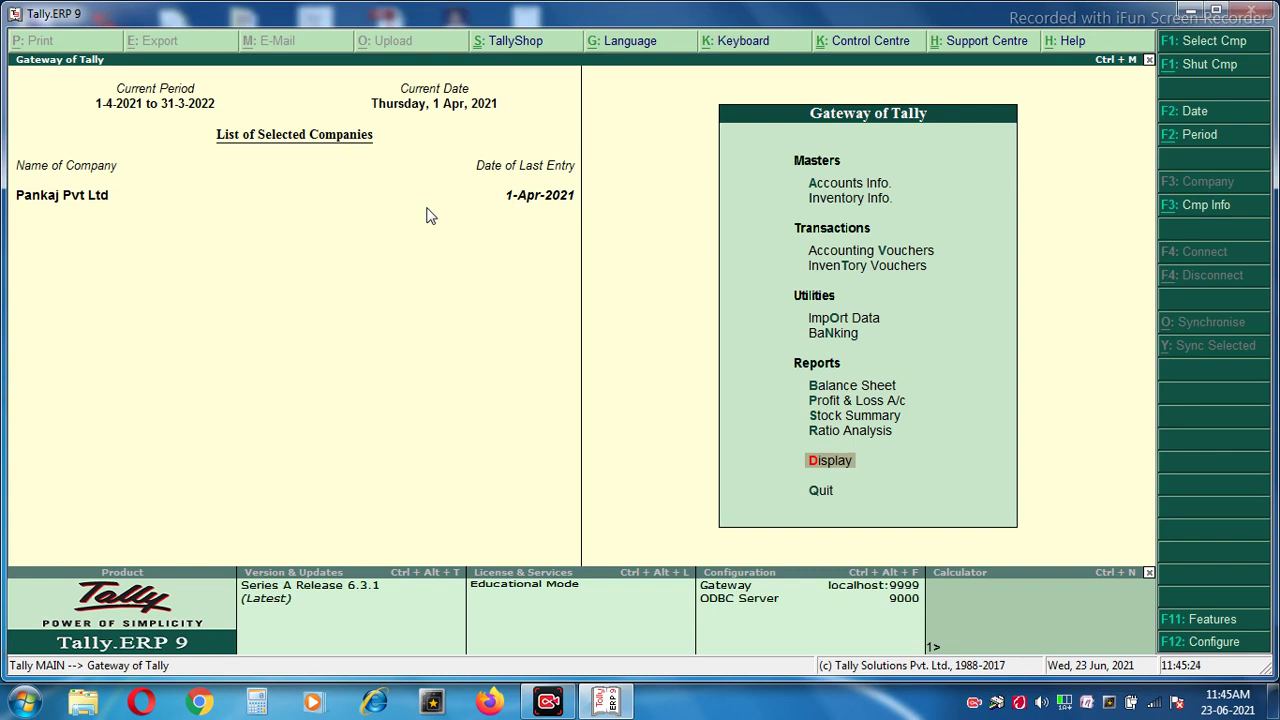
pyautogui.press('Return')
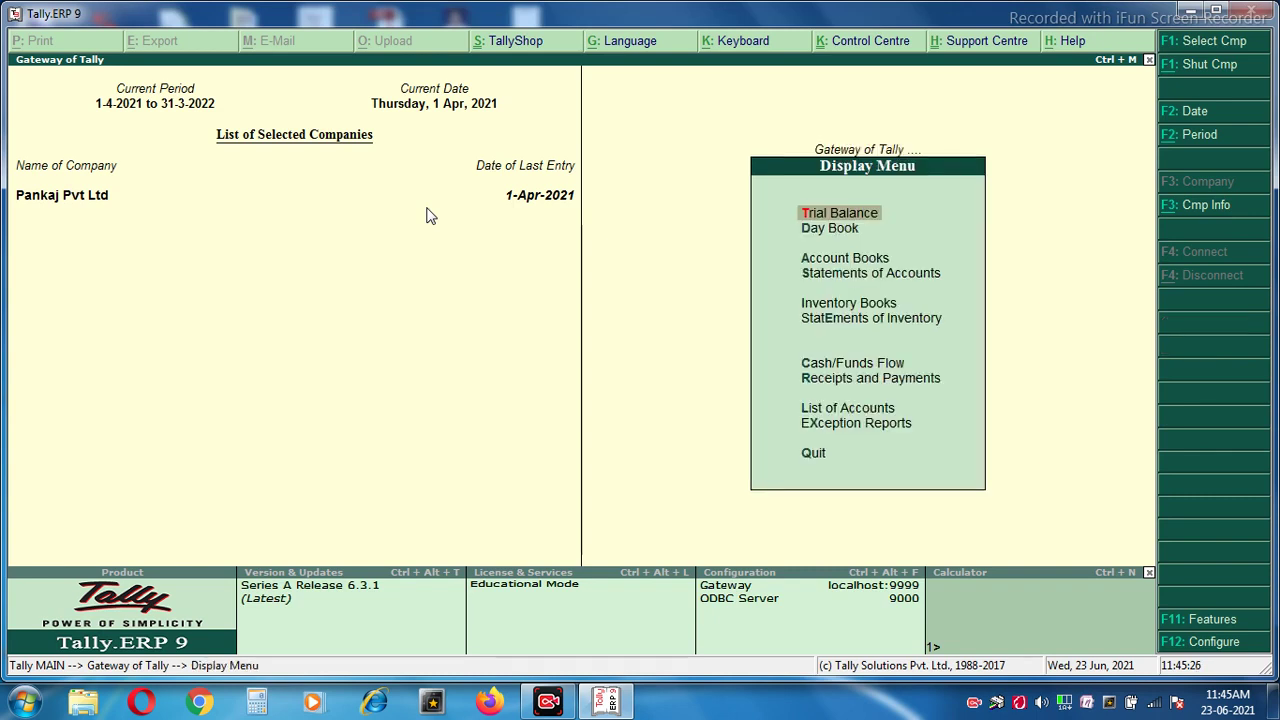
# Open the Cash sales voucher from the Day Book.
pyautogui.press('Down')
pyautogui.press('Return')
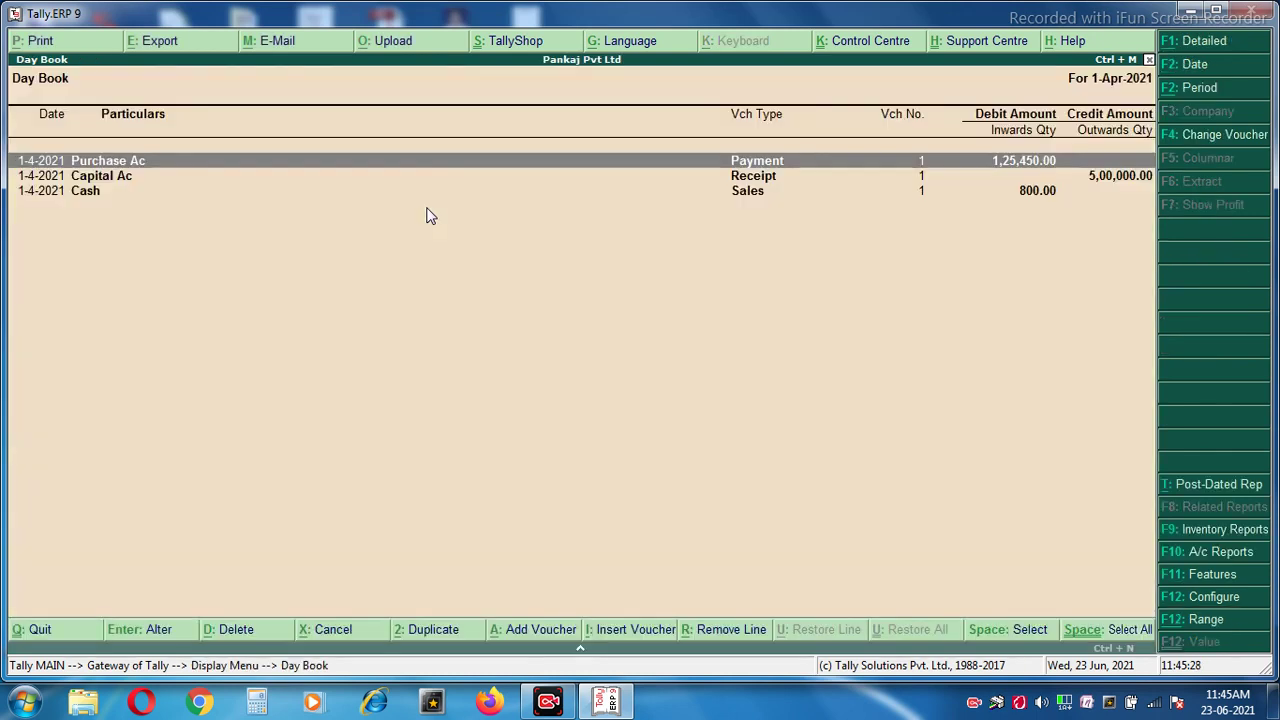
pyautogui.press('Escape')
pyautogui.press('Escape')
pyautogui.press('Down')
pyautogui.press('Up')
pyautogui.press('Escape')
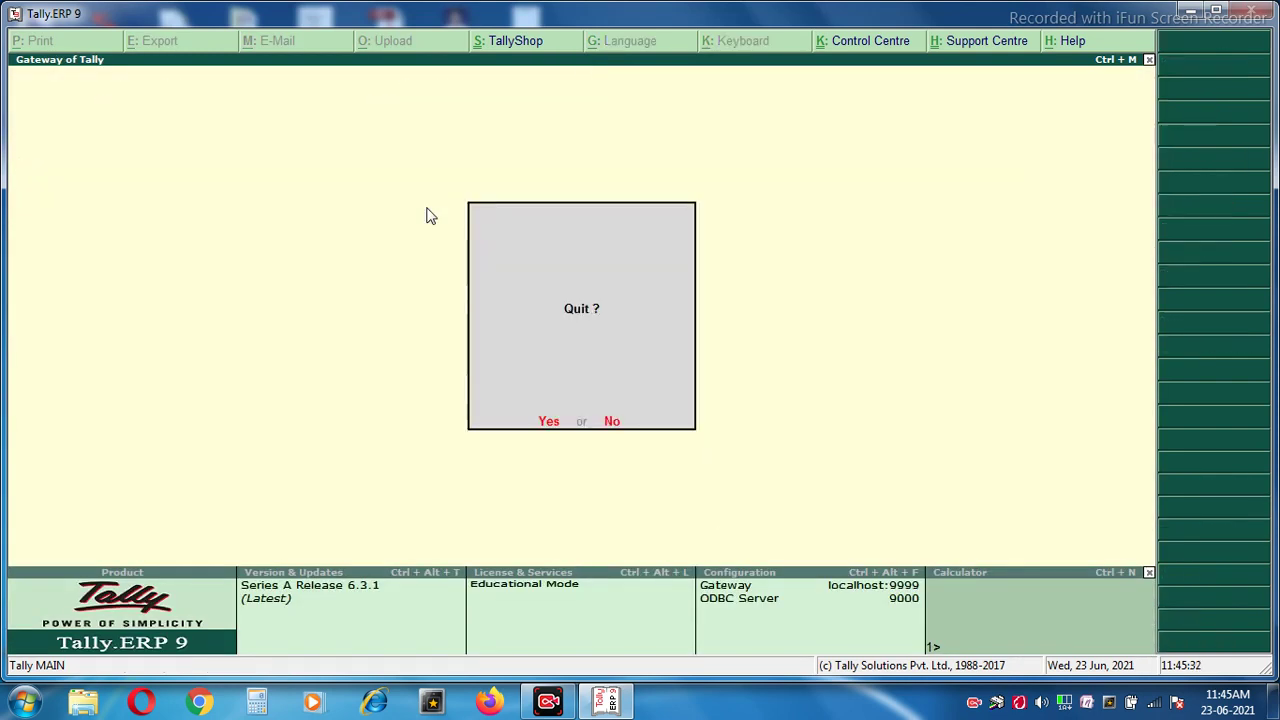
pyautogui.press('n')
pyautogui.press('Down')
pyautogui.press('Down')
pyautogui.press('Down')
pyautogui.press('Down')
pyautogui.press('Down')
pyautogui.press('Down')
pyautogui.press('Down')
pyautogui.press('Down')
pyautogui.press('Down')
pyautogui.press('Down')
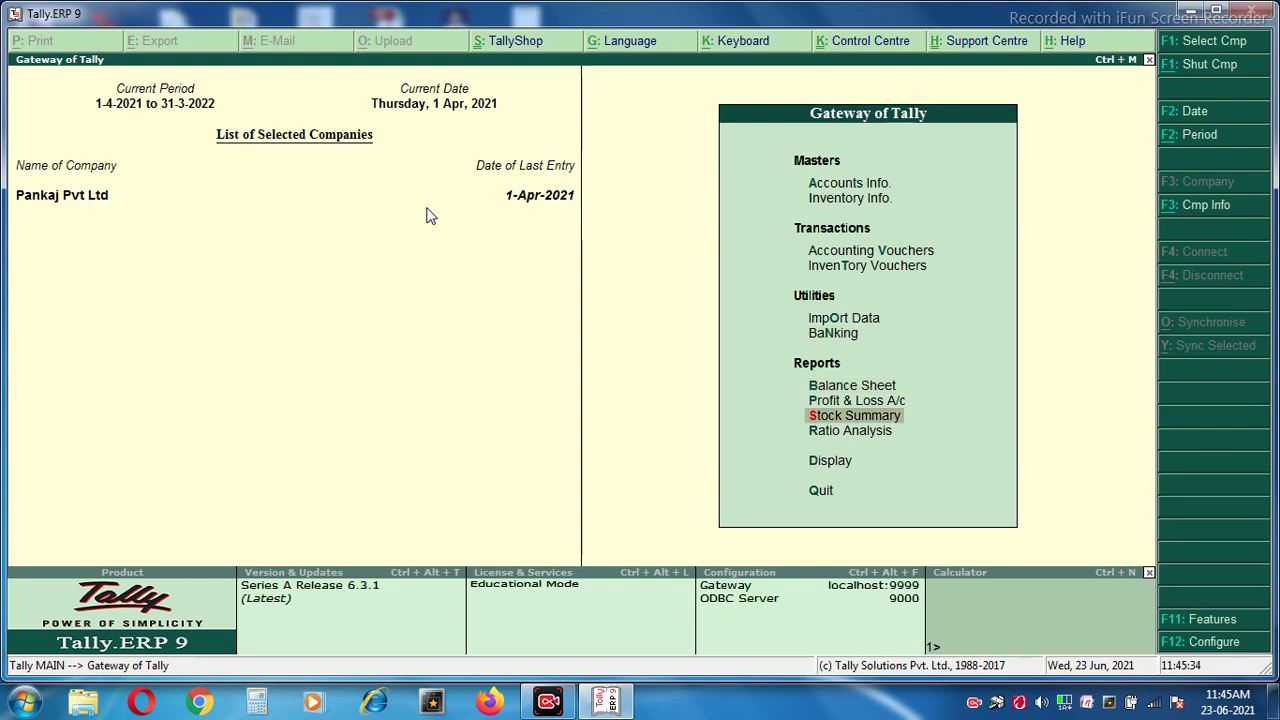
pyautogui.press('Return')
pyautogui.press('Down')
pyautogui.press('Return')
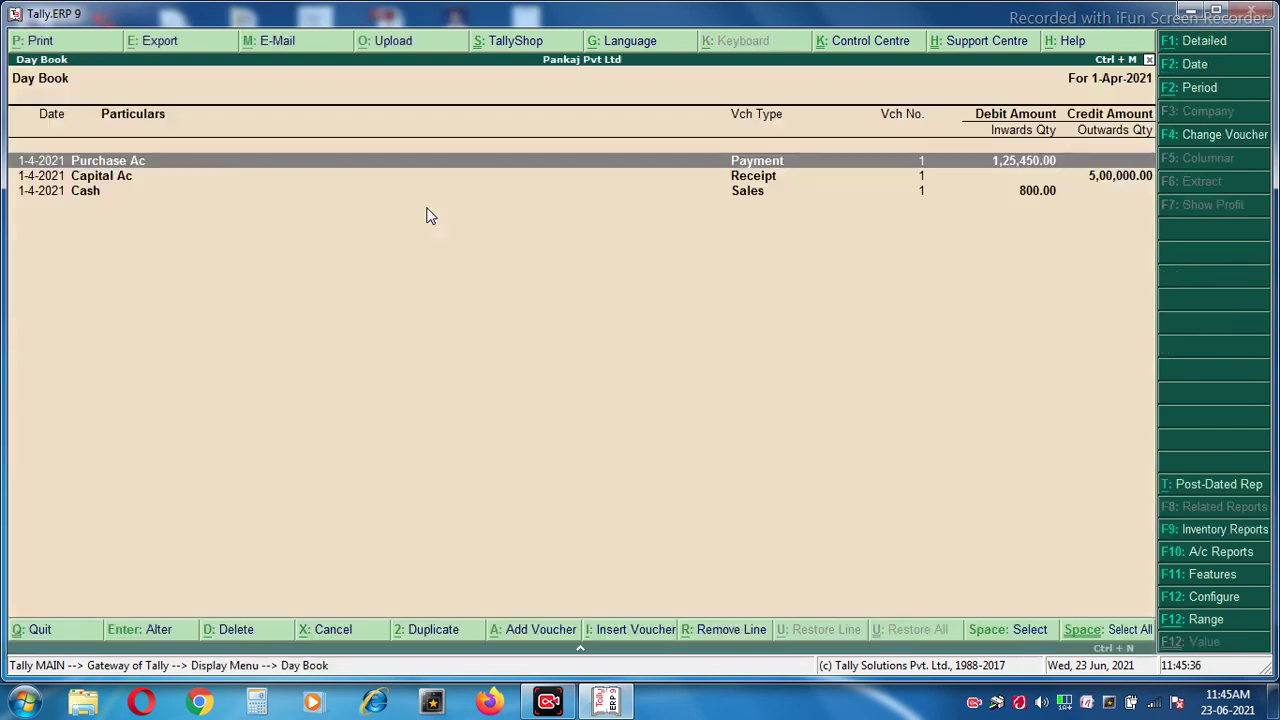
pyautogui.press('Down')
pyautogui.press('Down')
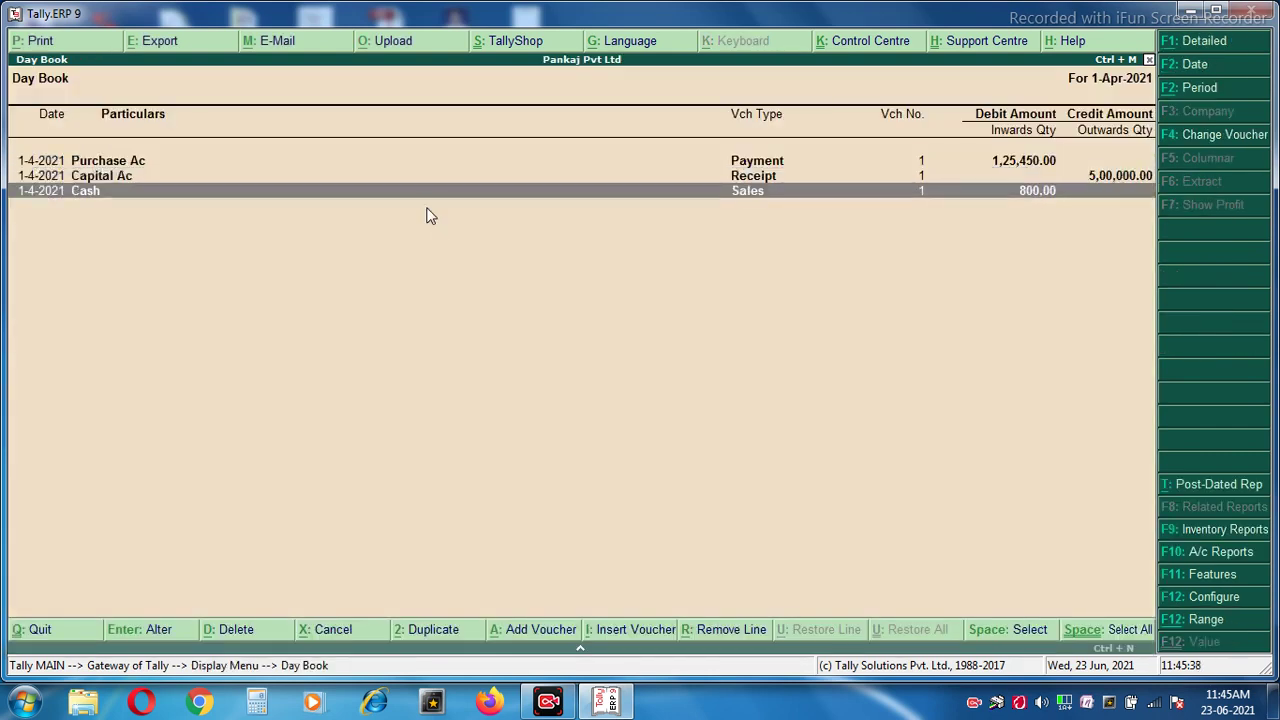
pyautogui.press('Return')
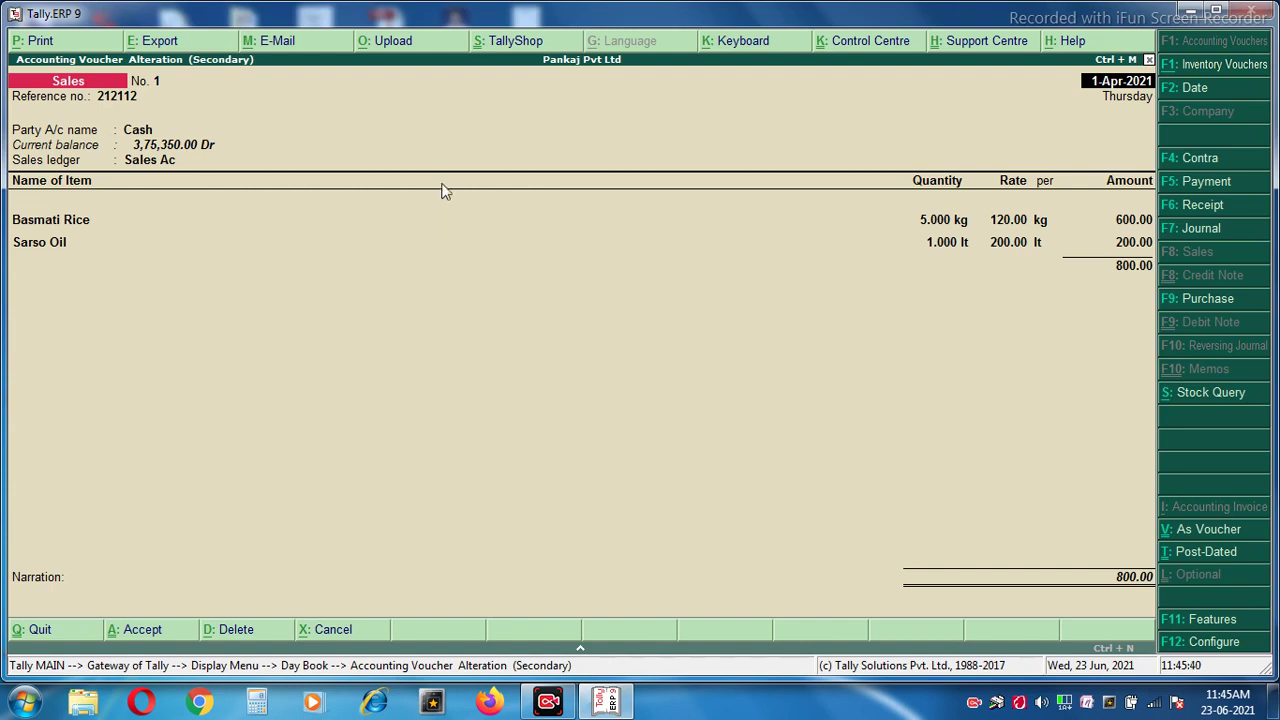
# Preview the printed invoice for Sales No. 1 (800.00), then close the preview.
pyautogui.click(40, 42)
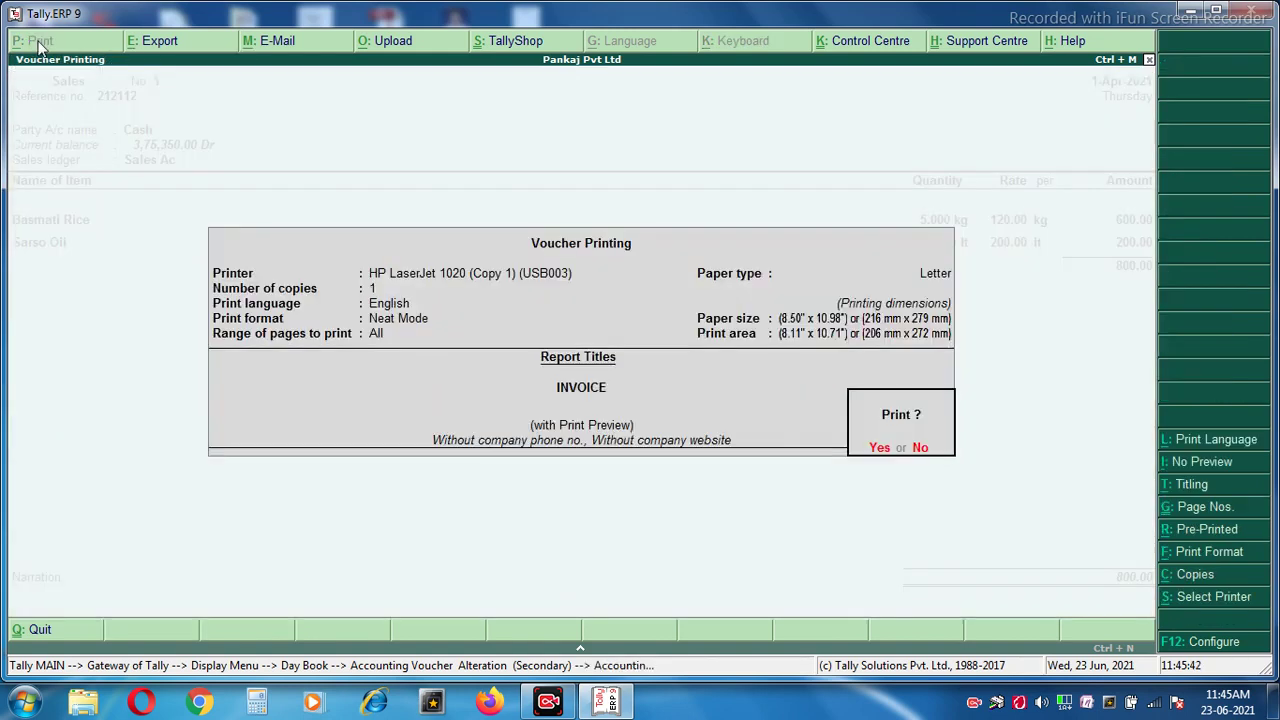
pyautogui.click(882, 449)
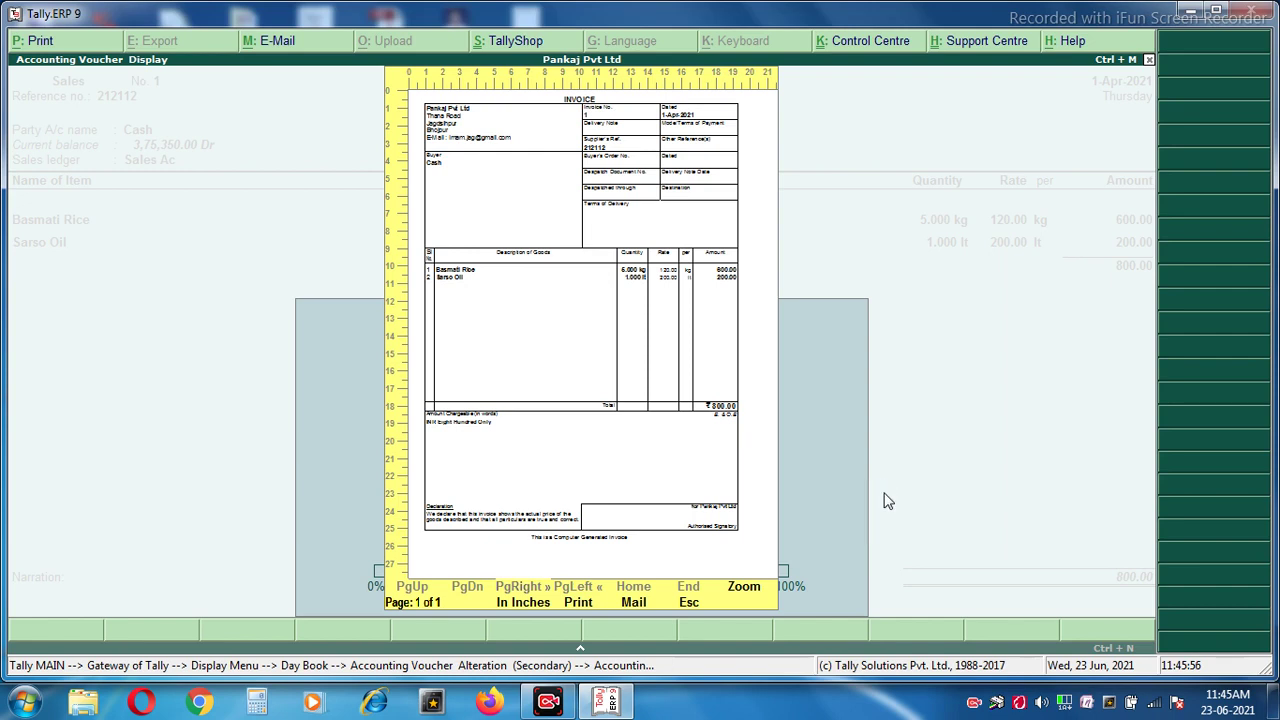
pyautogui.press('Escape')
pyautogui.press('Escape')
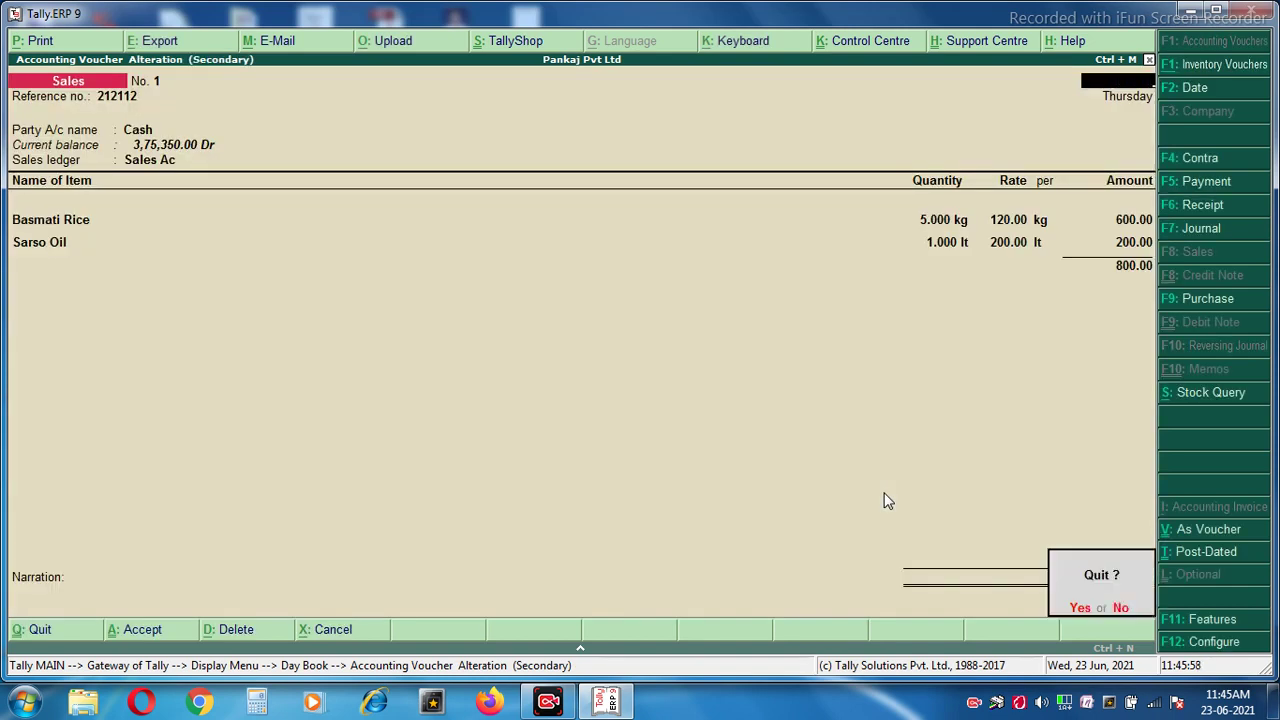
pyautogui.press('Return')
pyautogui.press('Escape')
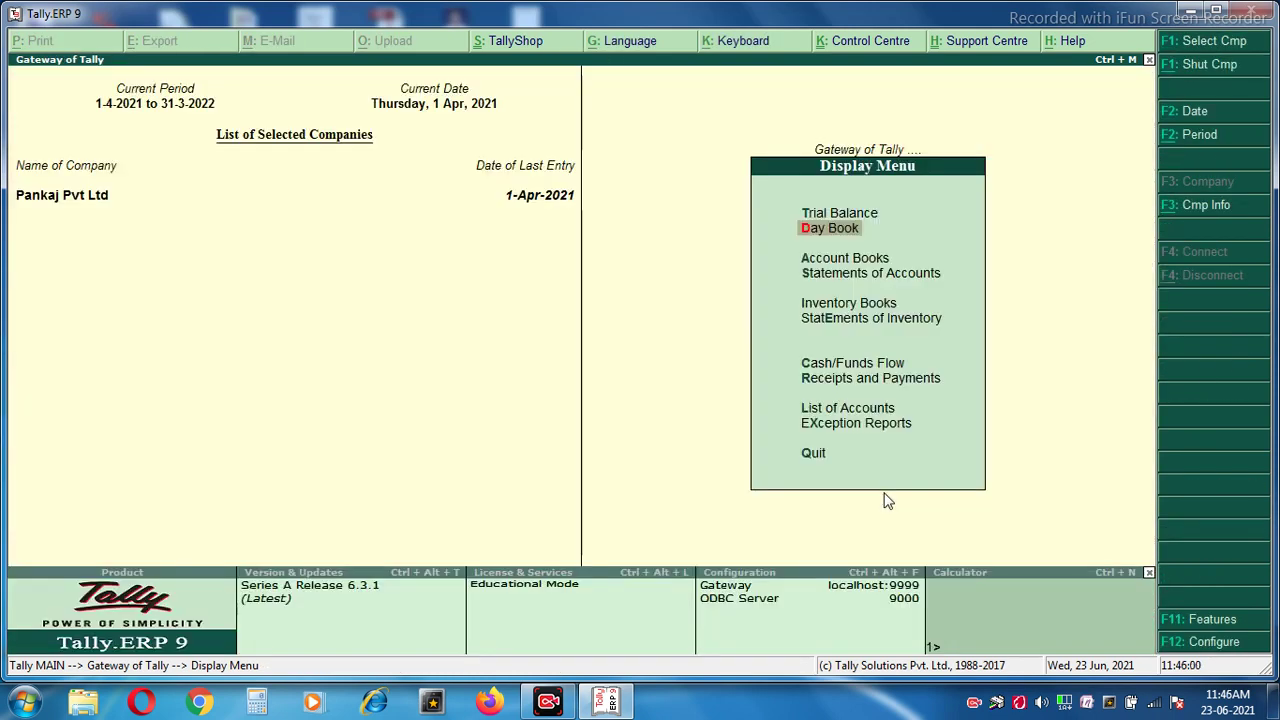
# Run a Stock Query from Statements of Inventory for Basmati Rice.
pyautogui.press('Down')
pyautogui.press('Down')
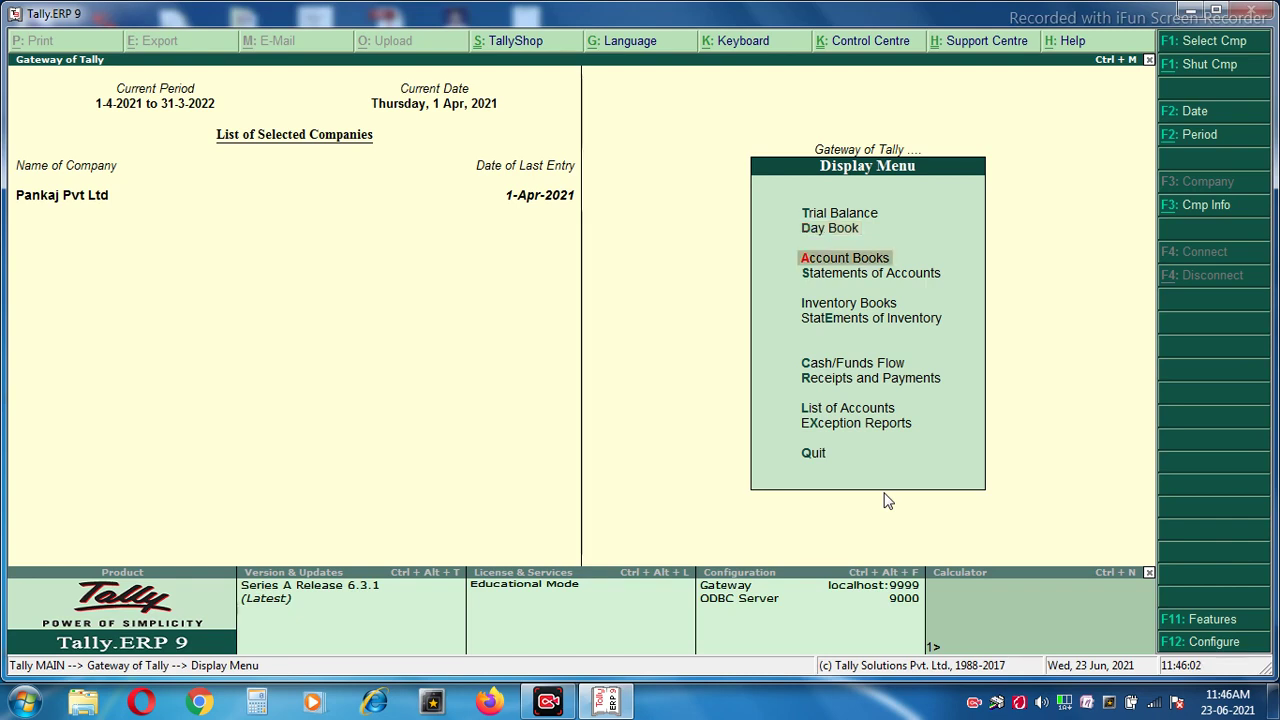
pyautogui.press('Down')
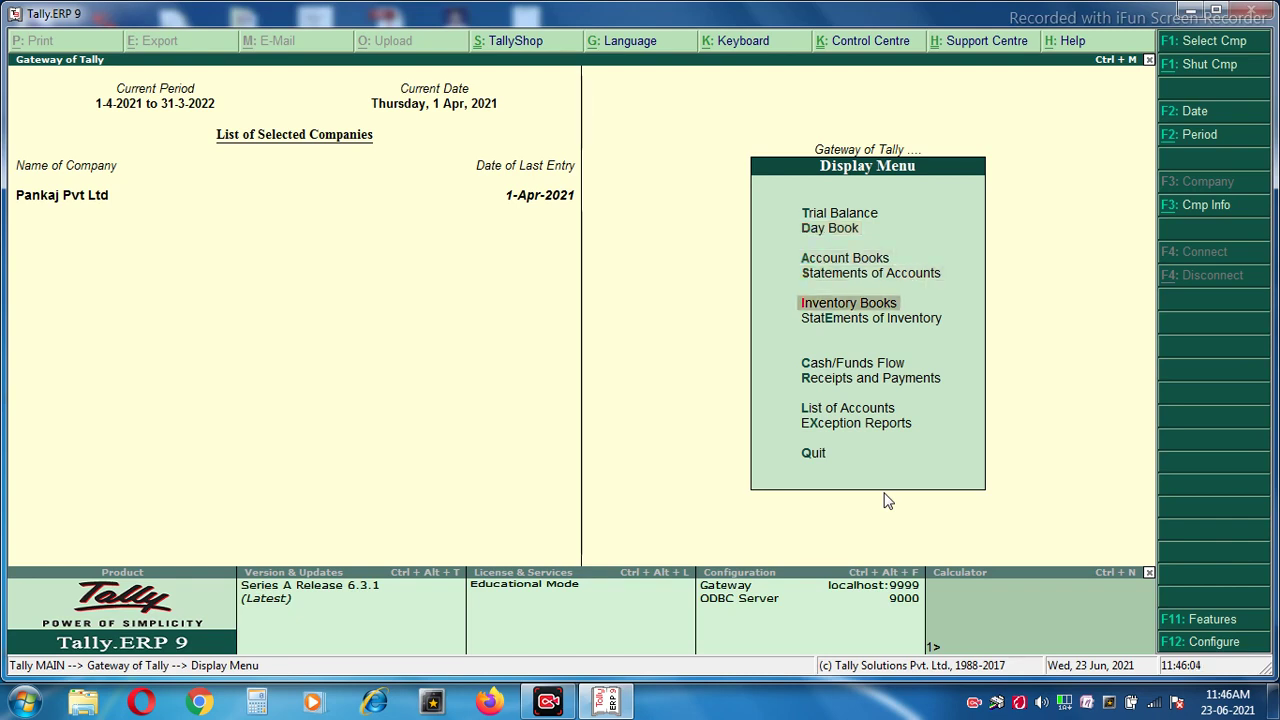
pyautogui.press('Down')
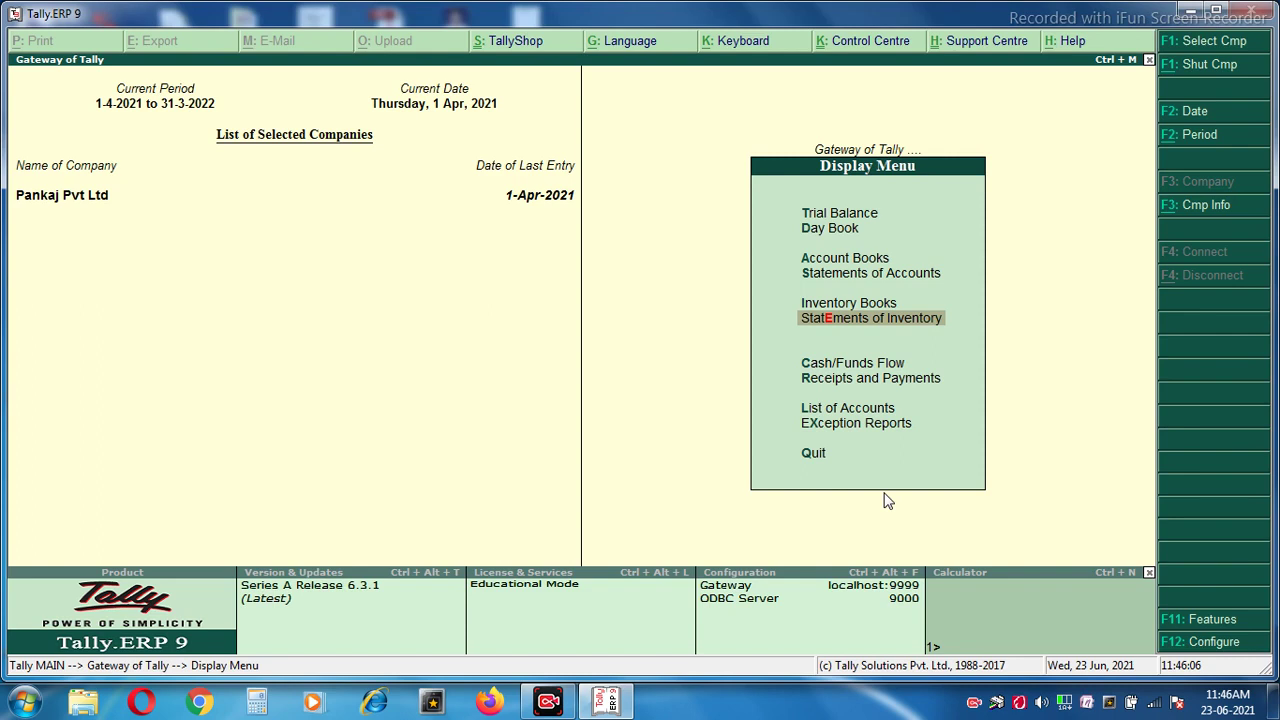
pyautogui.press('Return')
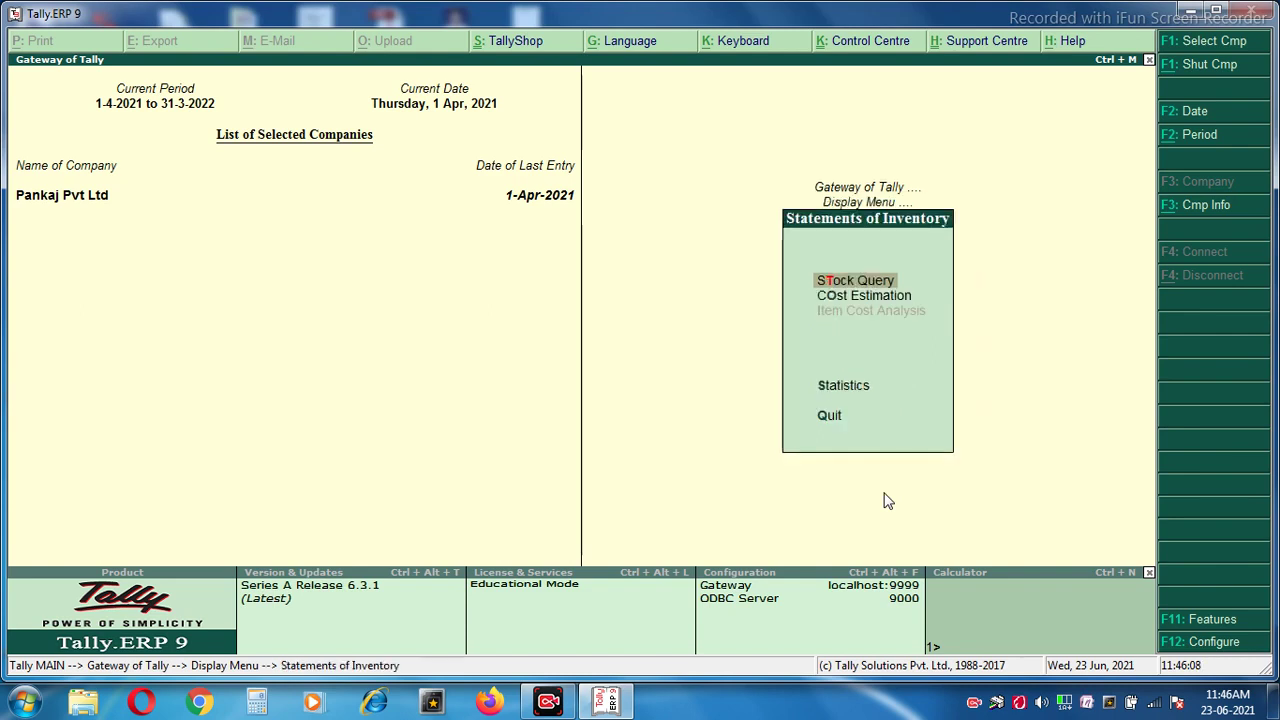
pyautogui.press('Return')
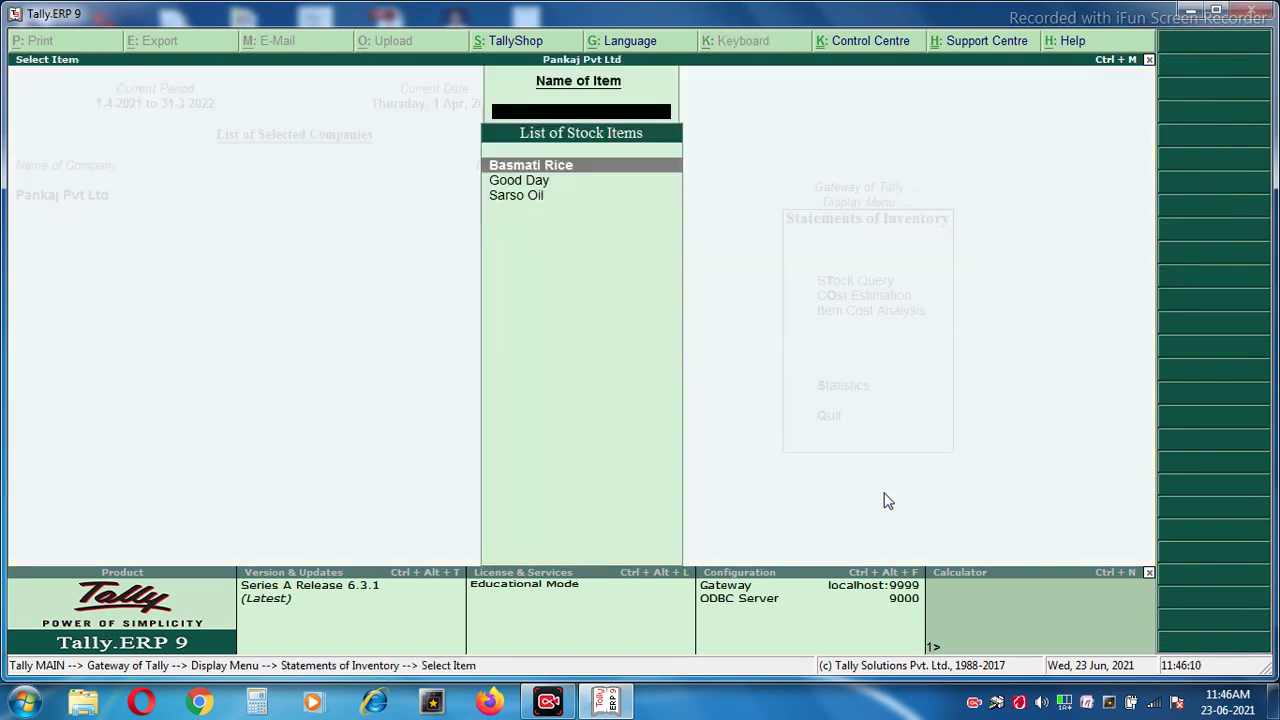
pyautogui.press('Return')
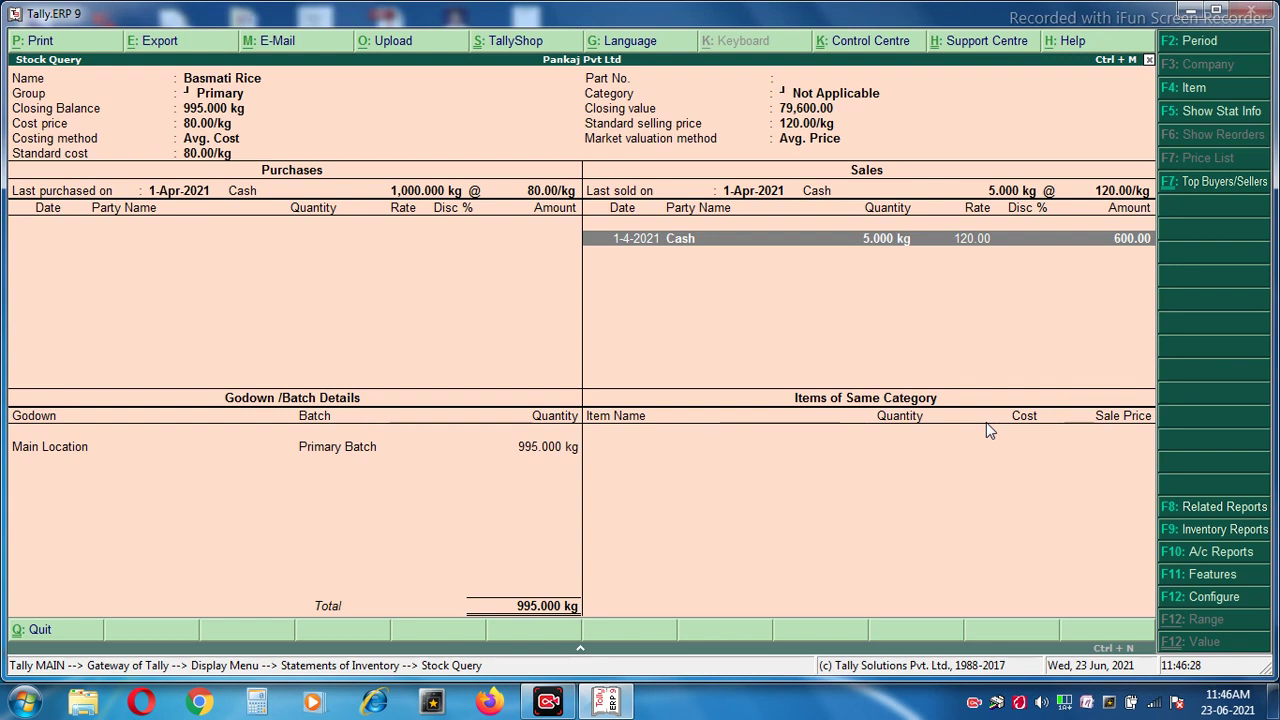
# Check Good Day and Sarso Oil (499 lt, 44,910.00) stock, then return to Gateway of Tally.
pyautogui.press('Escape')
pyautogui.press('Down')
pyautogui.press('Return')
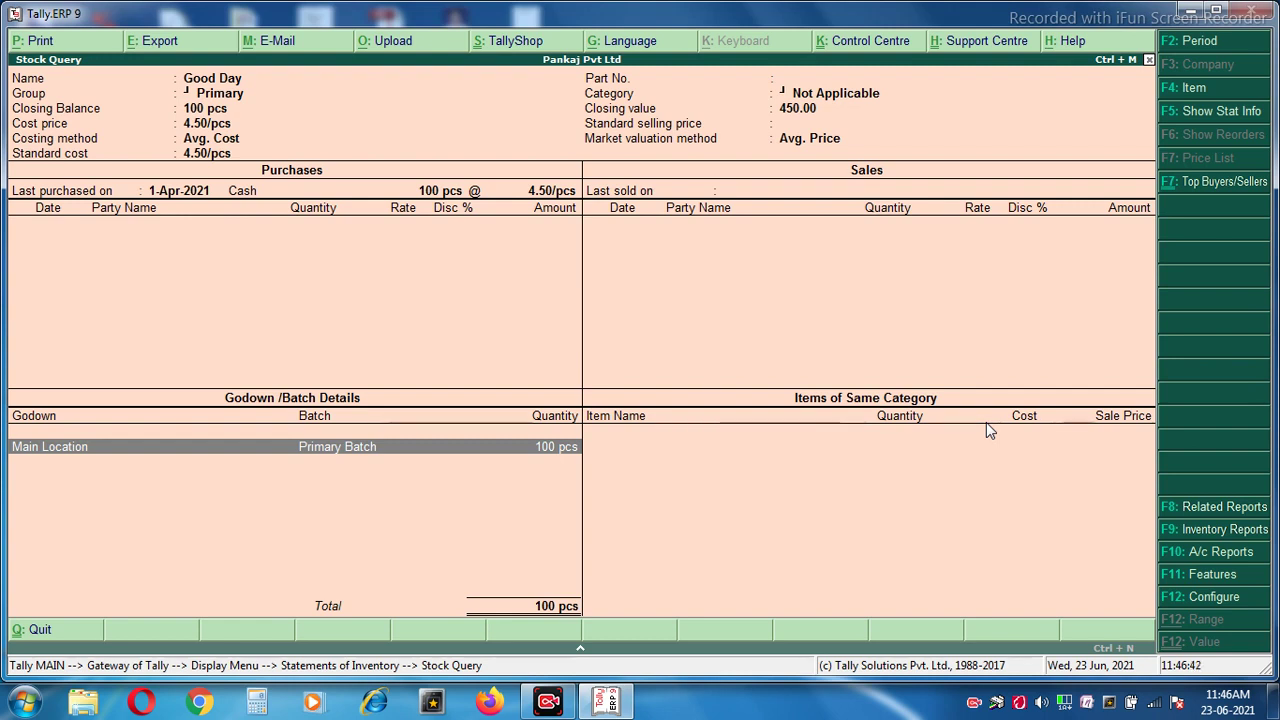
pyautogui.press('Escape')
pyautogui.press('Down')
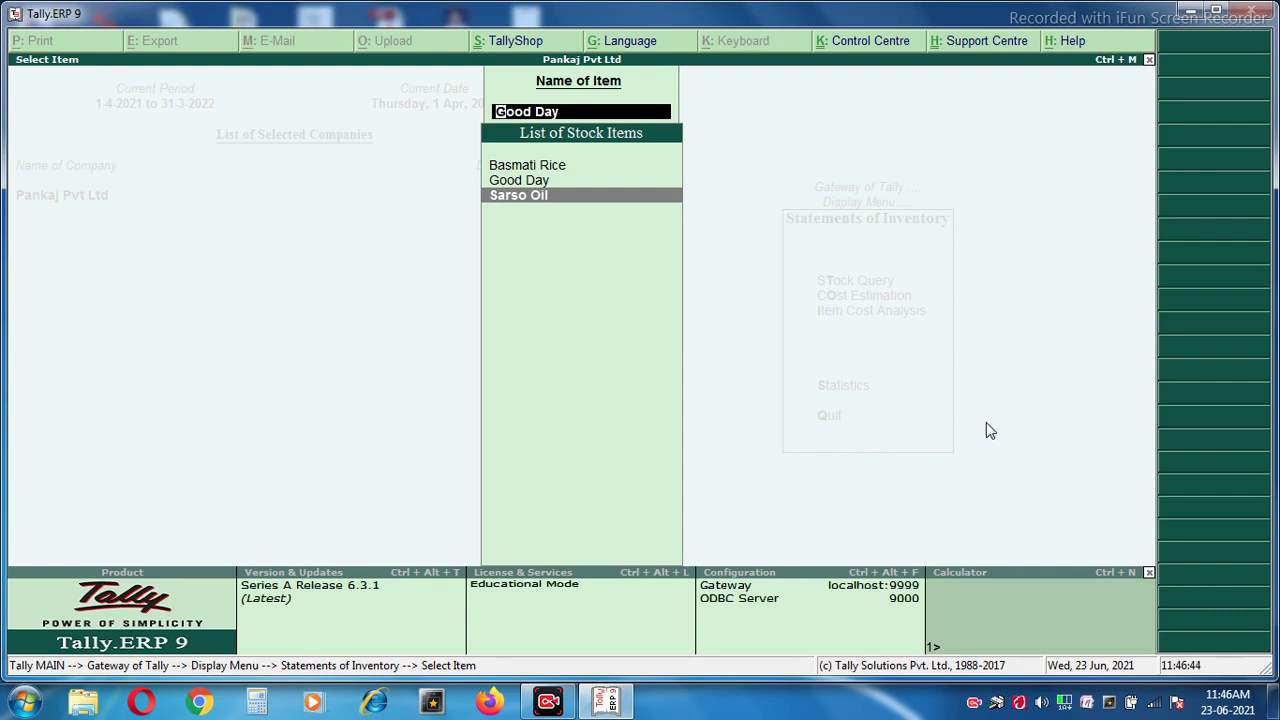
pyautogui.press('Return')
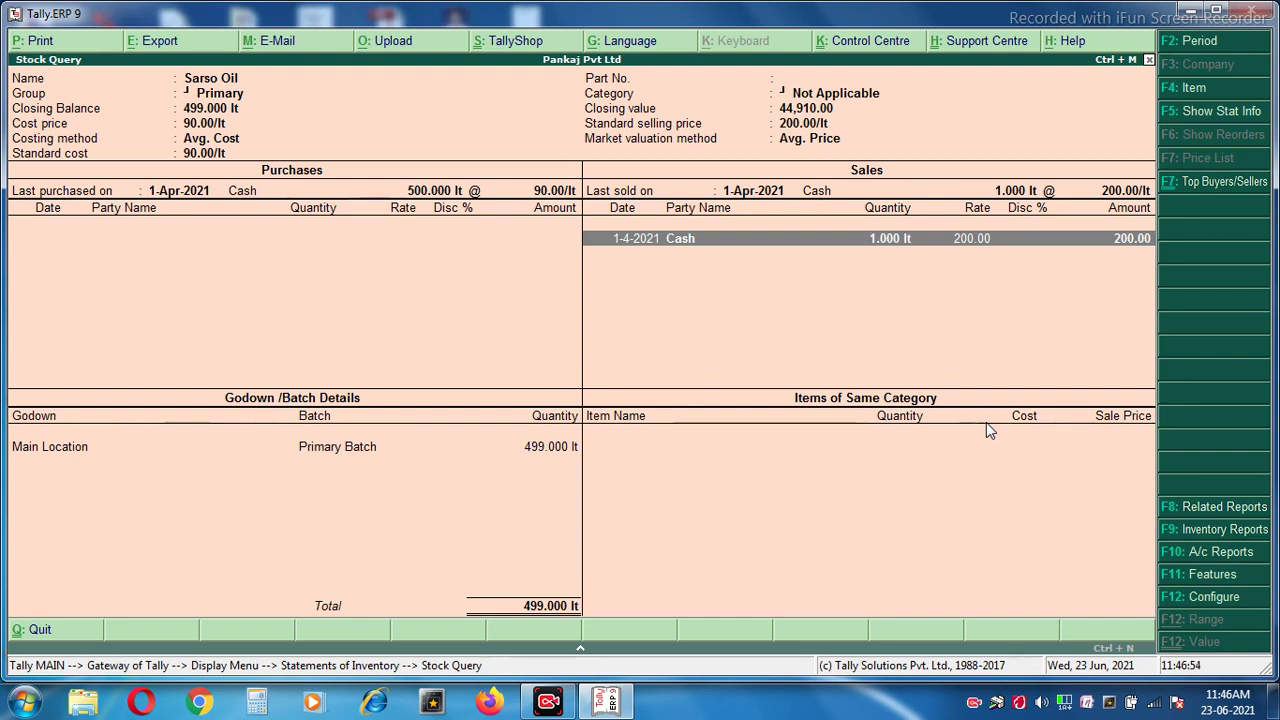
pyautogui.press('Escape')
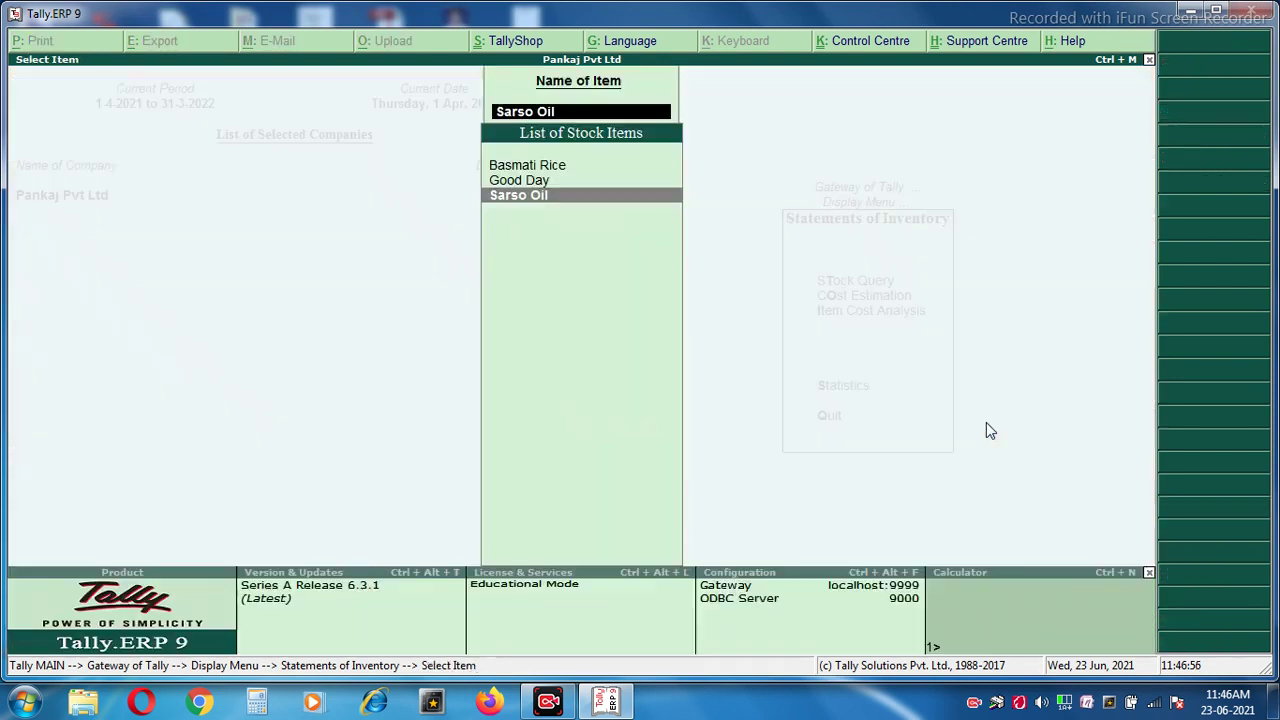
pyautogui.press('Escape')
pyautogui.press('Escape')
pyautogui.press('Escape')
pyautogui.press('Escape')
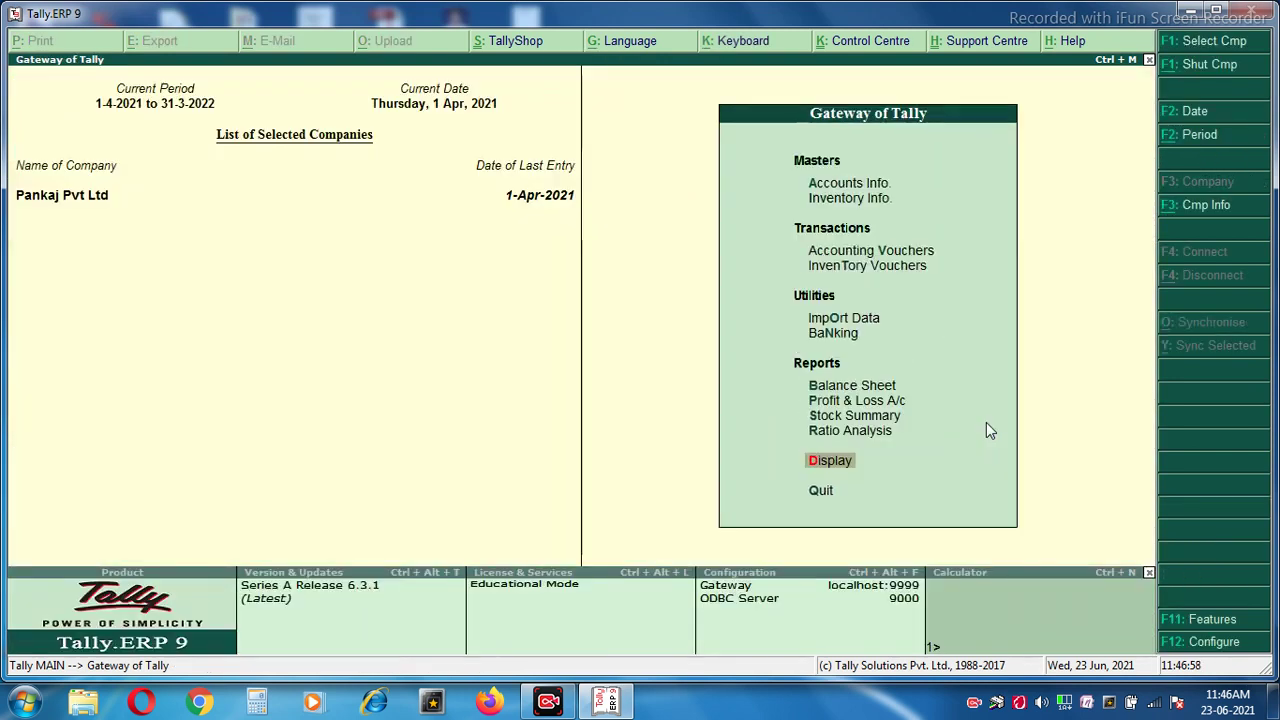
# Start sales voucher No. 2 with reference 45454, party Cash and Sales Ac ledger.
pyautogui.press('Up')
pyautogui.press('Up')
pyautogui.press('Up')
pyautogui.press('Up')
pyautogui.press('Up')
pyautogui.press('Up')
pyautogui.press('Up')
pyautogui.press('Up')
pyautogui.press('Up')
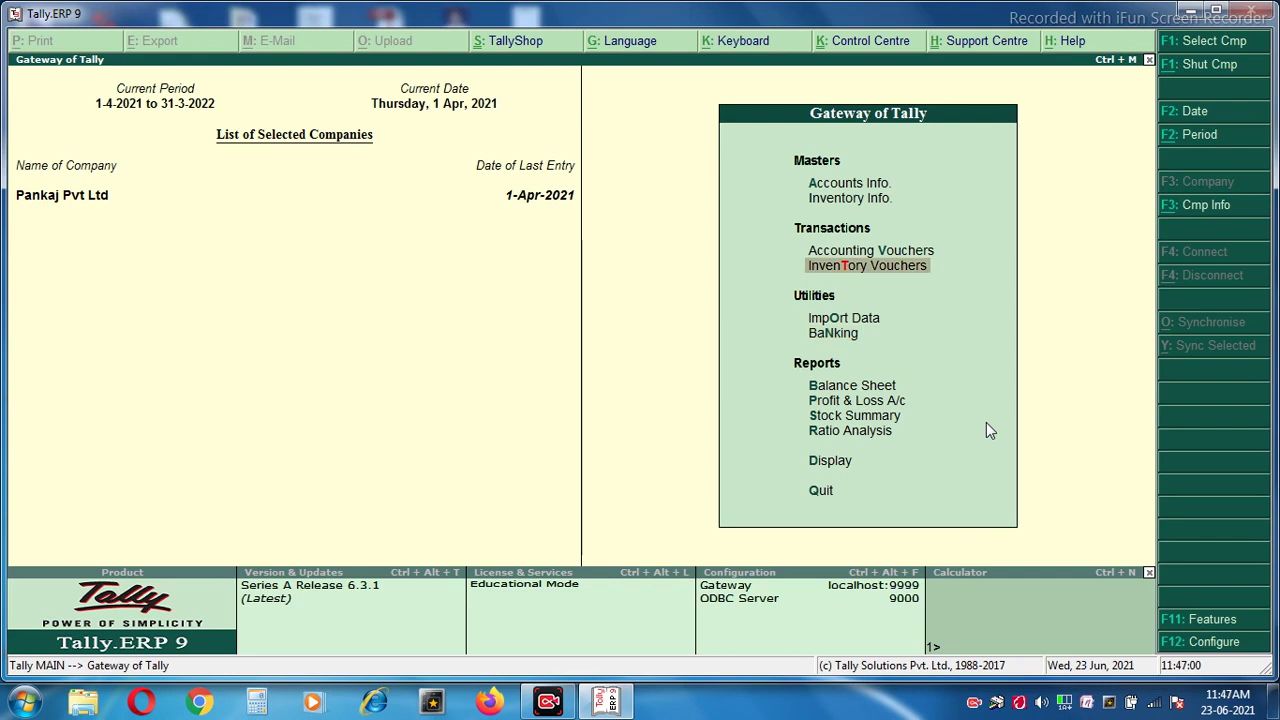
pyautogui.press('Return')
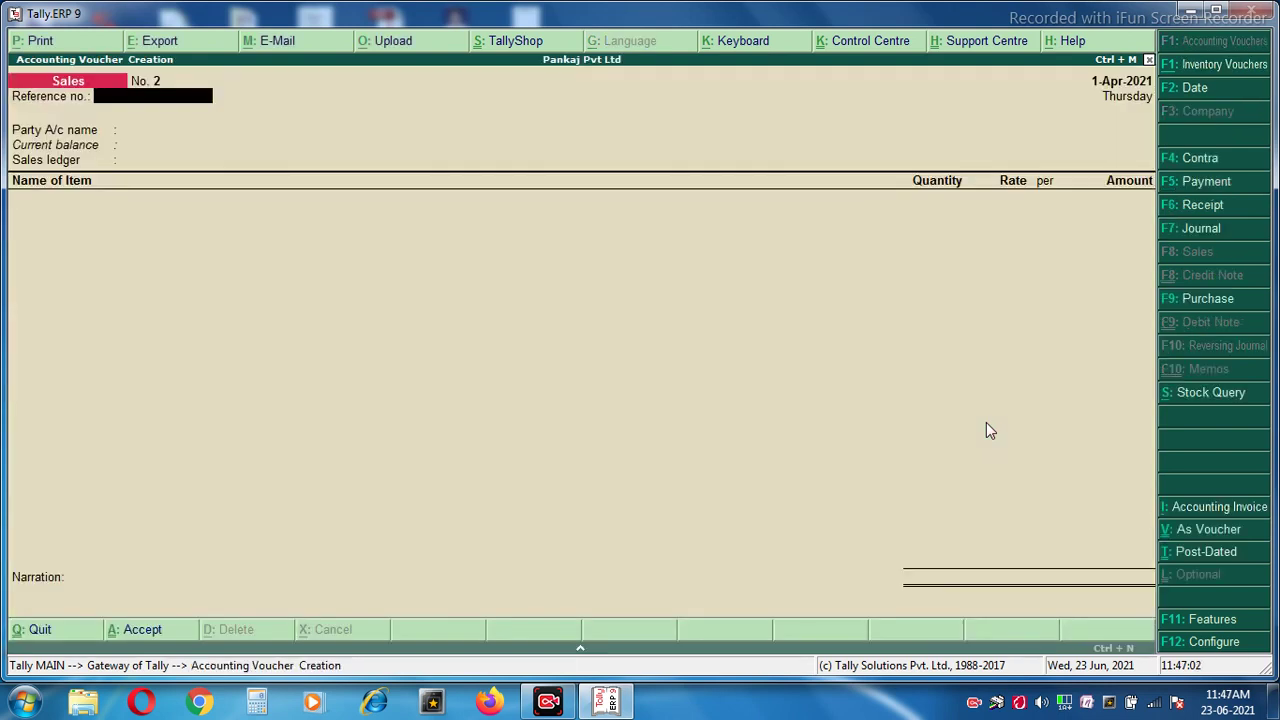
pyautogui.write('45454')
pyautogui.press('Return')
pyautogui.press('Return')
pyautogui.press('Return')
pyautogui.press('Return')
pyautogui.press('Return')
pyautogui.press('Return')
pyautogui.press('Return')
pyautogui.press('Return')
pyautogui.press('Return')
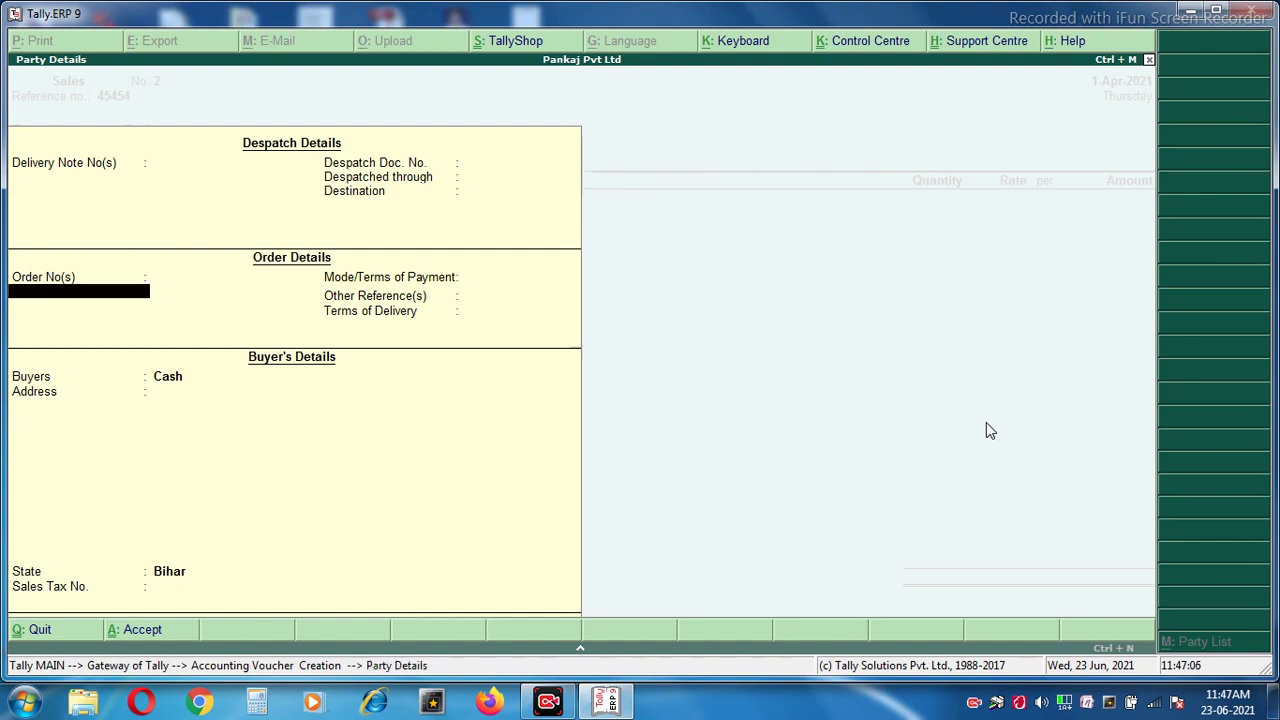
pyautogui.press('Return')
pyautogui.press('Return')
pyautogui.press('Return')
pyautogui.press('Return')
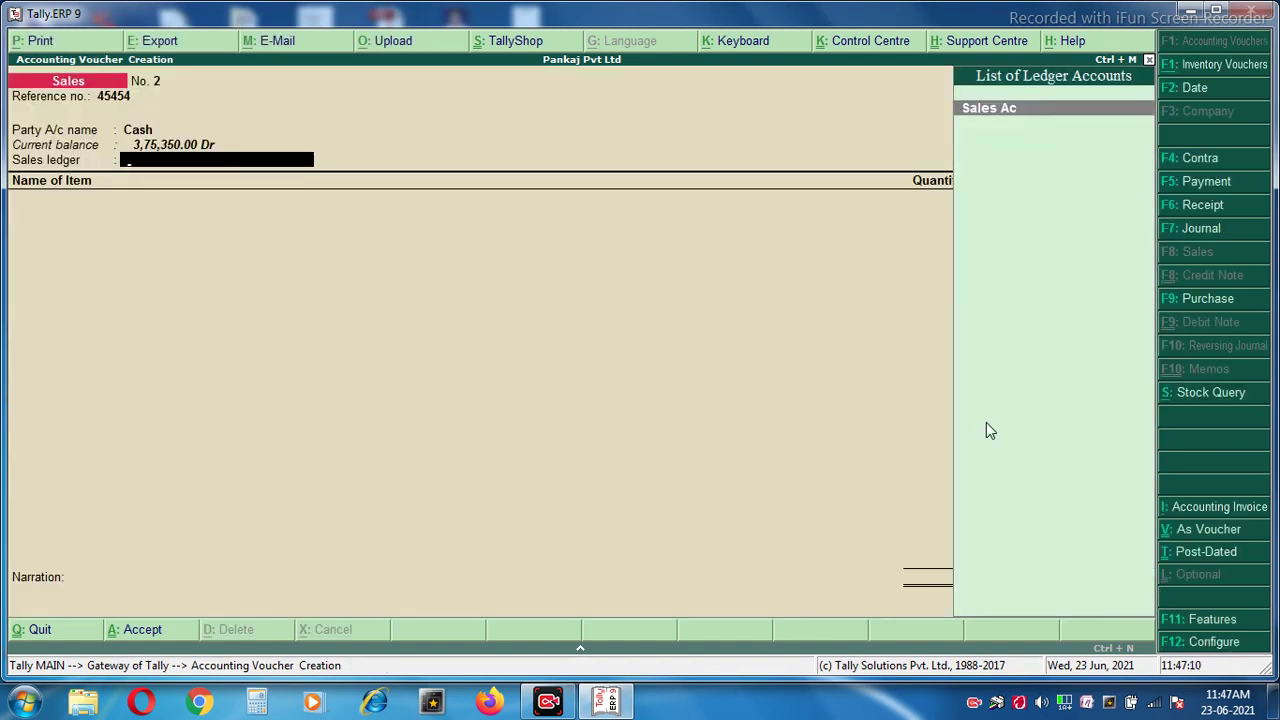
pyautogui.press('Return')
# Sell 5 lt Sarso Oil at 200.00 for 1,000.00 and save the voucher.
pyautogui.press('Down')
pyautogui.press('Down')
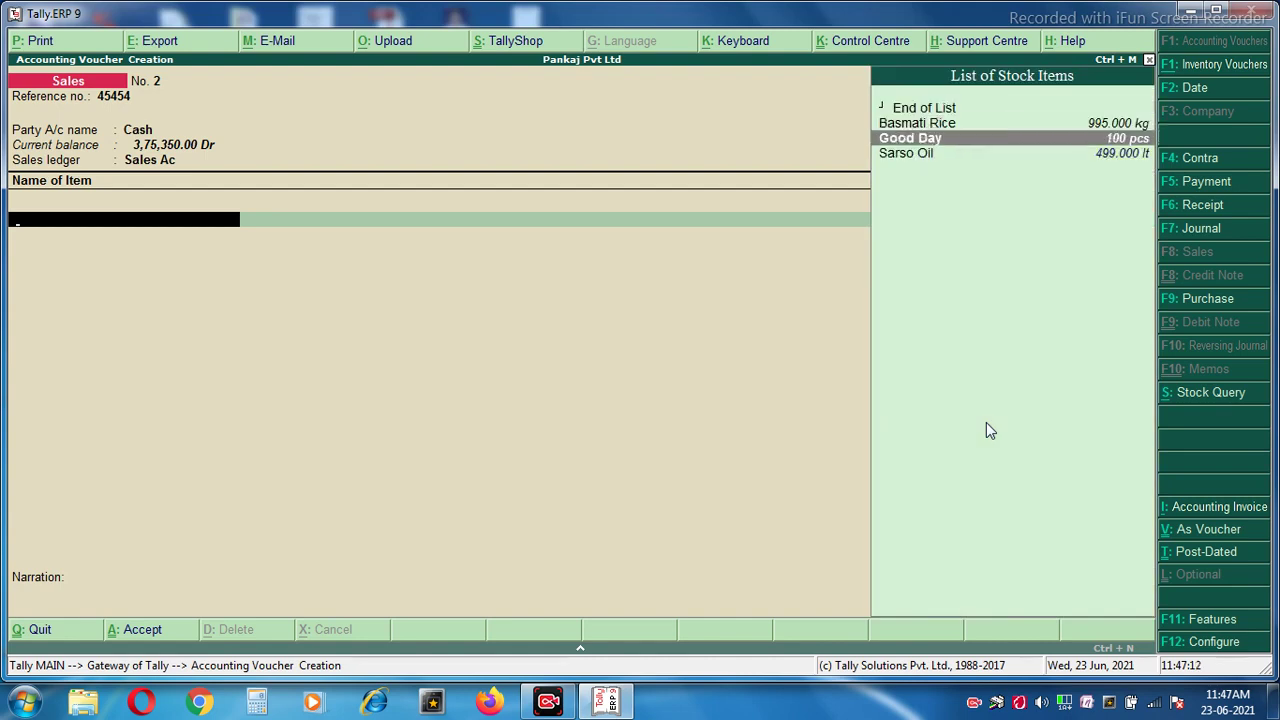
pyautogui.press('Down')
pyautogui.press('Return')
pyautogui.write('55')
pyautogui.press('Return')
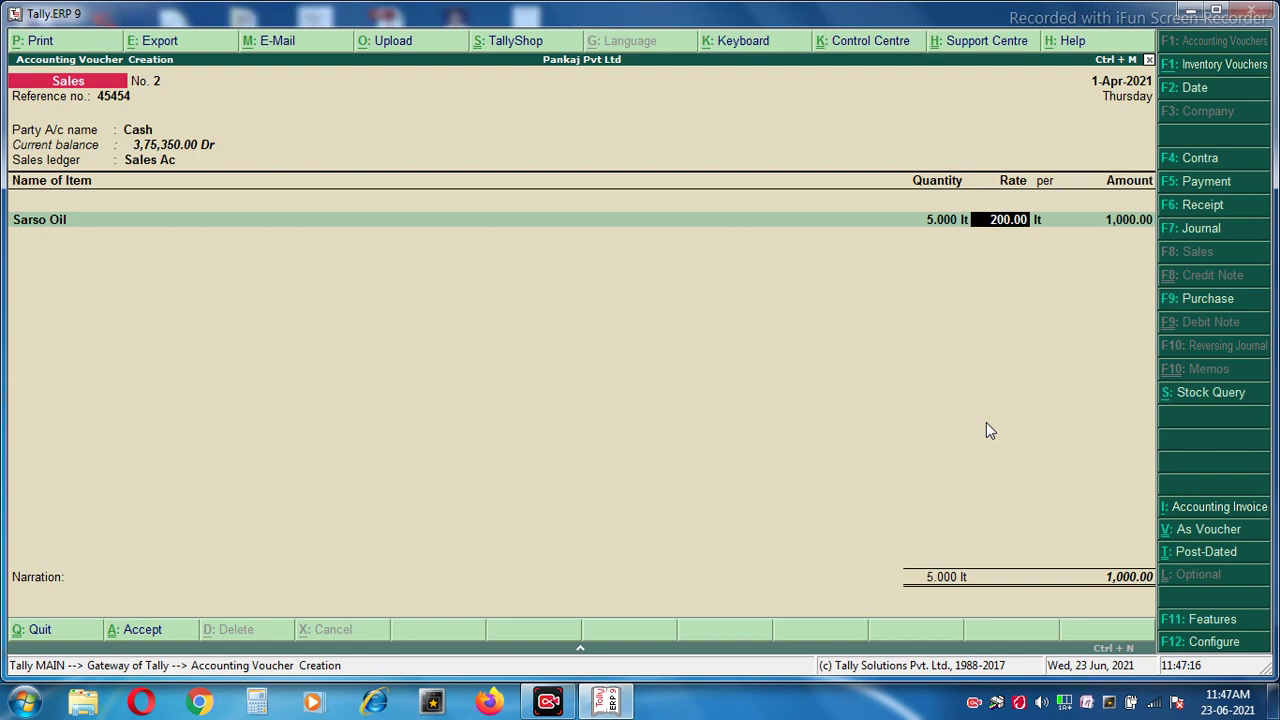
pyautogui.press('Return')
pyautogui.press('Return')
pyautogui.press('Return')
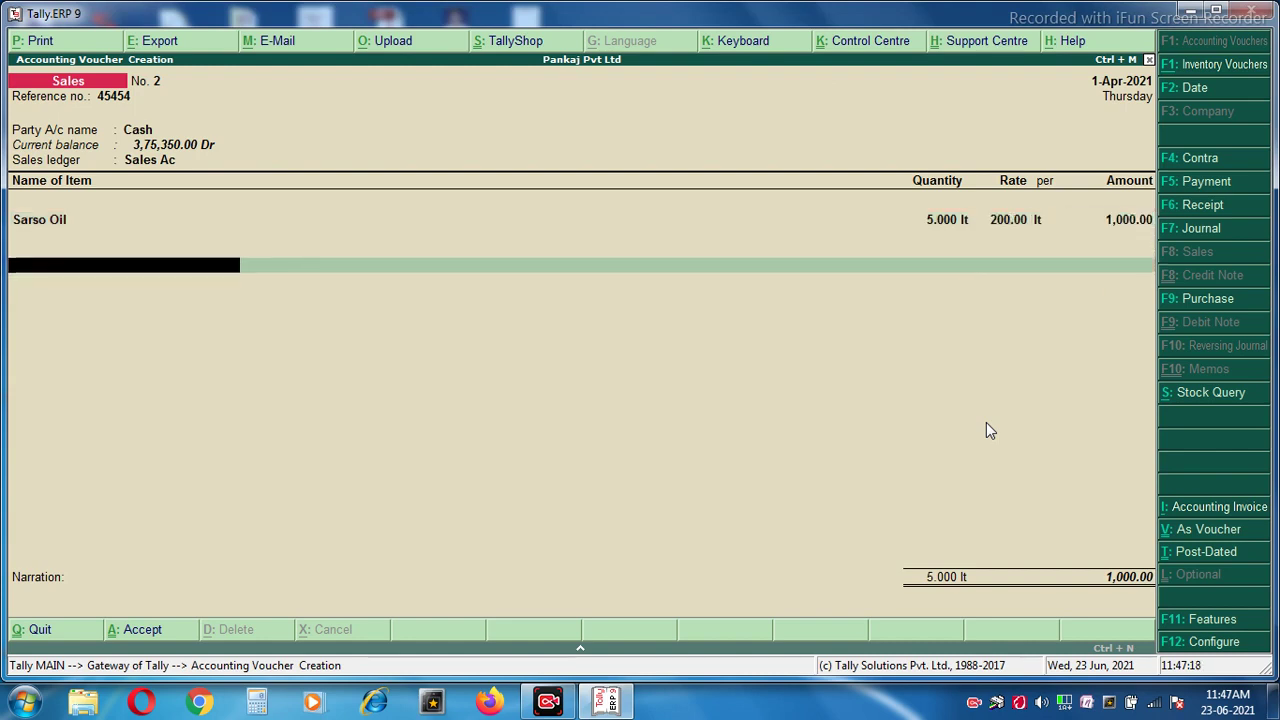
pyautogui.press('Return')
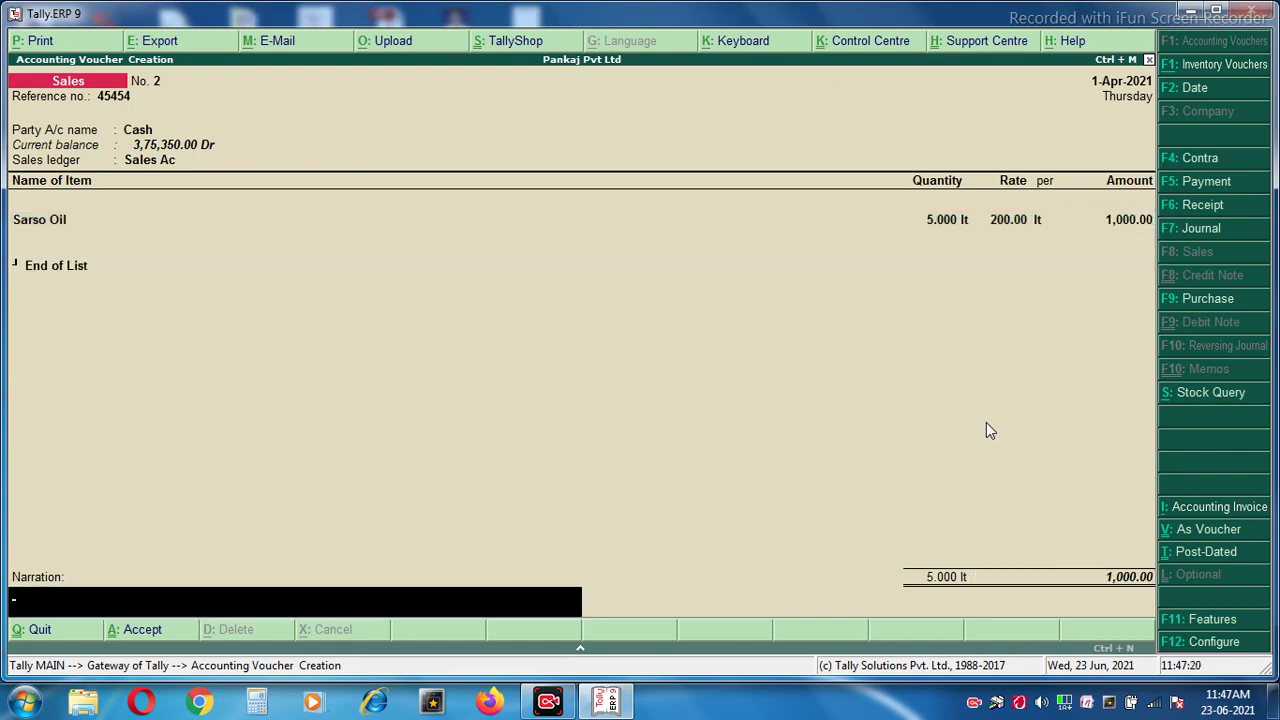
pyautogui.press('BackSpace')
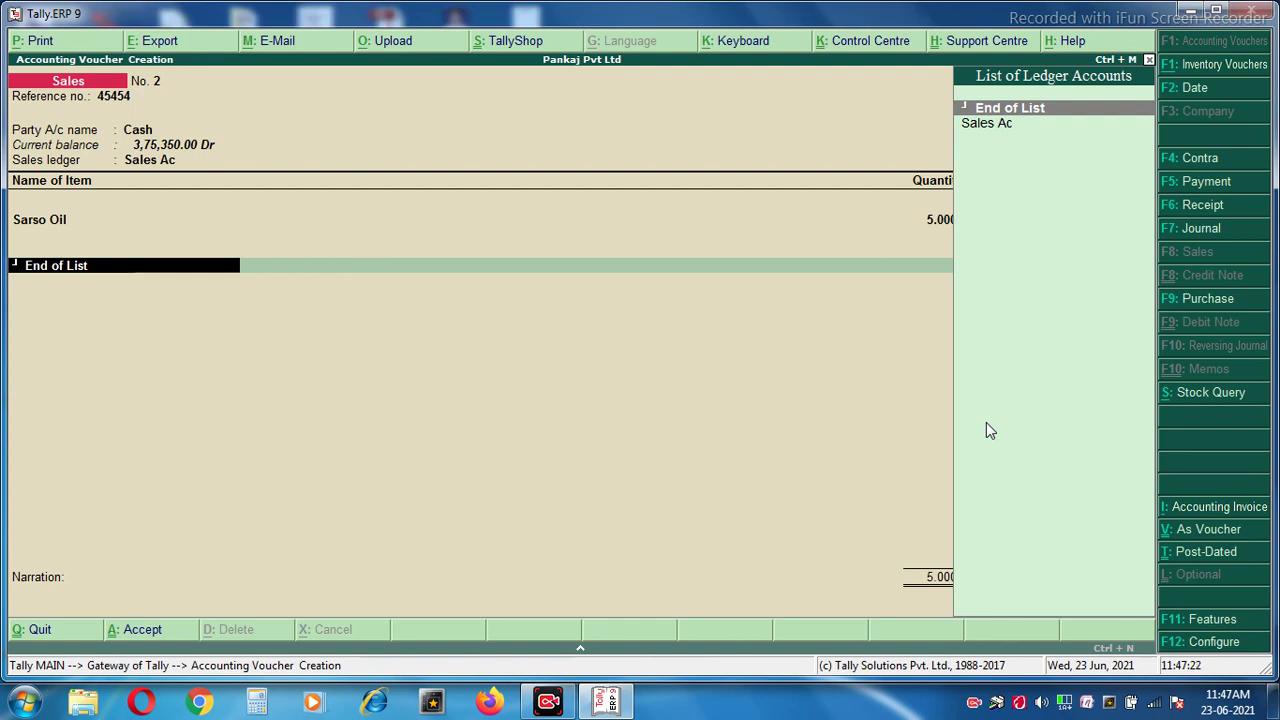
pyautogui.press('BackSpace')
pyautogui.press('BackSpace')
pyautogui.press('BackSpace')
pyautogui.press('BackSpace')
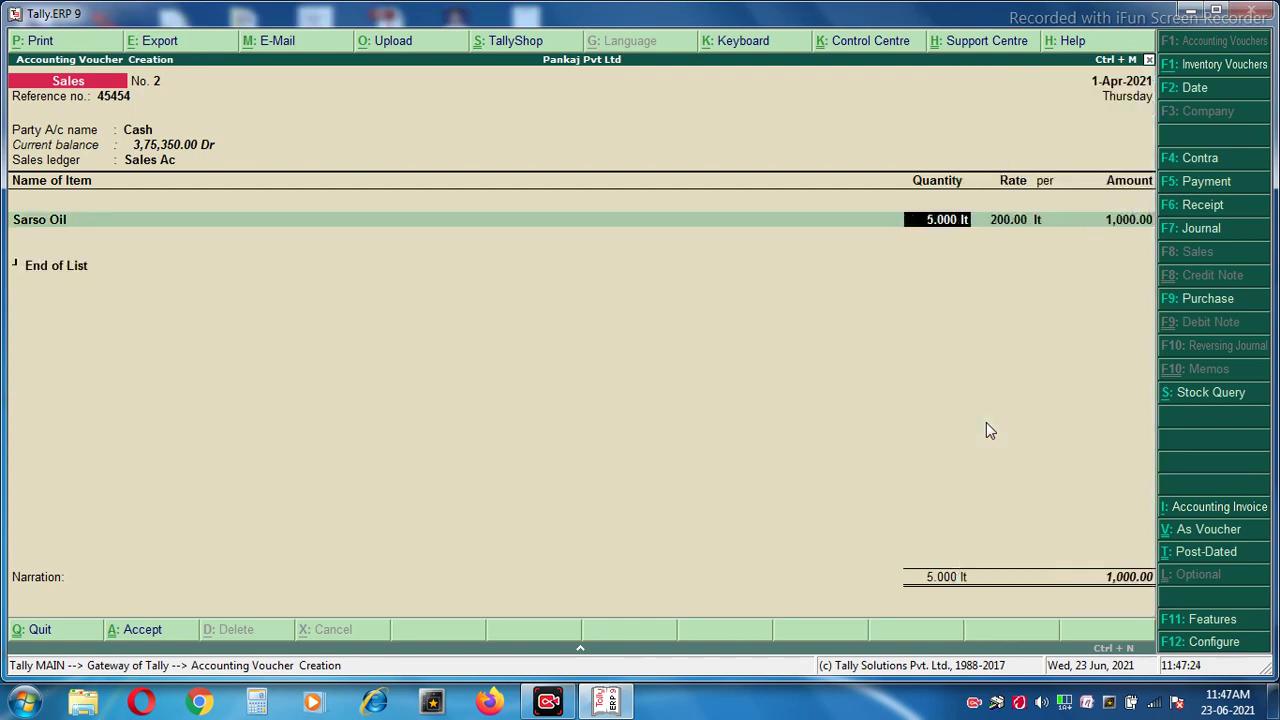
pyautogui.press('BackSpace')
pyautogui.press('BackSpace')
pyautogui.press('Return')
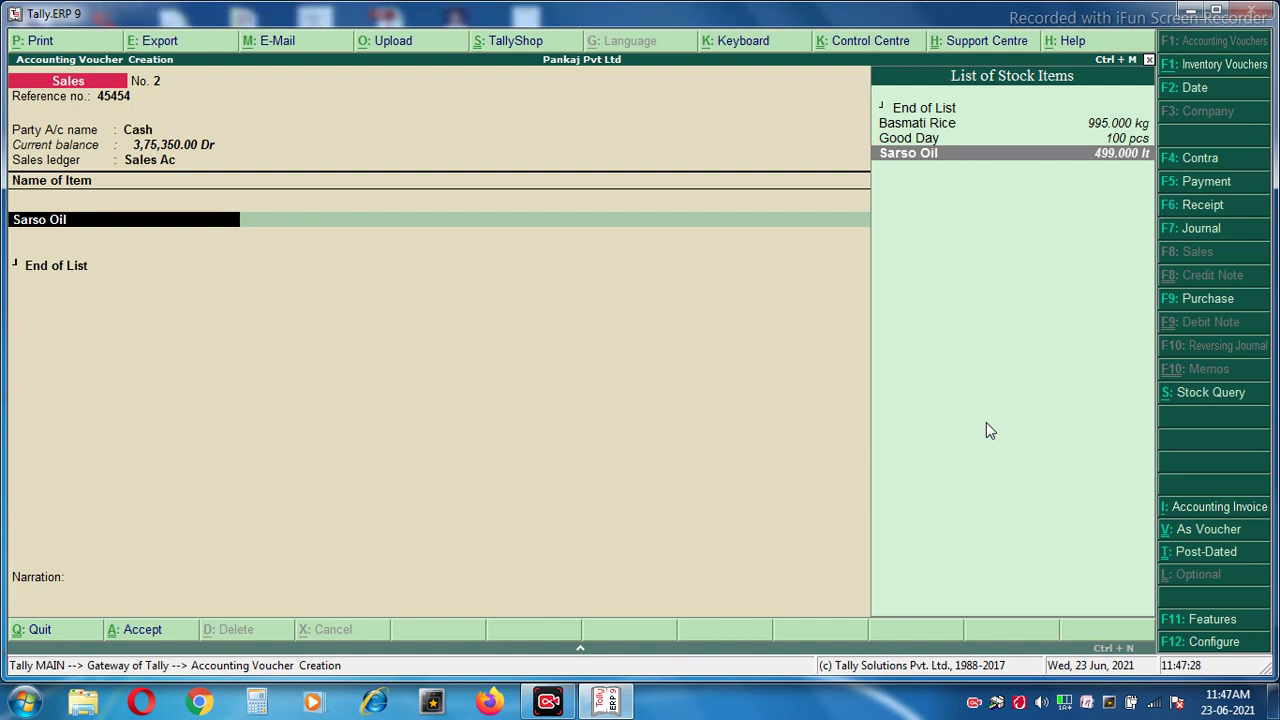
pyautogui.press('Return')
pyautogui.press('Return')
pyautogui.press('Return')
pyautogui.press('Return')
pyautogui.press('Return')
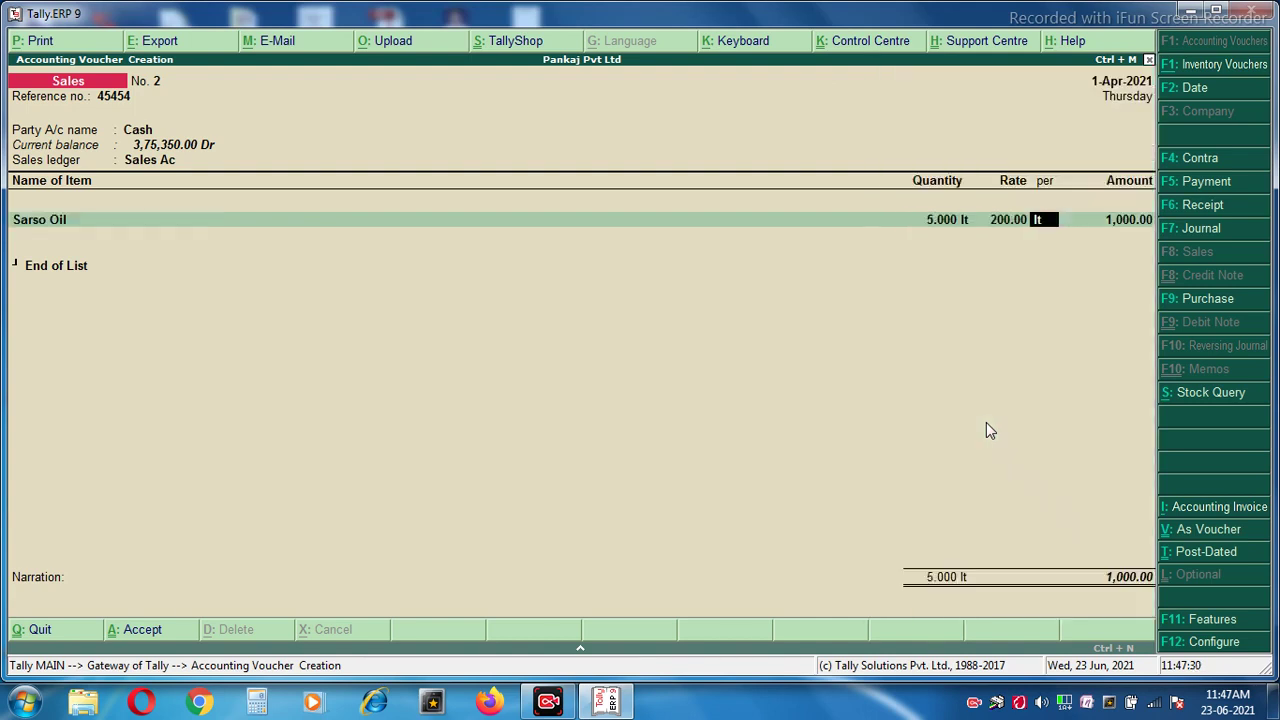
pyautogui.press('Return')
pyautogui.press('Return')
pyautogui.press('Return')
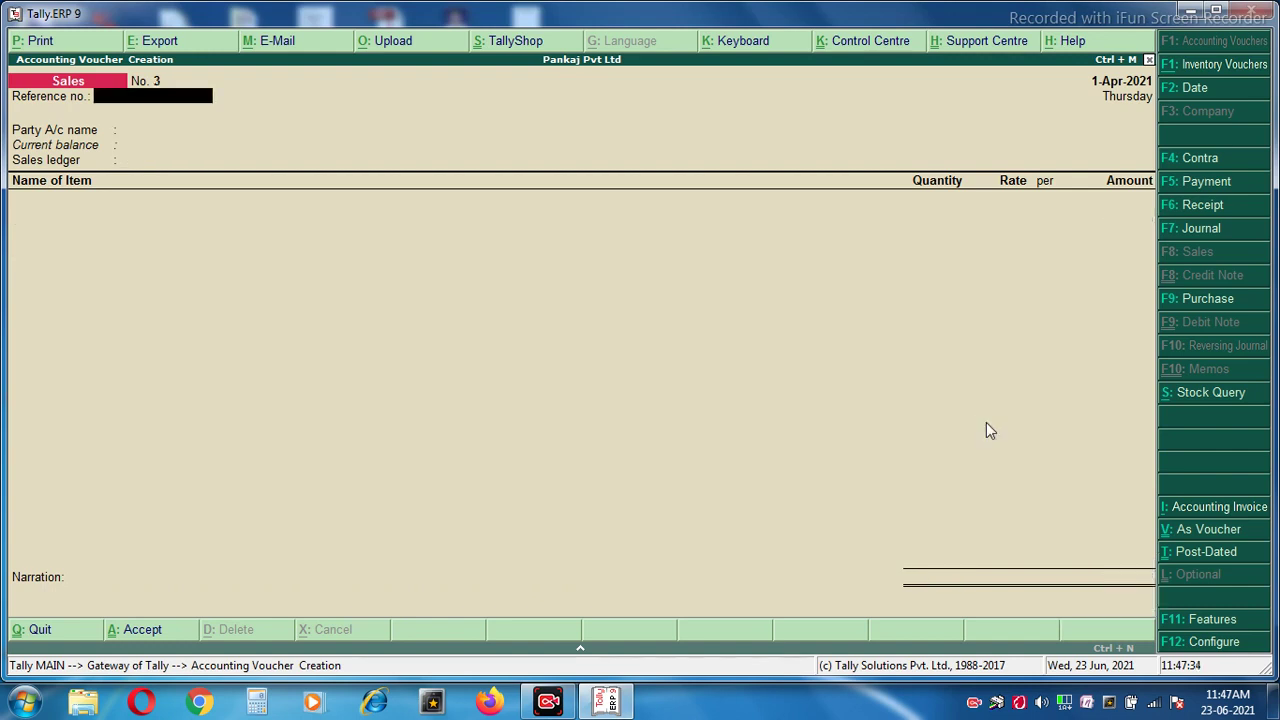